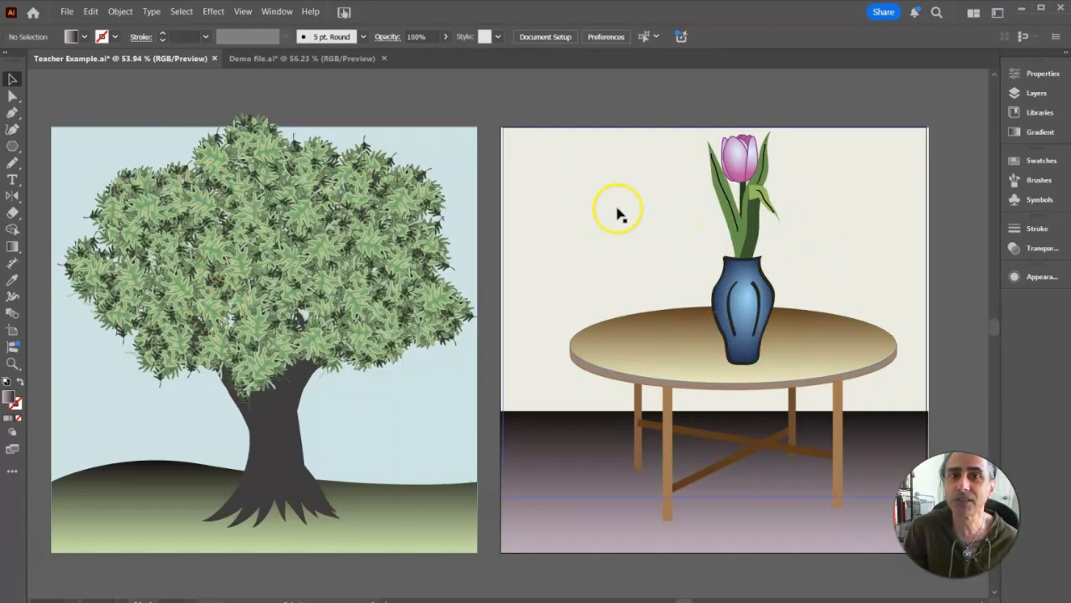
Step: Switch to the Demo file document and bring up the tree template
{"action": "left_click", "coordinate": [306, 60]}
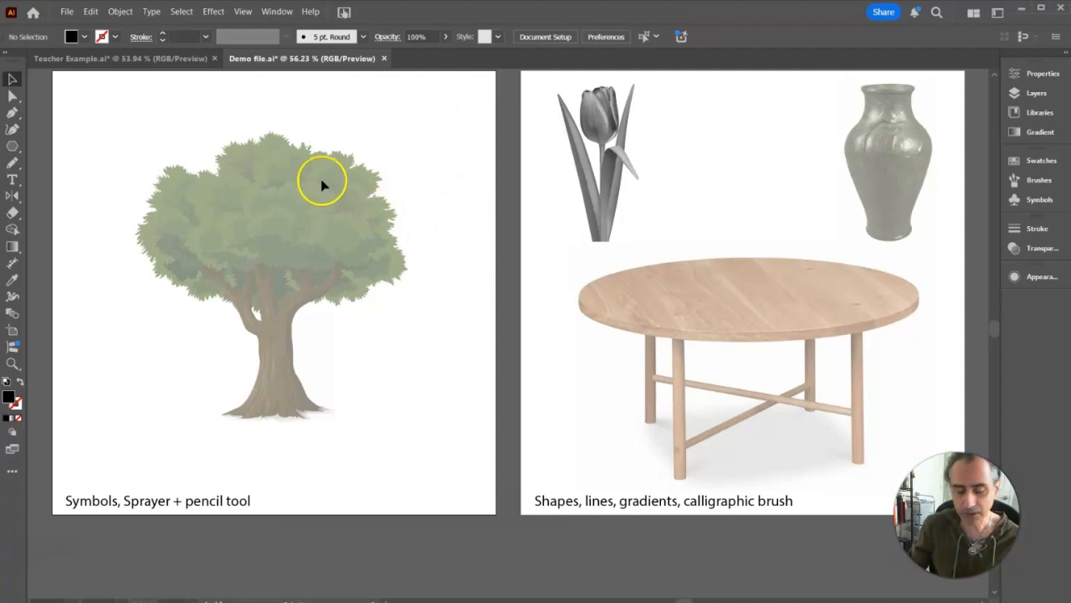
{"action": "left_click_drag", "start_coordinate": [298, 211], "coordinate": [518, 231]}
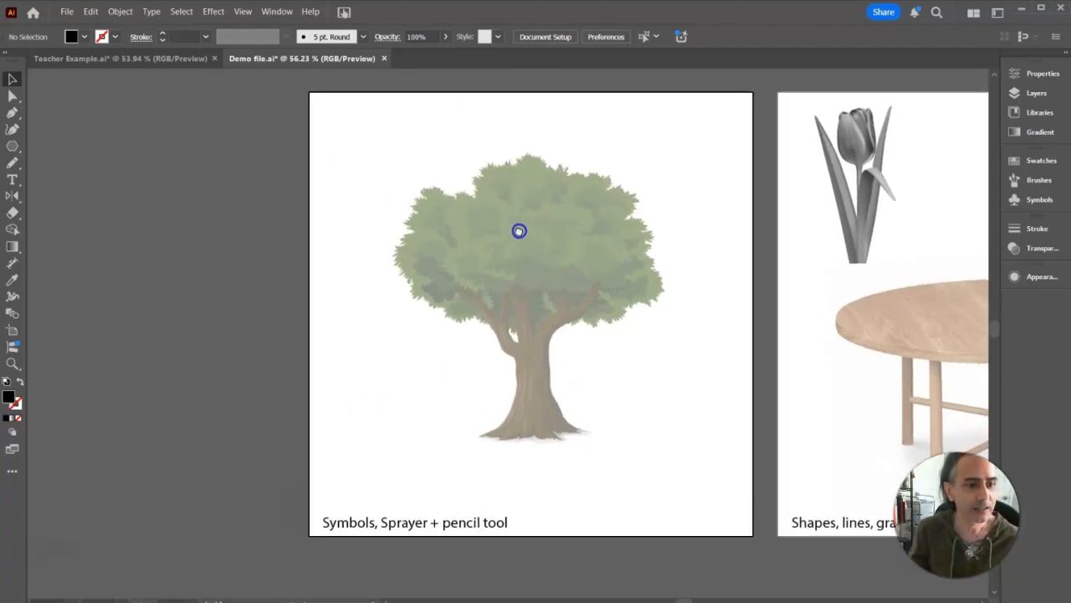
{"action": "key", "text": "ctrl+plus"}
{"action": "key", "text": "ctrl+plus"}
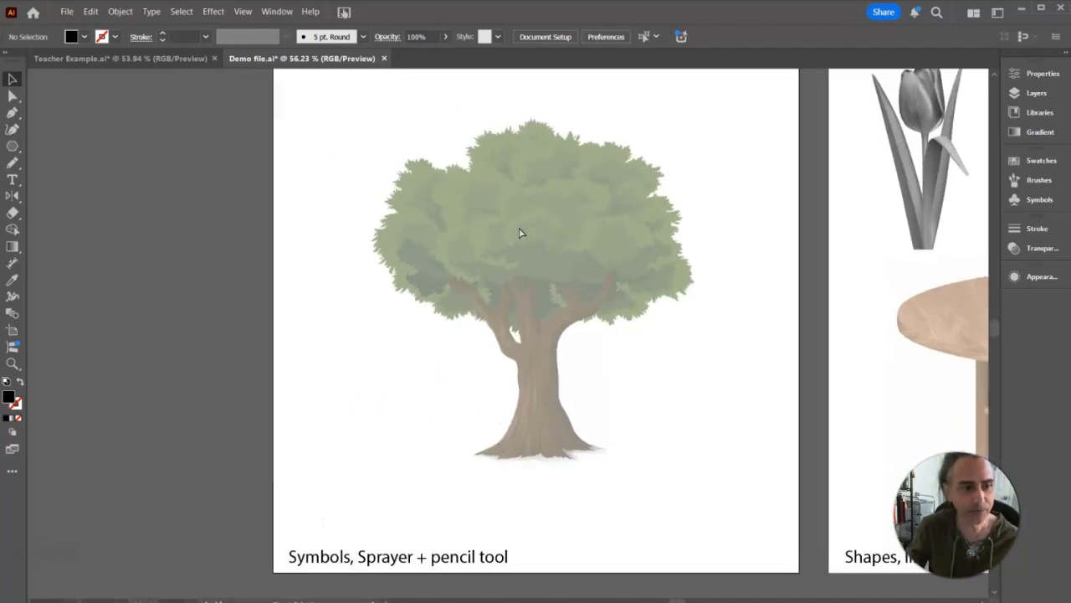
{"action": "left_click_drag", "start_coordinate": [519, 219], "coordinate": [467, 278]}
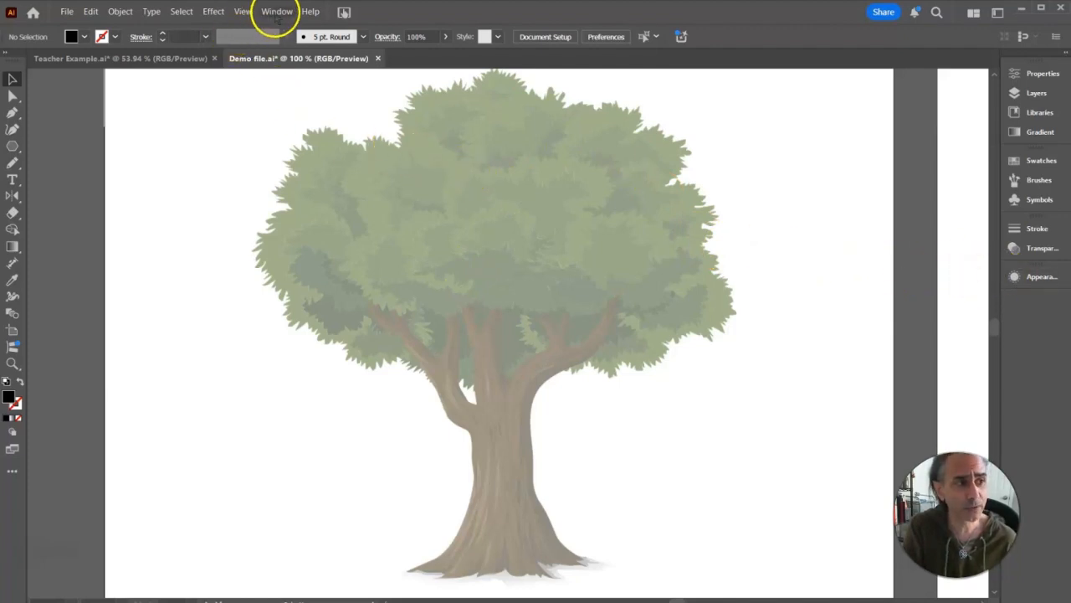
Step: Open the Appearance settings and examine the New Art Has Basic Appearance option without changing it
{"action": "left_click", "coordinate": [276, 12]}
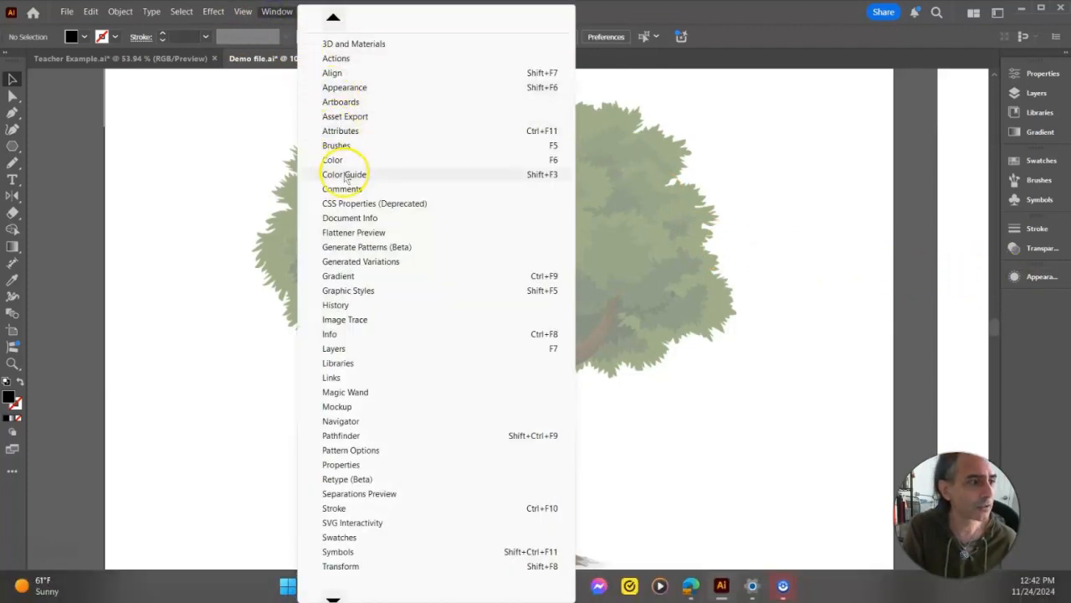
{"action": "left_click", "coordinate": [335, 87]}
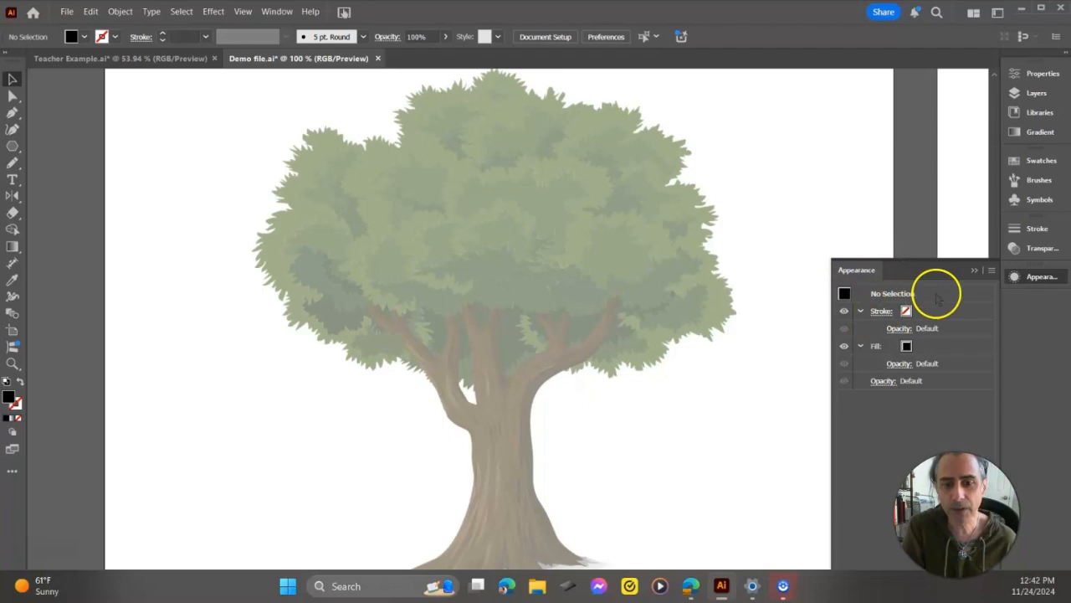
{"action": "left_click", "coordinate": [991, 271]}
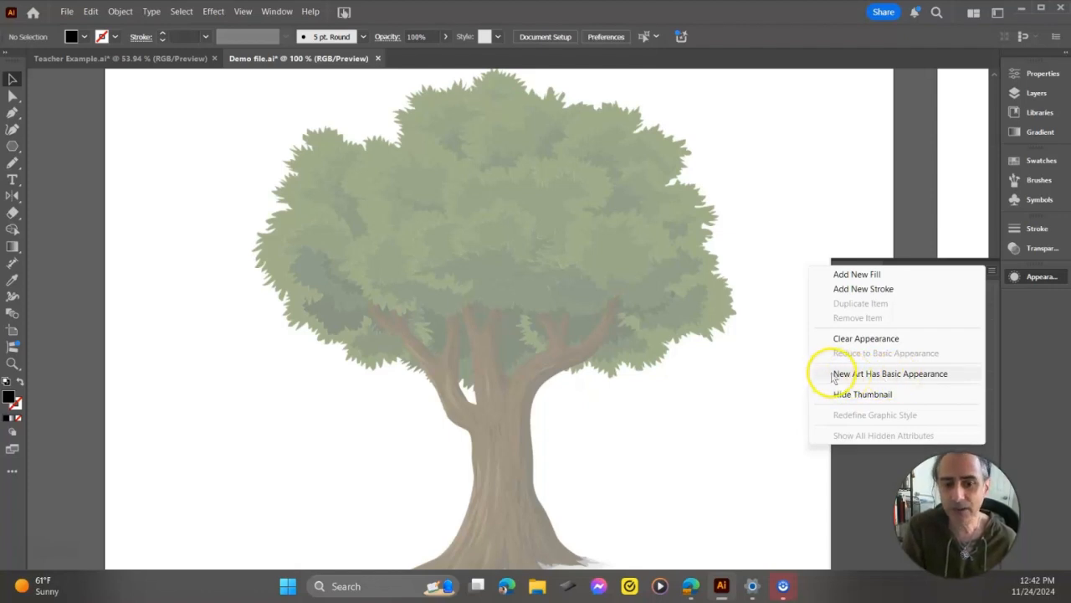
{"action": "left_click", "coordinate": [918, 209]}
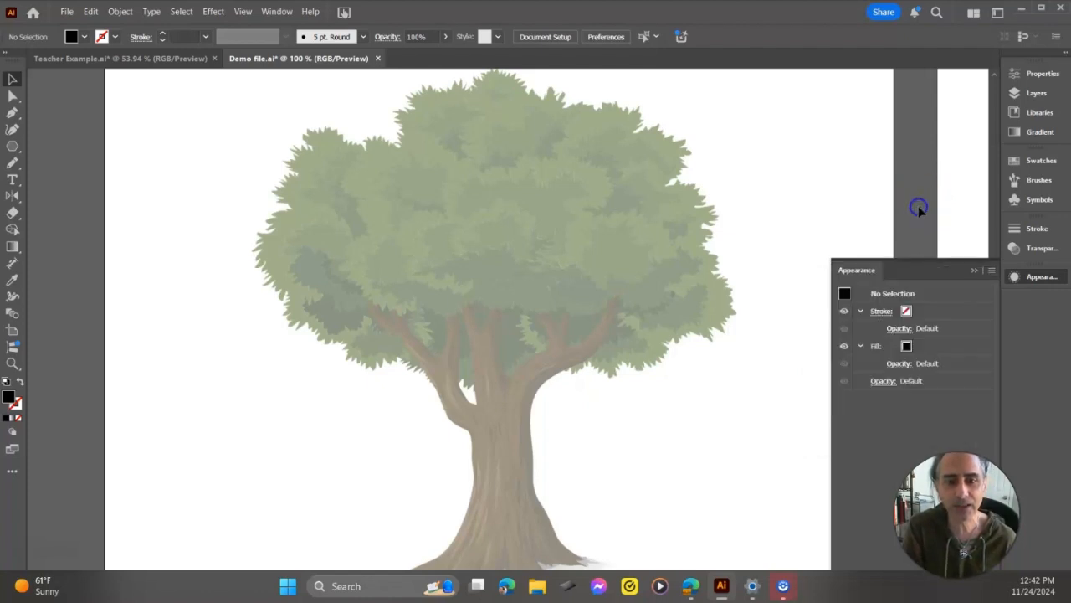
{"action": "left_click", "coordinate": [974, 270]}
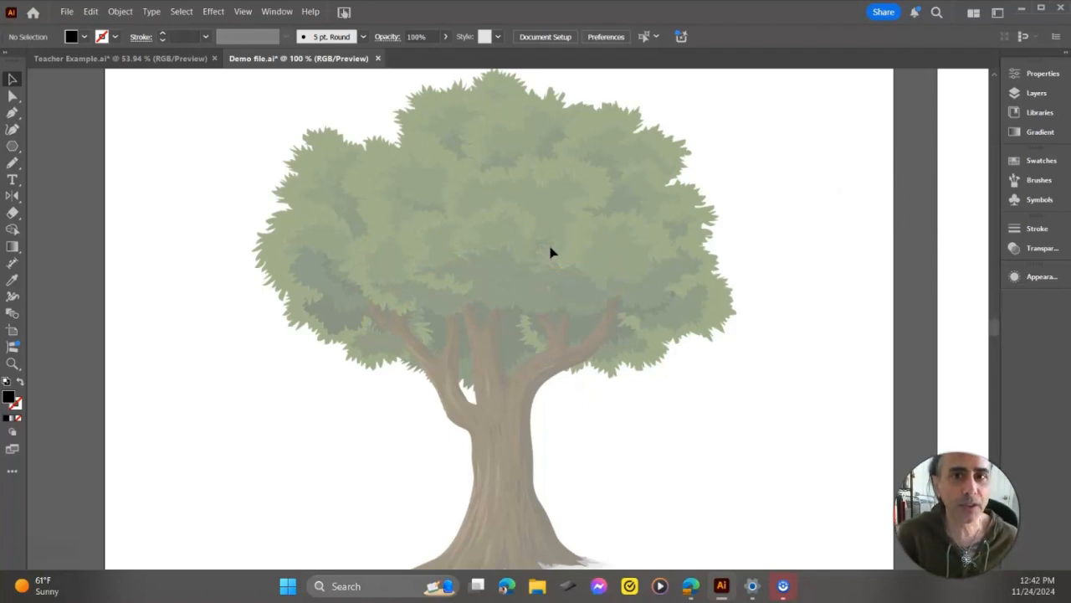
Step: Activate the Pencil tool for drawing around the tree trunk
{"action": "left_click_drag", "start_coordinate": [478, 411], "coordinate": [473, 280]}
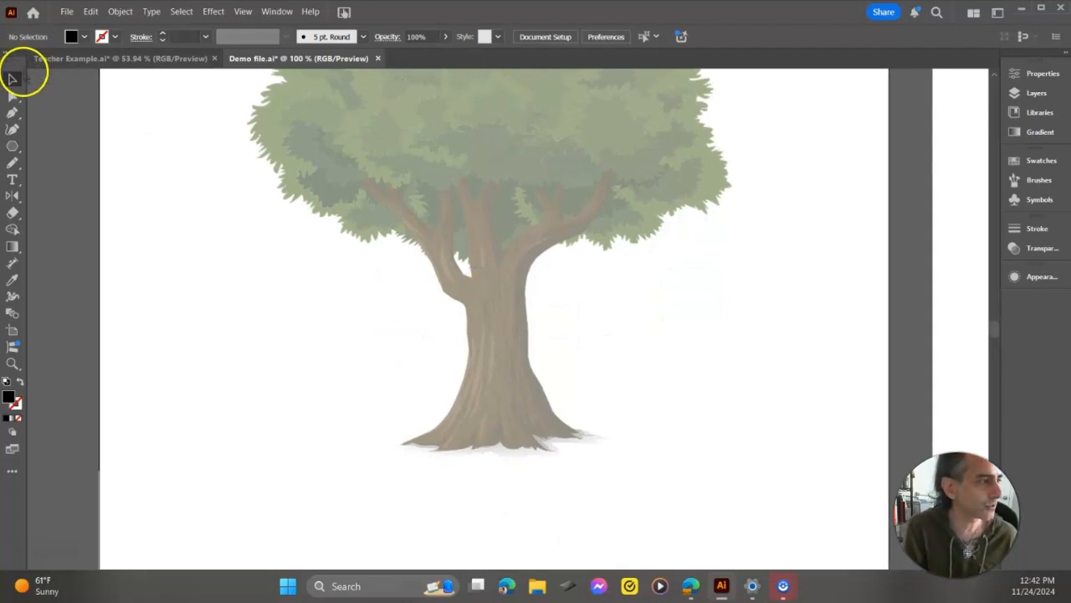
{"action": "left_click", "coordinate": [13, 164]}
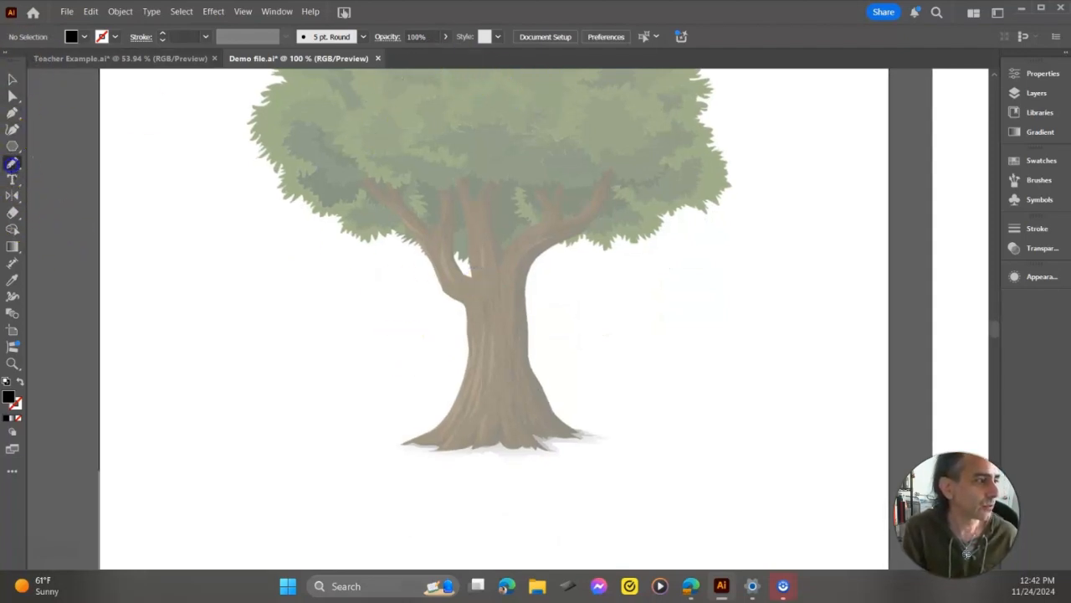
{"action": "right_click", "coordinate": [12, 164]}
{"action": "left_click", "coordinate": [75, 179]}
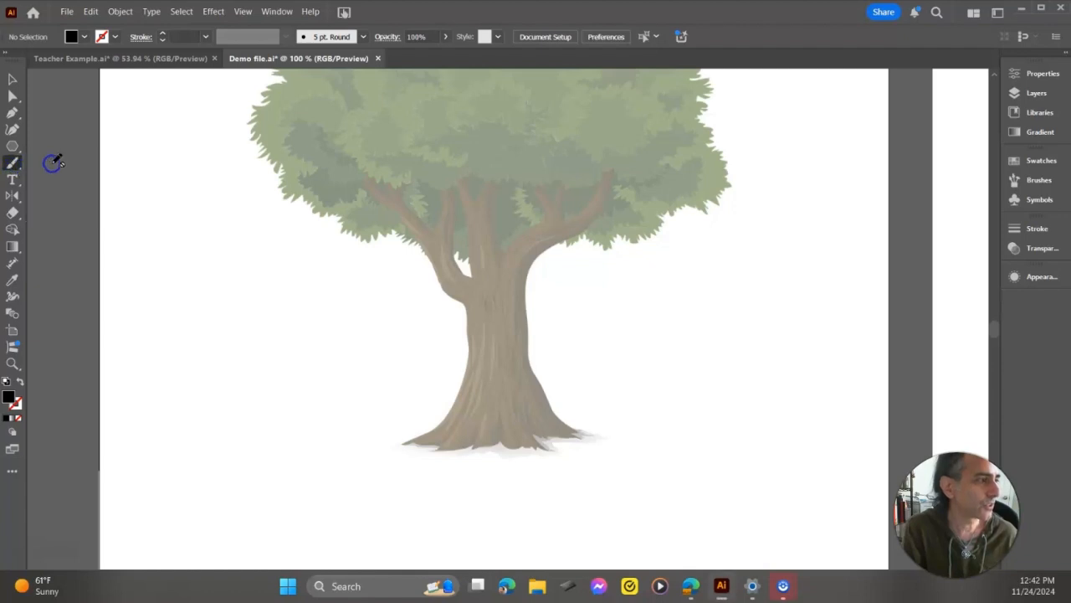
{"action": "right_click", "coordinate": [13, 164]}
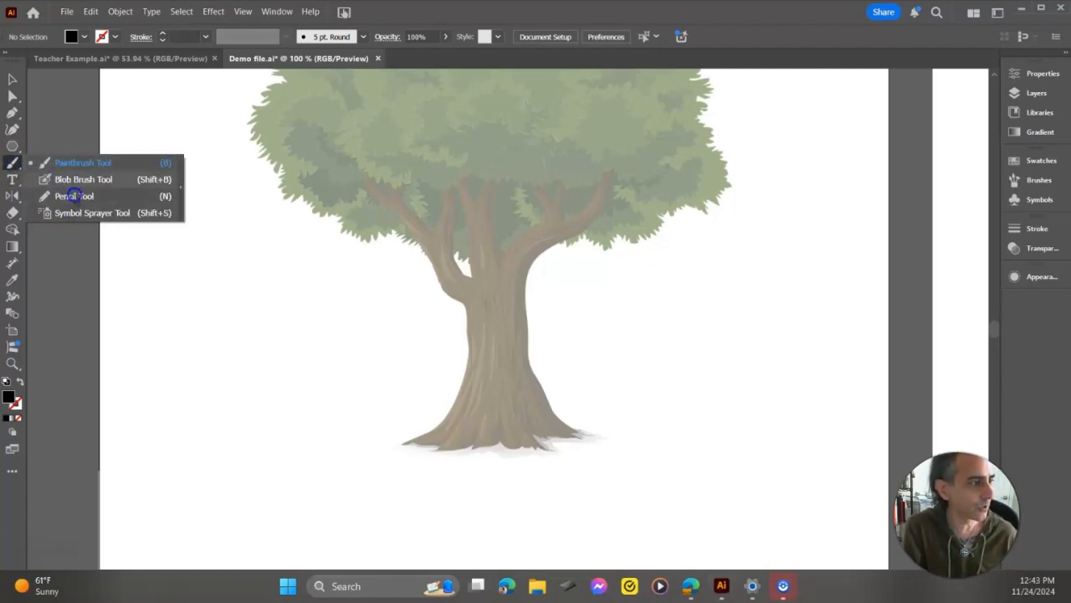
{"action": "left_click", "coordinate": [73, 195]}
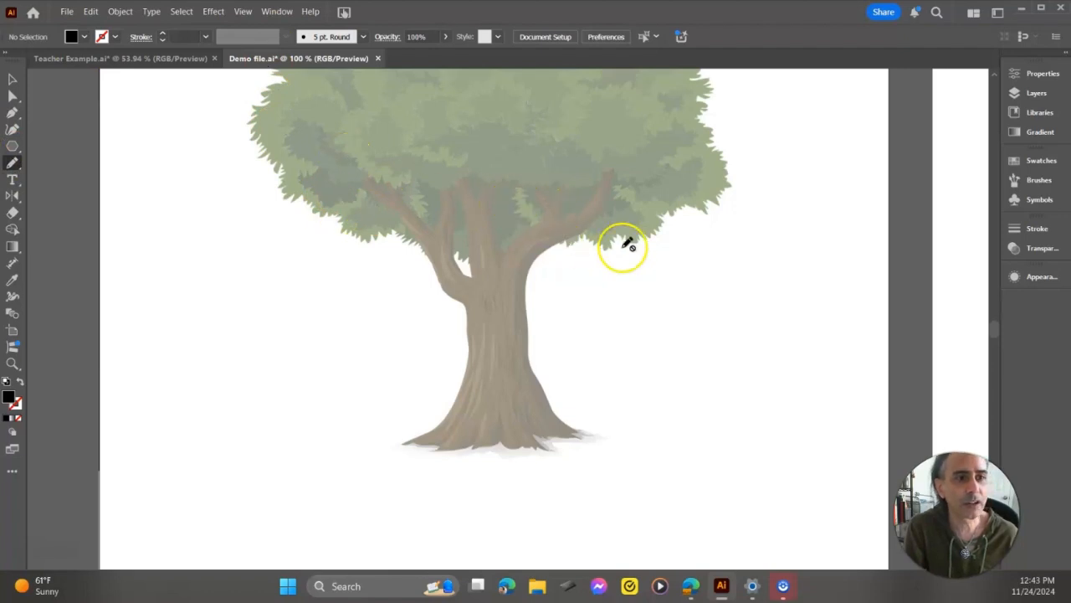
Step: Check whether the Control bar is enabled for display
{"action": "left_click", "coordinate": [274, 12]}
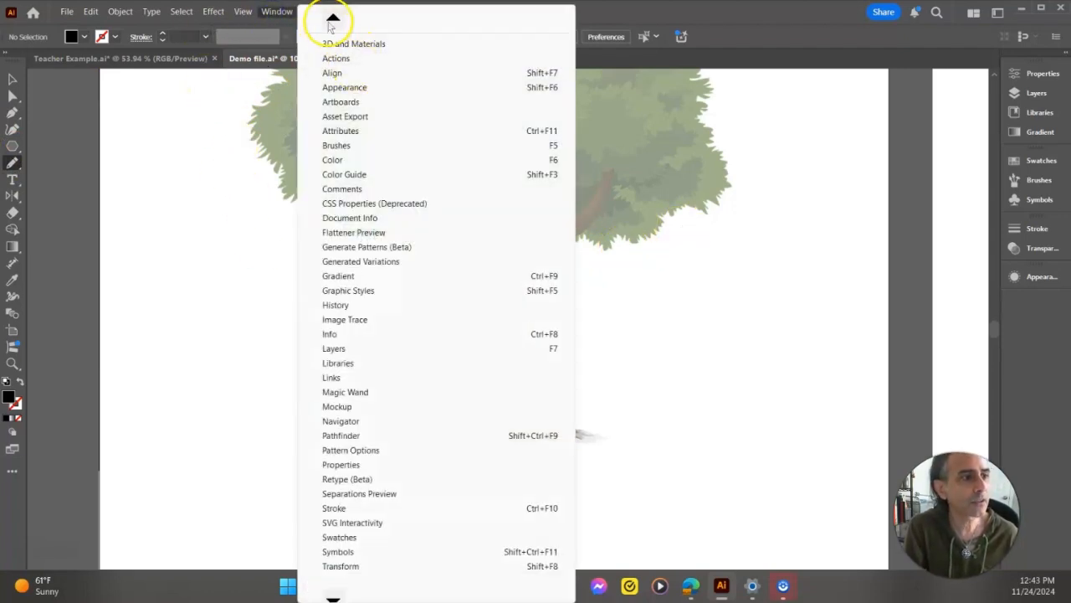
{"action": "mouse_move", "coordinate": [332, 19]}
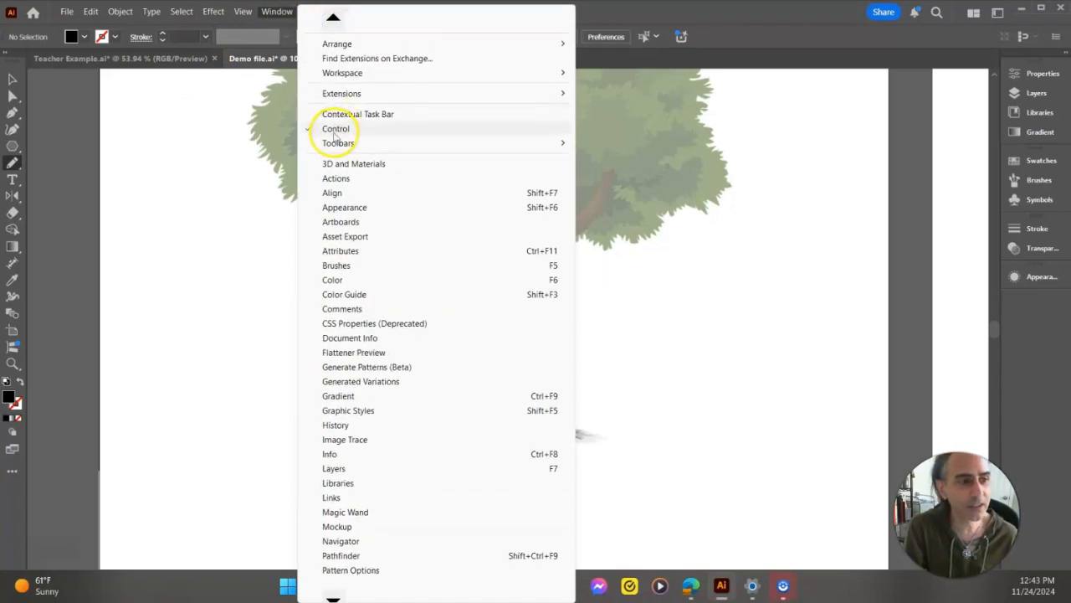
{"action": "left_click", "coordinate": [198, 143]}
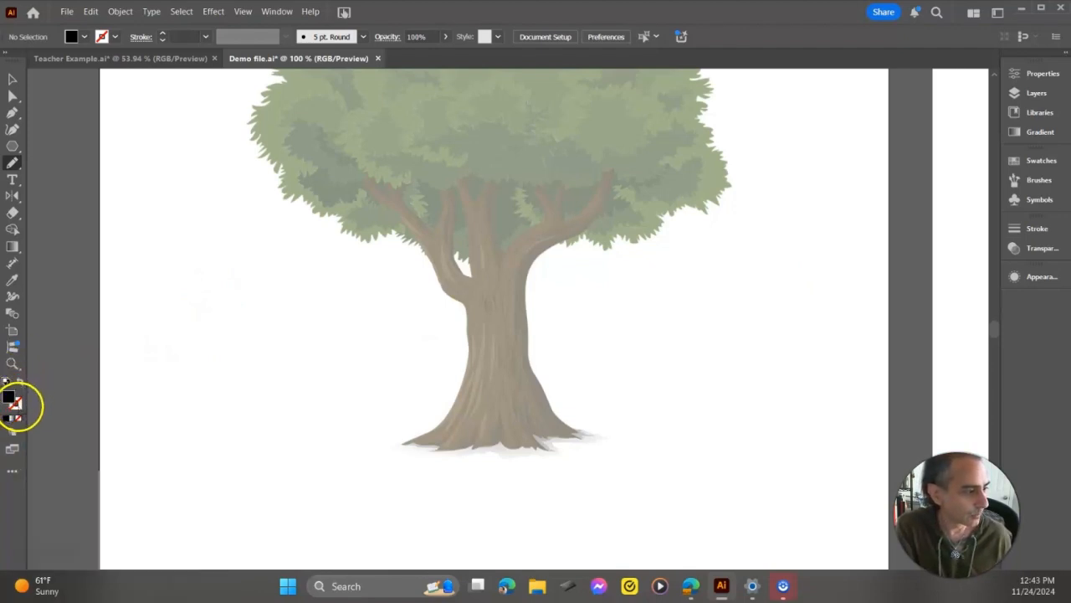
Step: Set the fill to none and the stroke to black for new artwork
{"action": "left_click", "coordinate": [19, 418]}
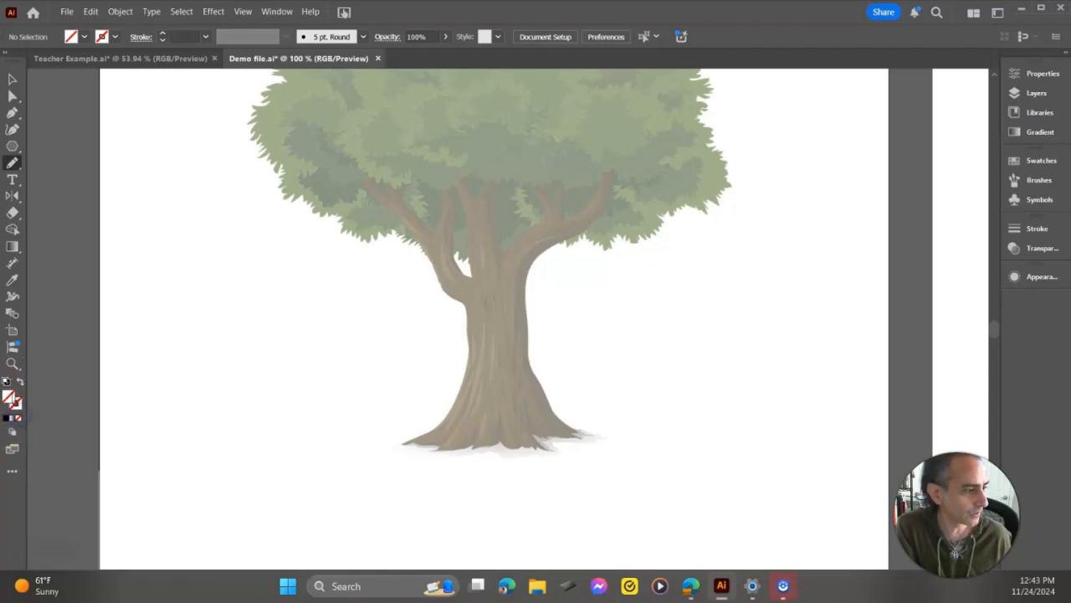
{"action": "left_click", "coordinate": [17, 406]}
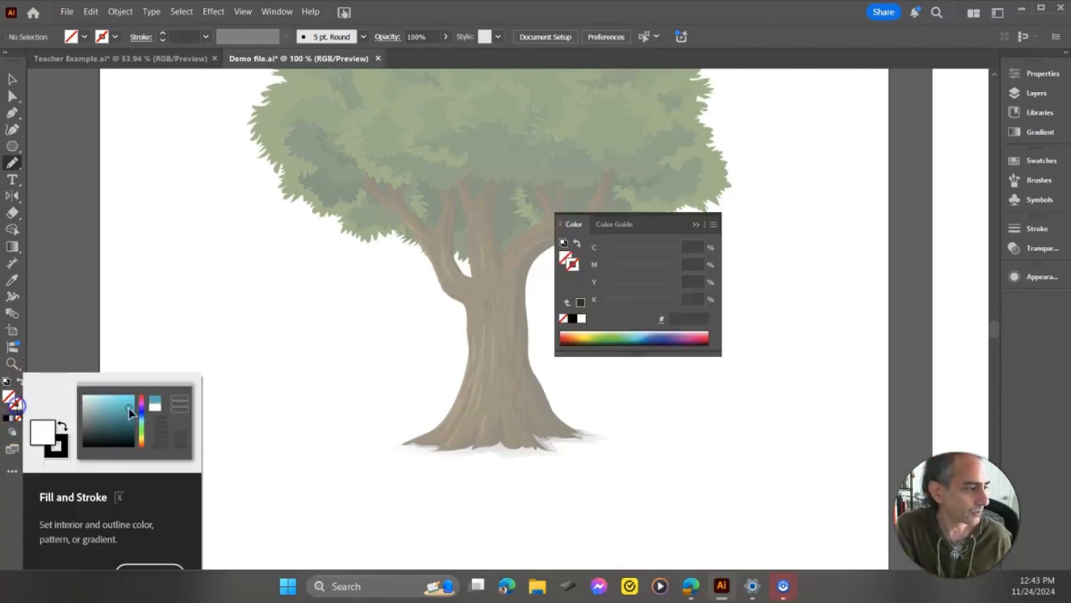
{"action": "left_click", "coordinate": [570, 319]}
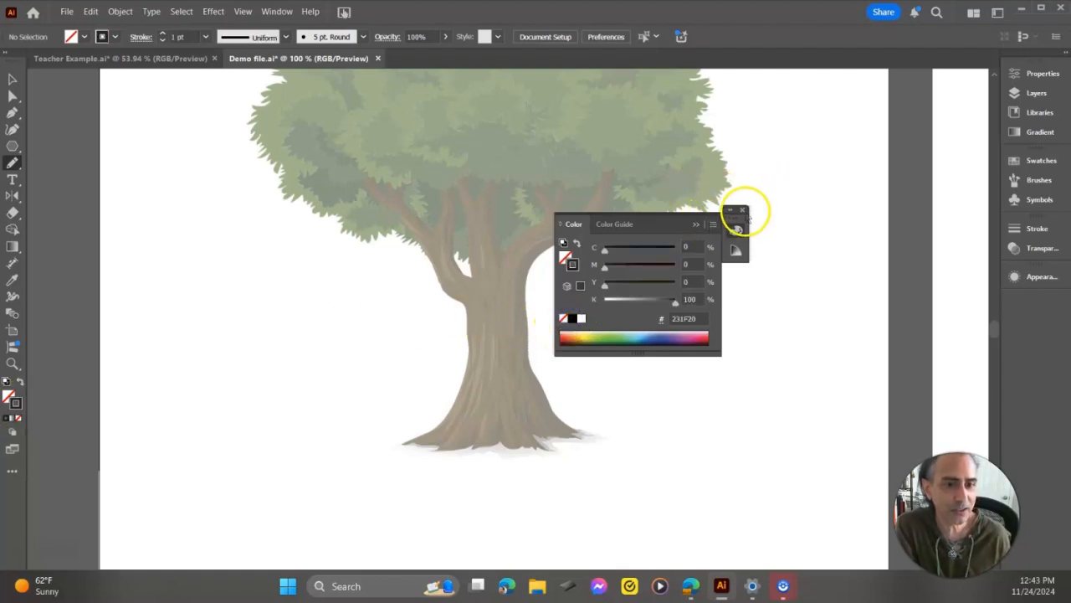
{"action": "left_click", "coordinate": [743, 210]}
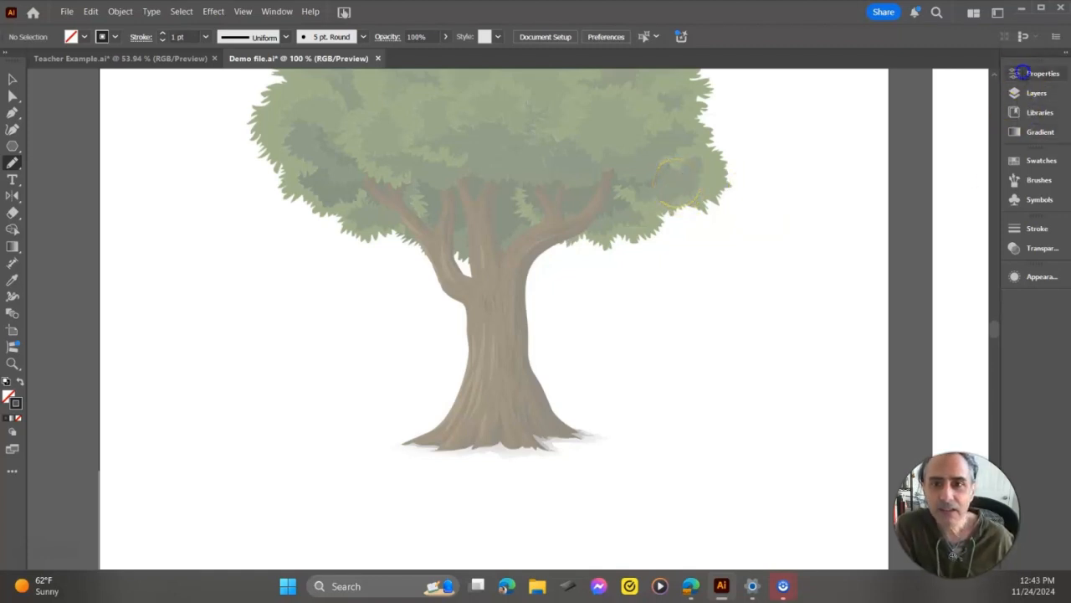
Step: Make the Tree scene layer active and draw a freehand S-shaped test curve in the empty area left of the trunk
{"action": "left_click", "coordinate": [1014, 74]}
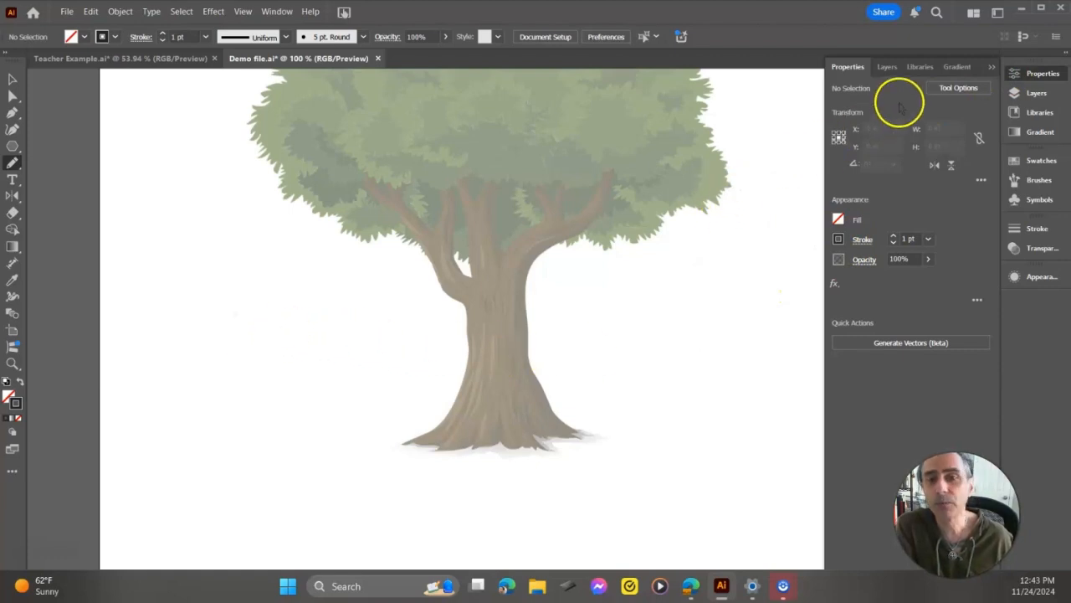
{"action": "left_click", "coordinate": [1016, 93]}
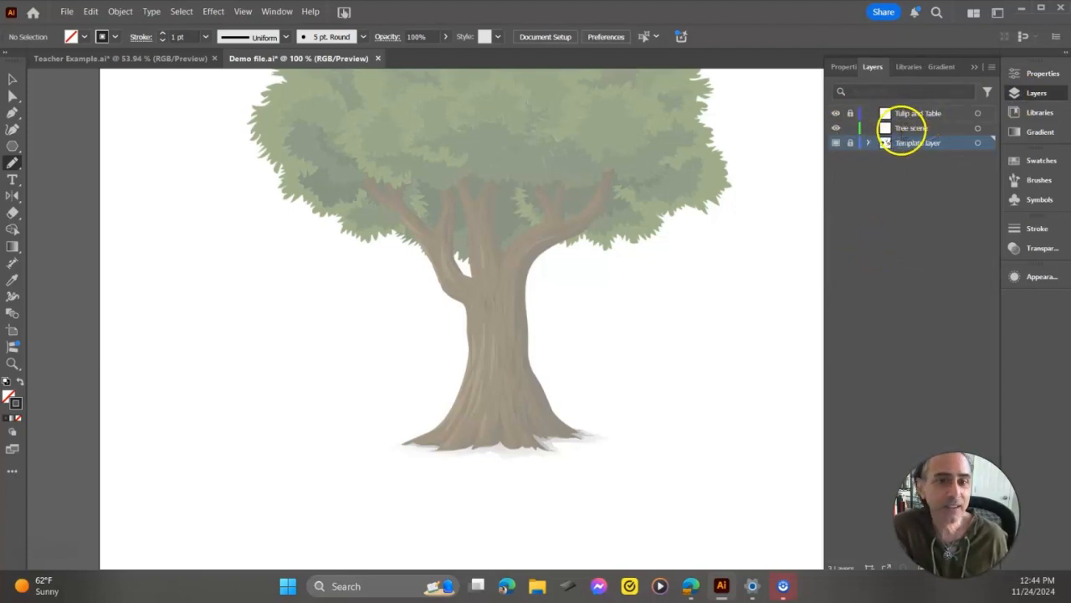
{"action": "left_click", "coordinate": [851, 131]}
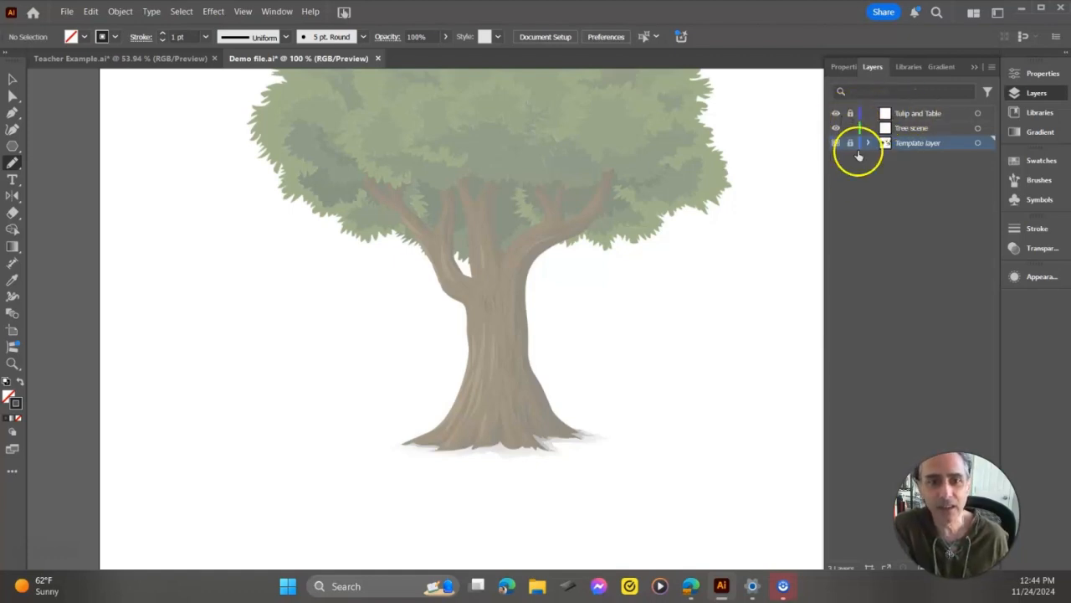
{"action": "left_click", "coordinate": [889, 128]}
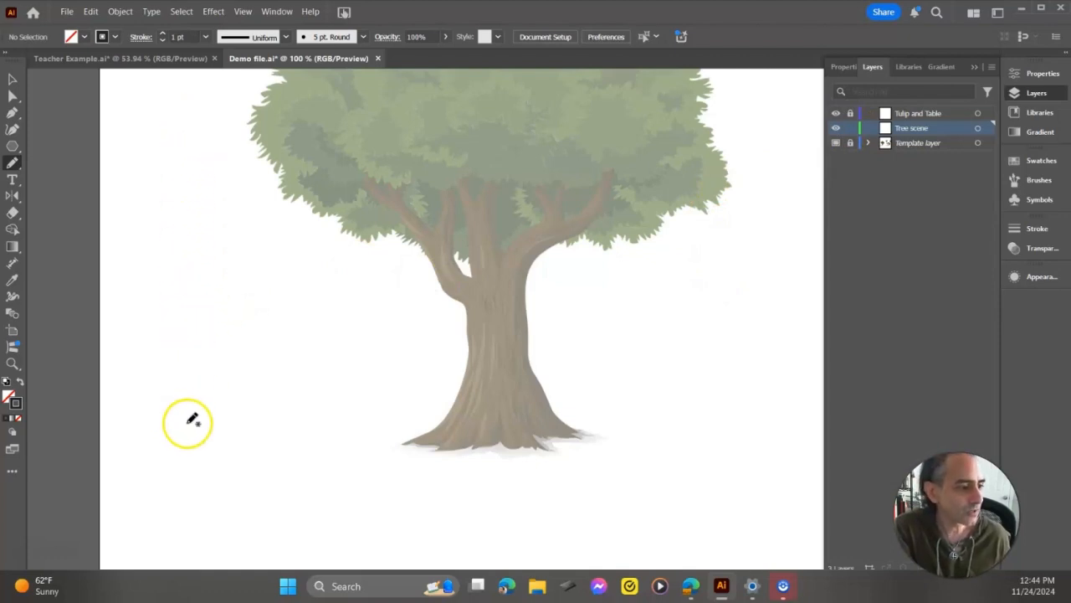
{"action": "left_click_drag", "start_coordinate": [303, 291], "coordinate": [323, 288]}
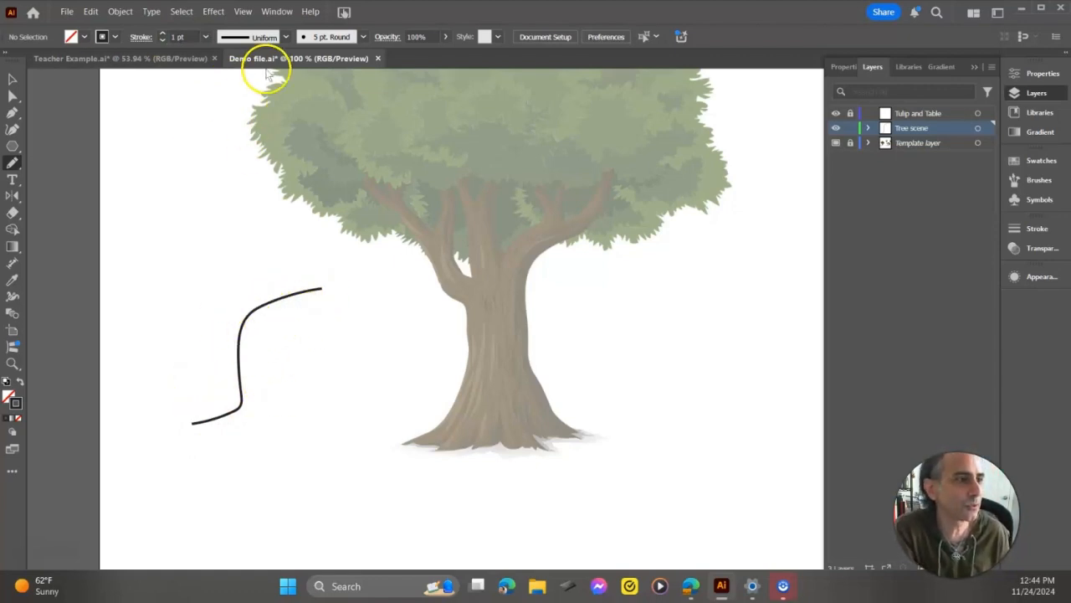
Step: Set the brush definition for new strokes to Basic
{"action": "left_click", "coordinate": [362, 36]}
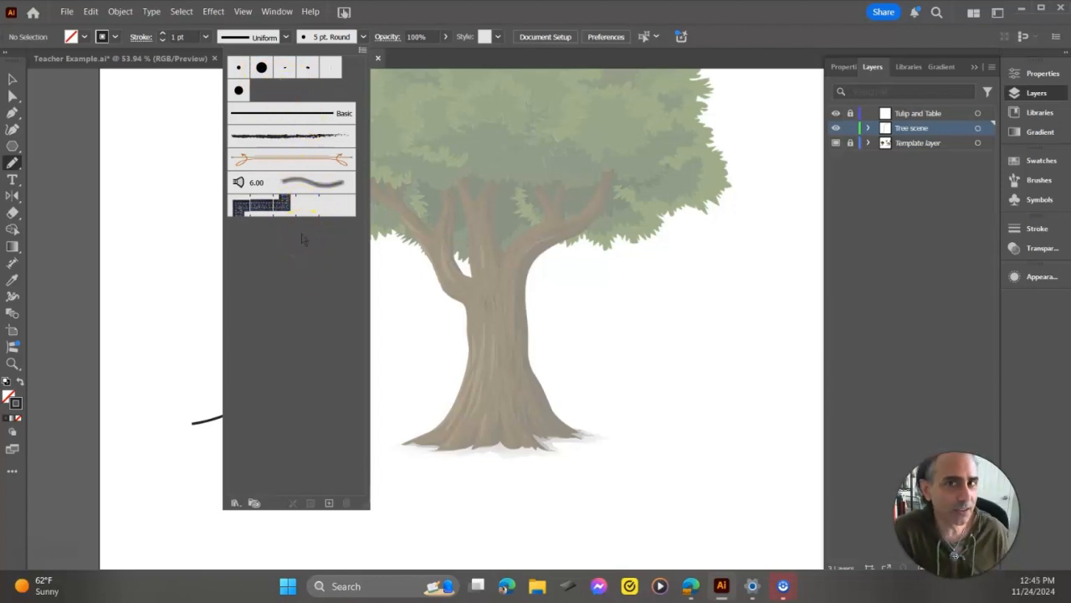
{"action": "left_click", "coordinate": [294, 112]}
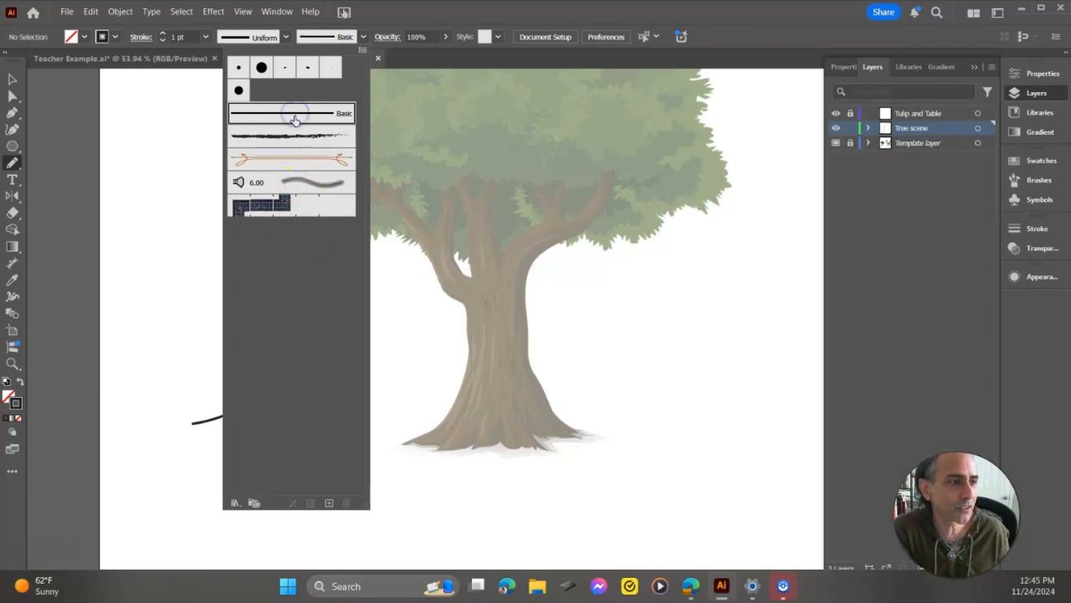
{"action": "left_click", "coordinate": [192, 276]}
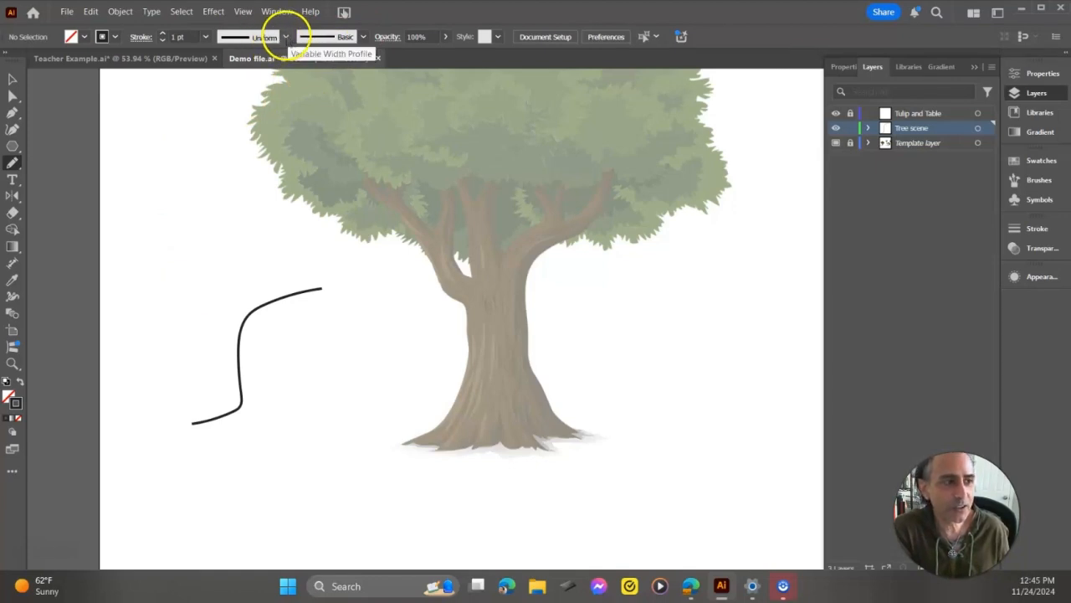
Step: Choose the width profile that tapers from thick to a point and draw a second freehand curve above the first
{"action": "left_click", "coordinate": [285, 37]}
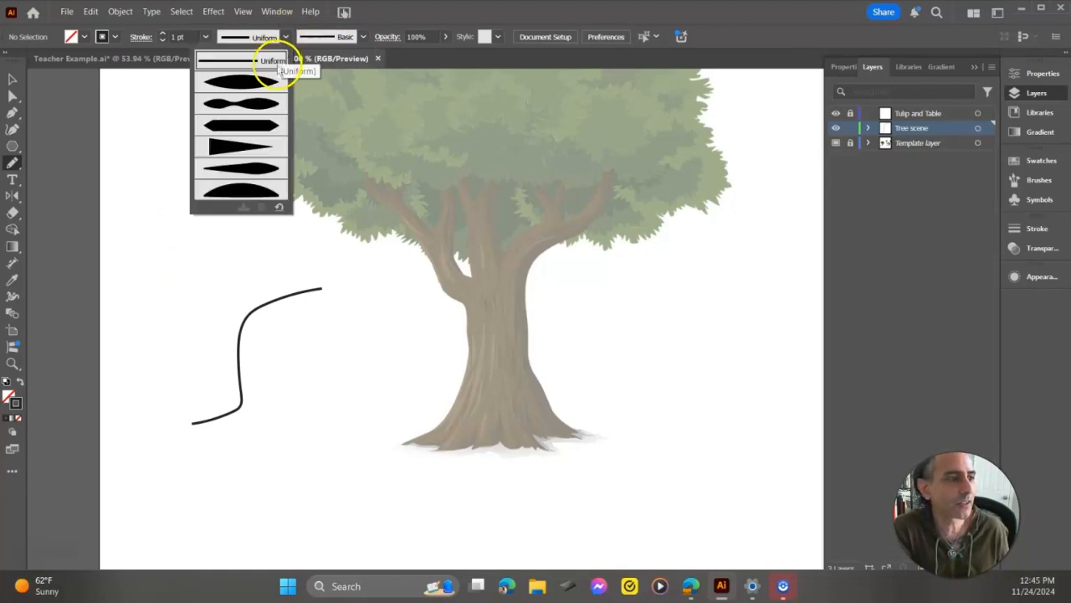
{"action": "left_click", "coordinate": [236, 155]}
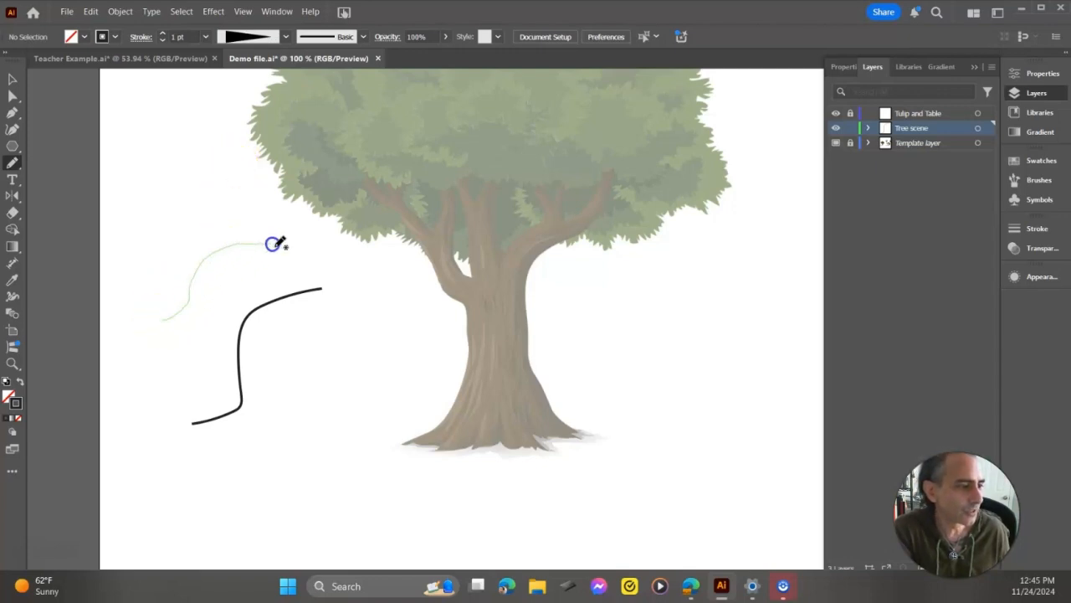
{"action": "left_click_drag", "start_coordinate": [274, 243], "coordinate": [273, 244]}
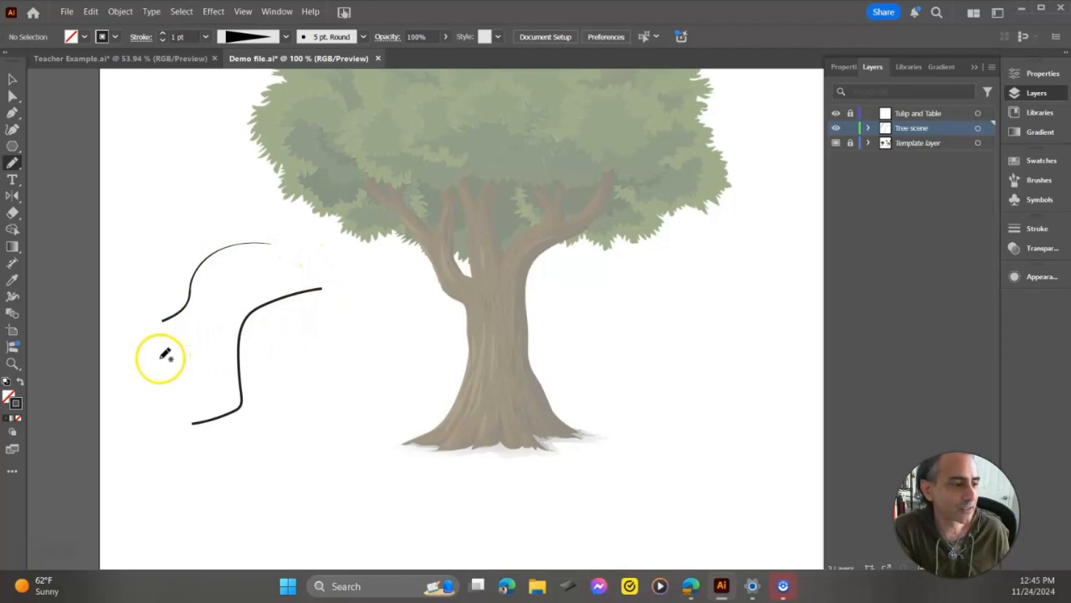
{"action": "left_click_drag", "start_coordinate": [167, 323], "coordinate": [163, 321]}
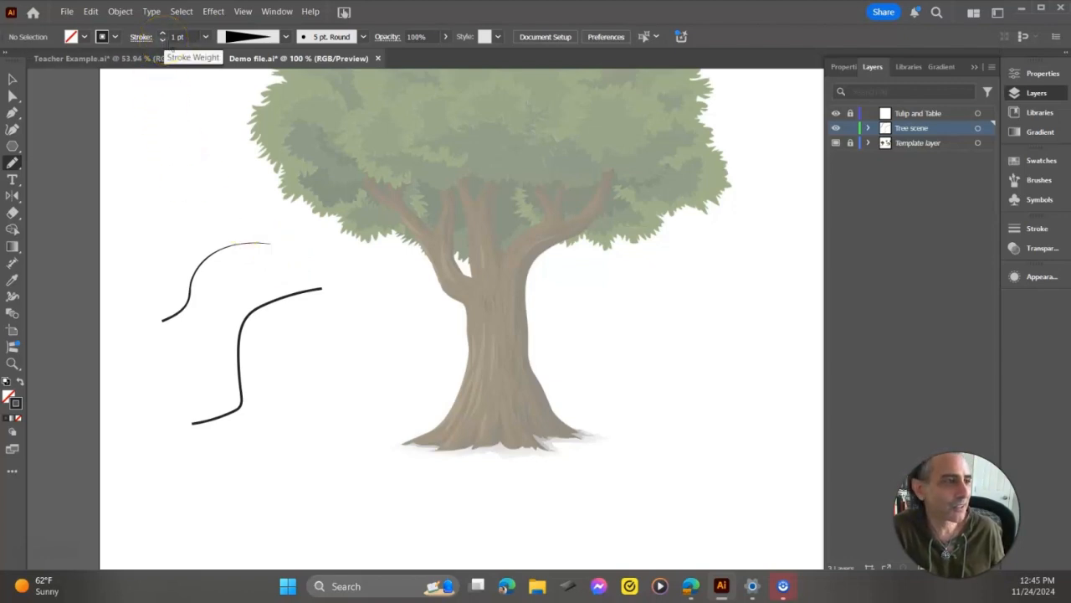
Step: Set the stroke weight for new lines to 10 pt
{"action": "left_click", "coordinate": [176, 37]}
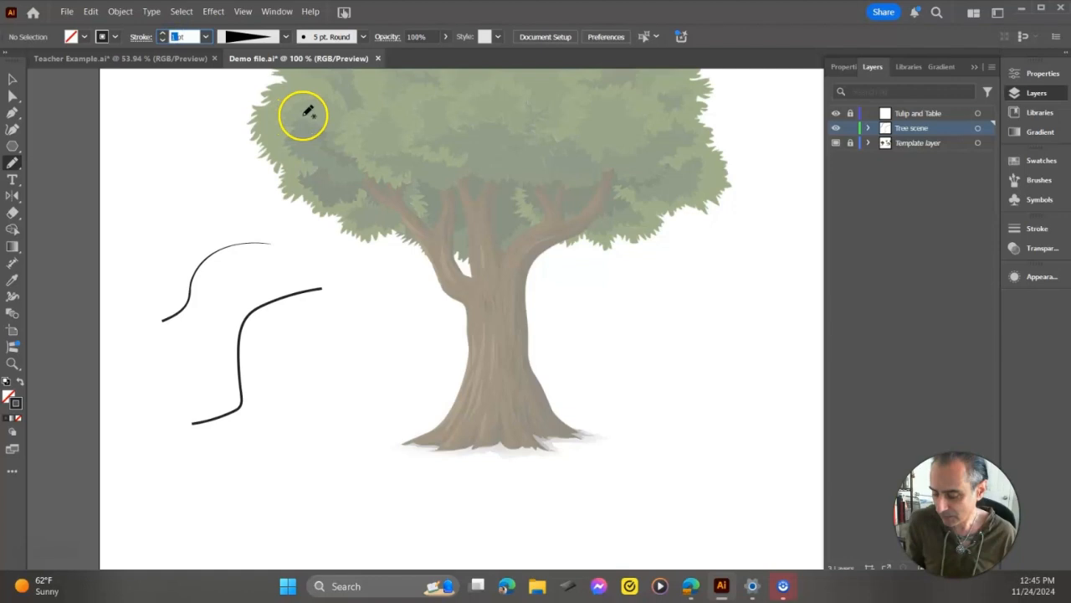
{"action": "type", "text": "10"}
{"action": "key", "text": "Return"}
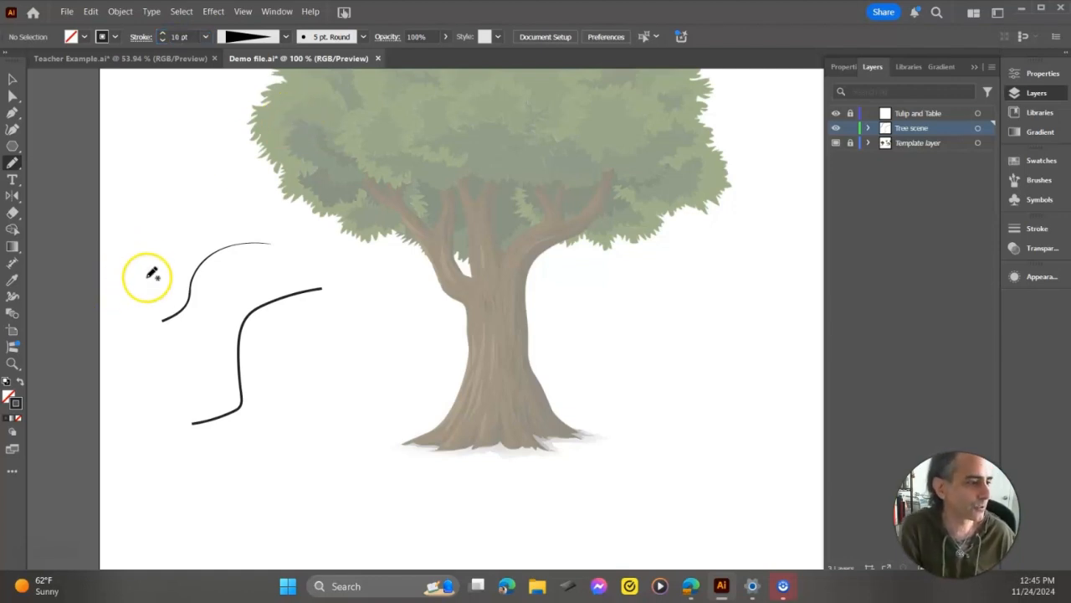
Step: Draw another tapered test curve, set the stroke weight to 15 pt and draw a thicker curve below it
{"action": "left_click_drag", "start_coordinate": [176, 225], "coordinate": [186, 130]}
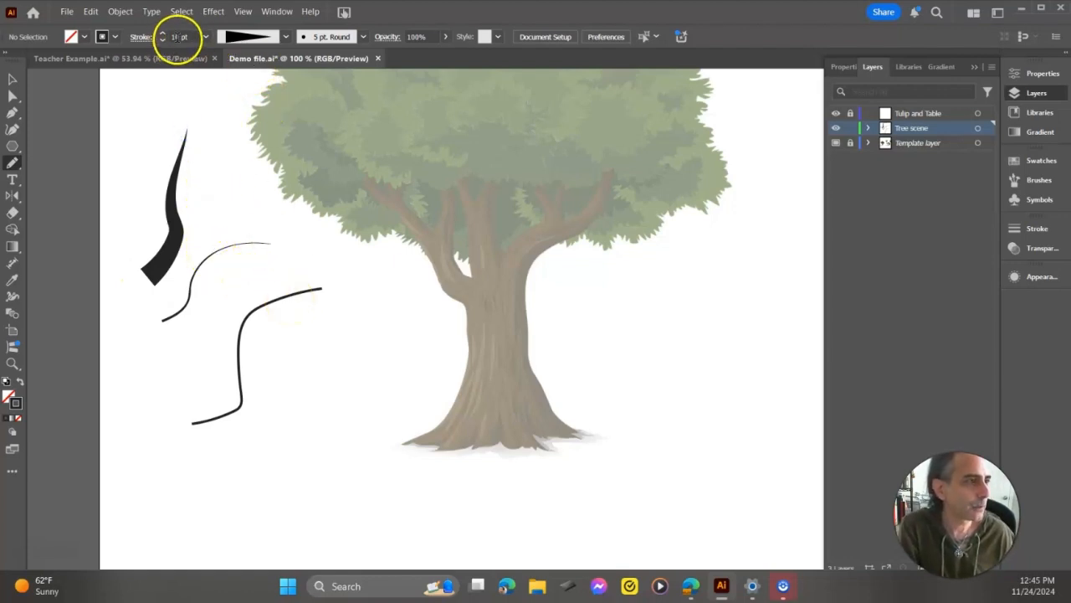
{"action": "left_click", "coordinate": [178, 37]}
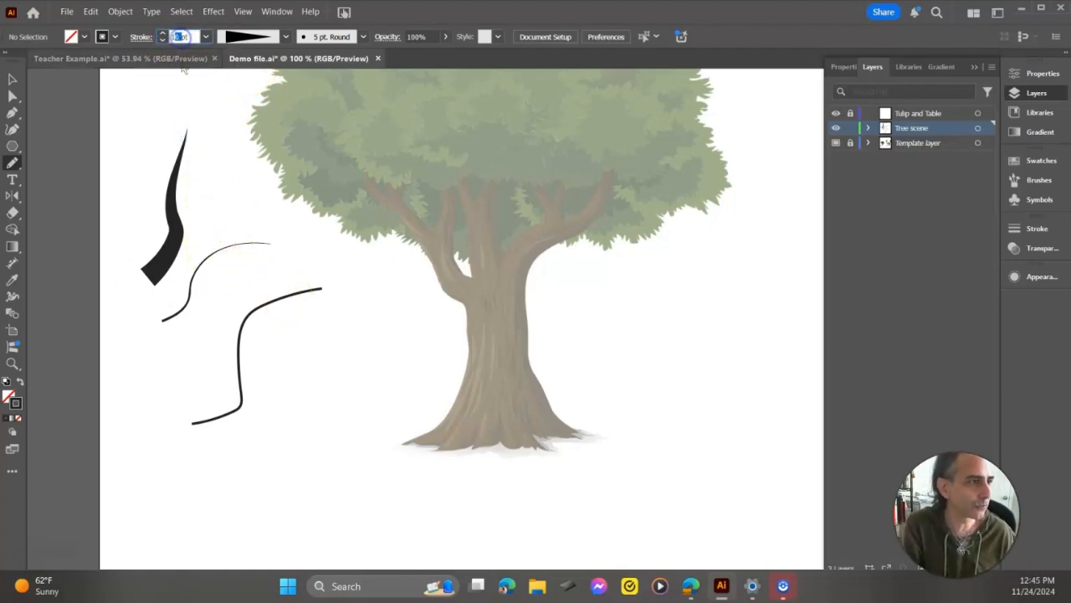
{"action": "type", "text": "5"}
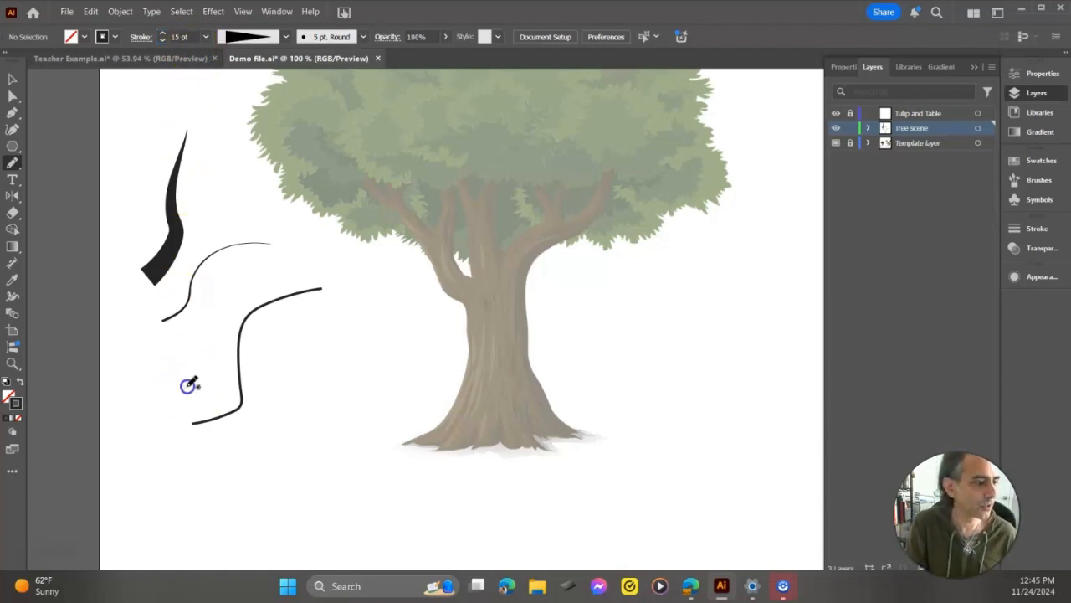
{"action": "left_click_drag", "start_coordinate": [187, 387], "coordinate": [231, 251]}
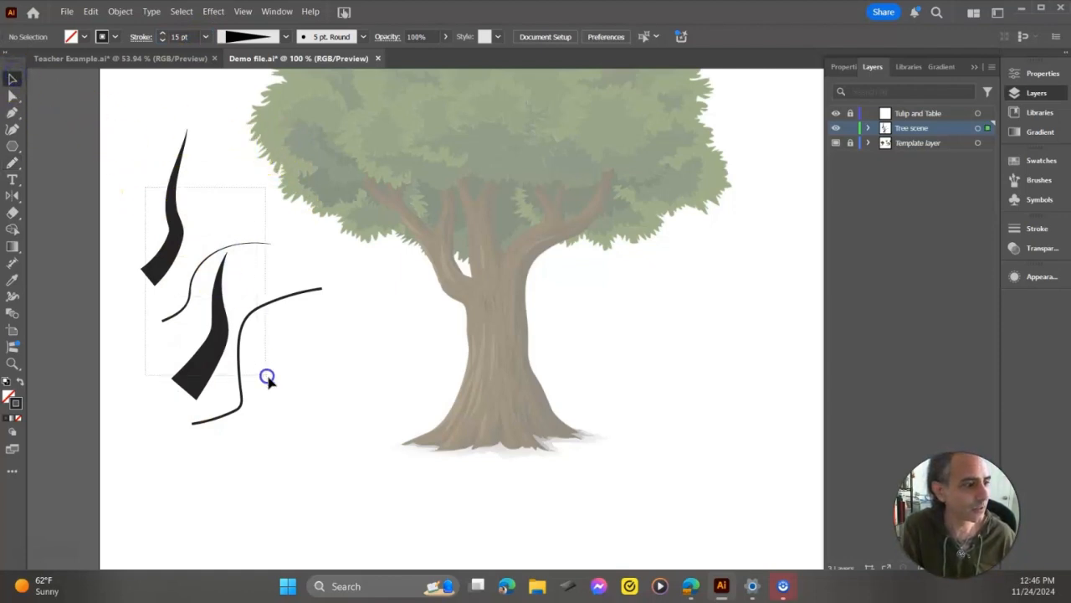
Step: Delete all the test curves on the Tree scene layer
{"action": "key", "text": "ctrl+a"}
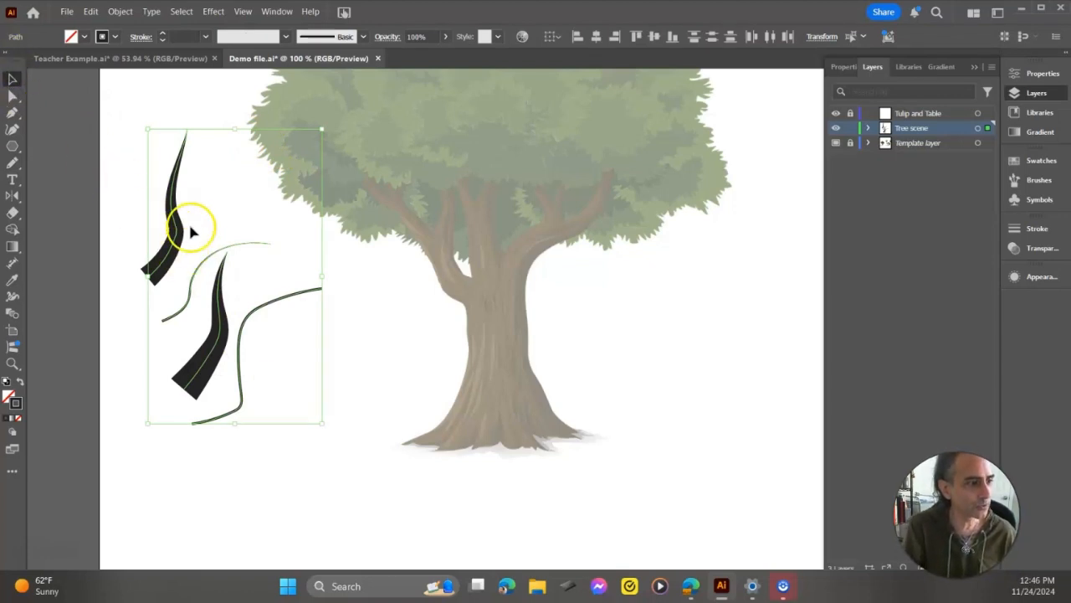
{"action": "key", "text": "Delete"}
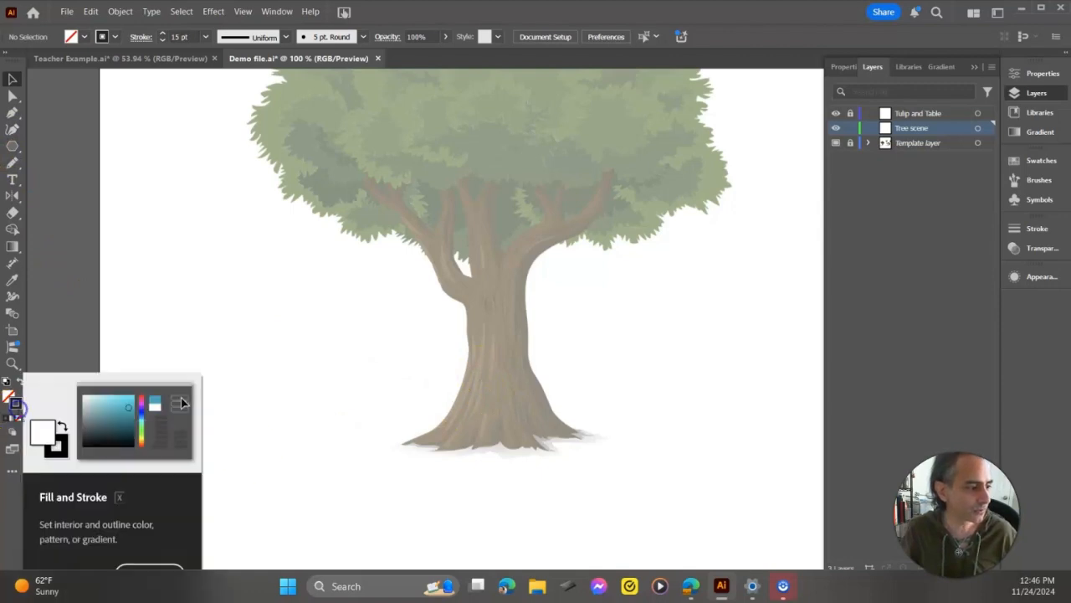
Step: Set the stroke color to a dark brown, 633916
{"action": "double_click", "coordinate": [16, 403]}
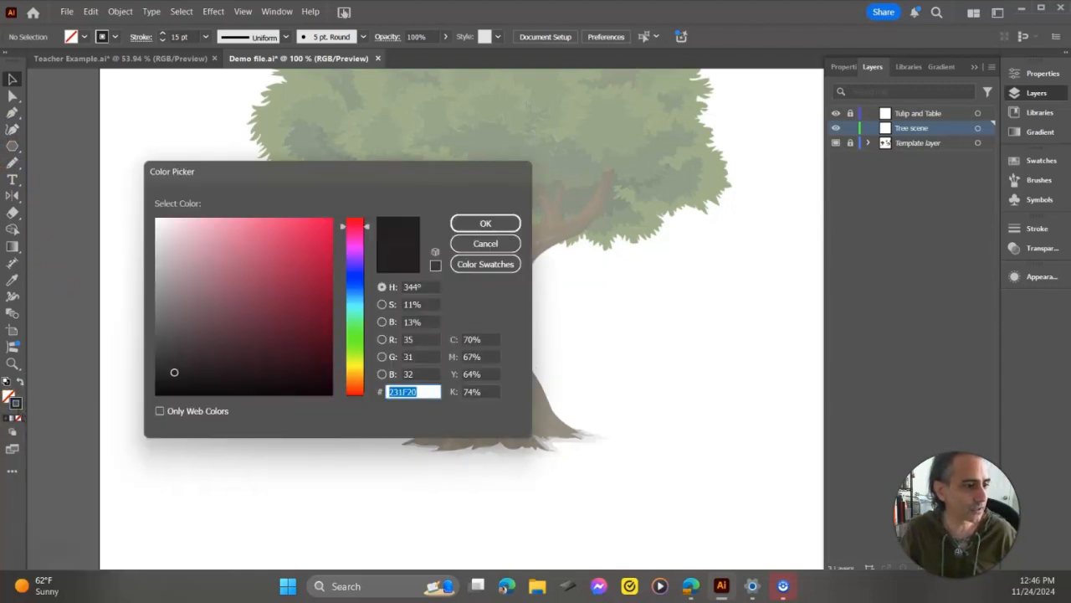
{"action": "left_click_drag", "start_coordinate": [342, 232], "coordinate": [344, 369]}
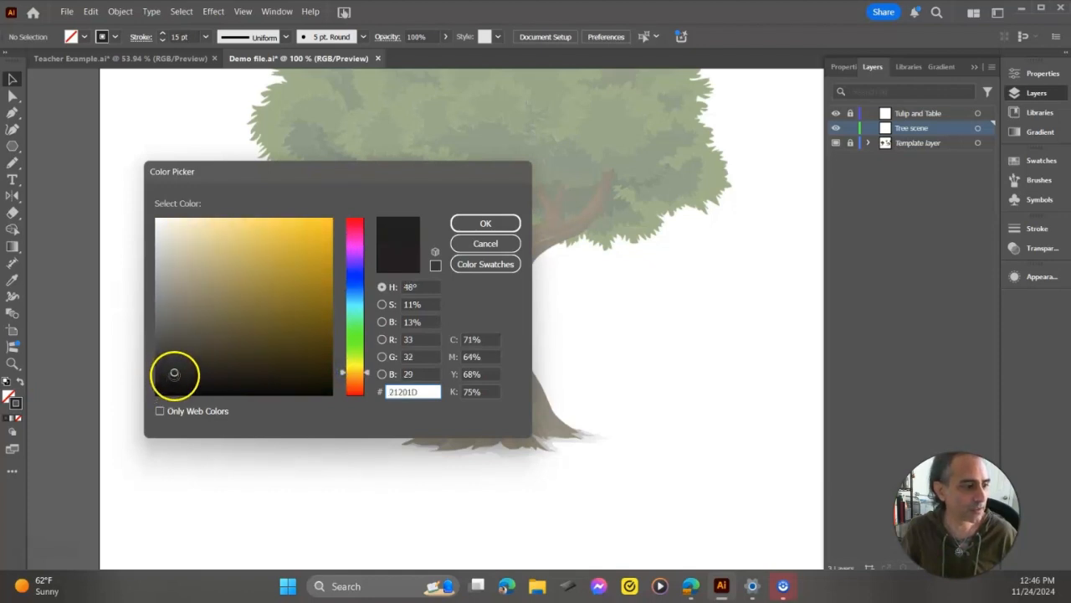
{"action": "left_click", "coordinate": [285, 345]}
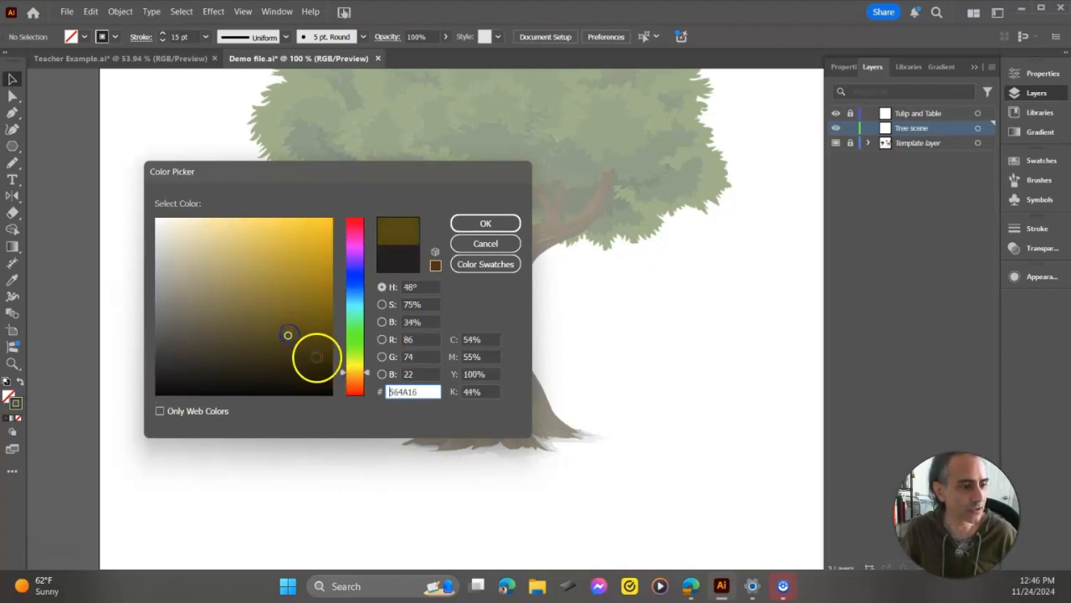
{"action": "left_click", "coordinate": [343, 373]}
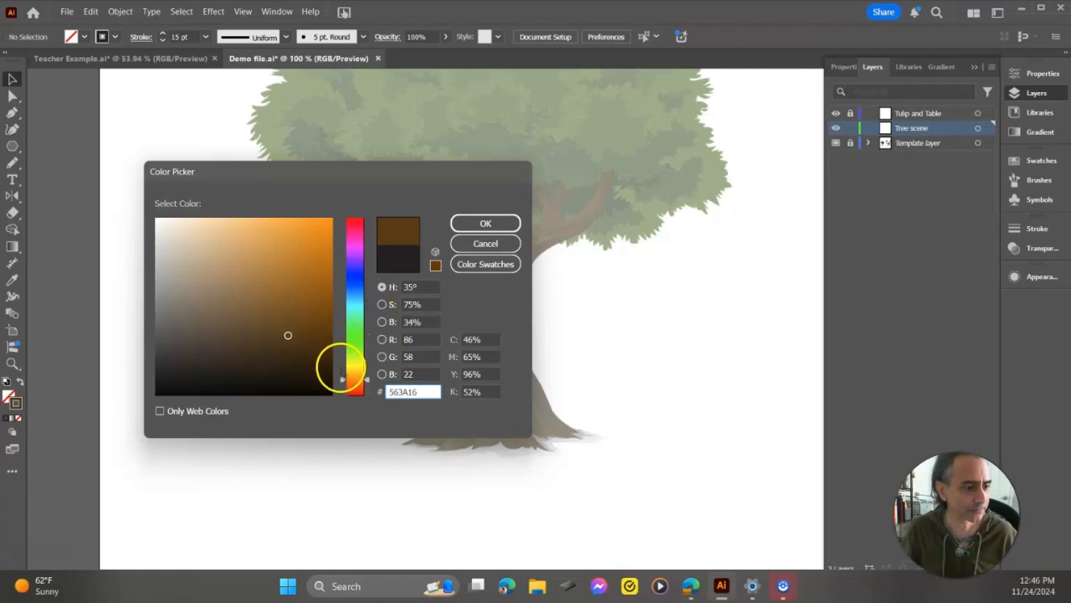
{"action": "left_click", "coordinate": [342, 380]}
{"action": "left_click", "coordinate": [289, 335]}
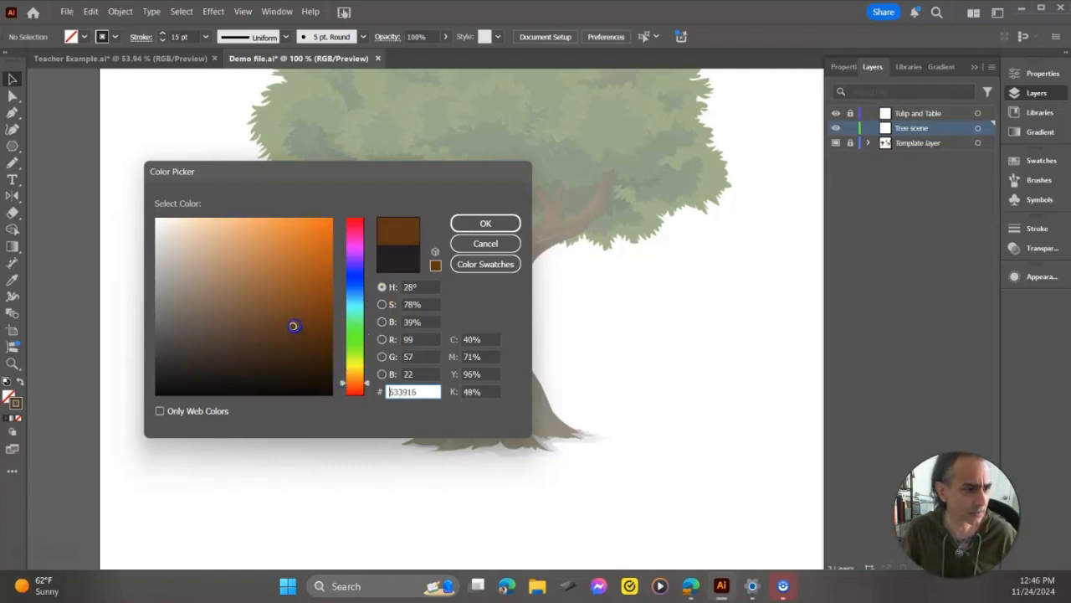
{"action": "left_click", "coordinate": [488, 222]}
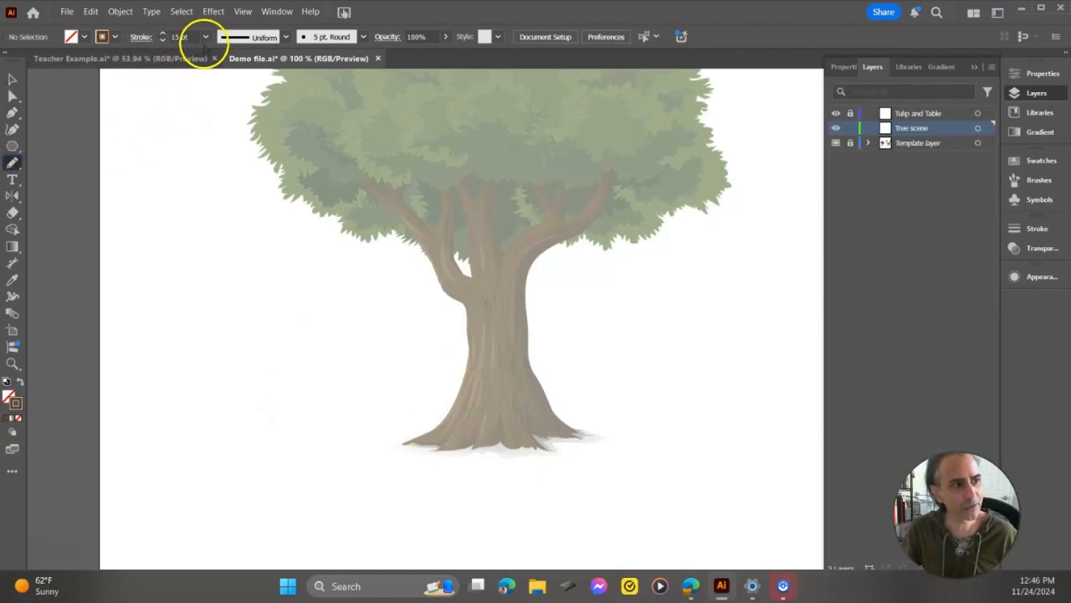
Step: Choose the thick-to-point width profile and trace each branch of the tree with Pencil strokes running from the trunk up to its tip
{"action": "left_click", "coordinate": [285, 36]}
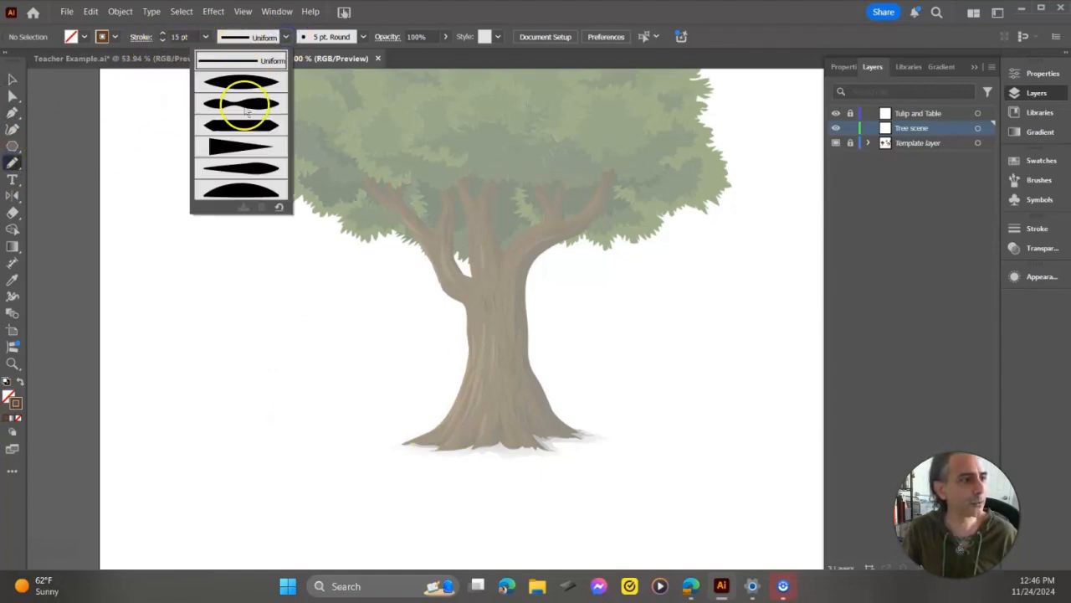
{"action": "left_click", "coordinate": [248, 151]}
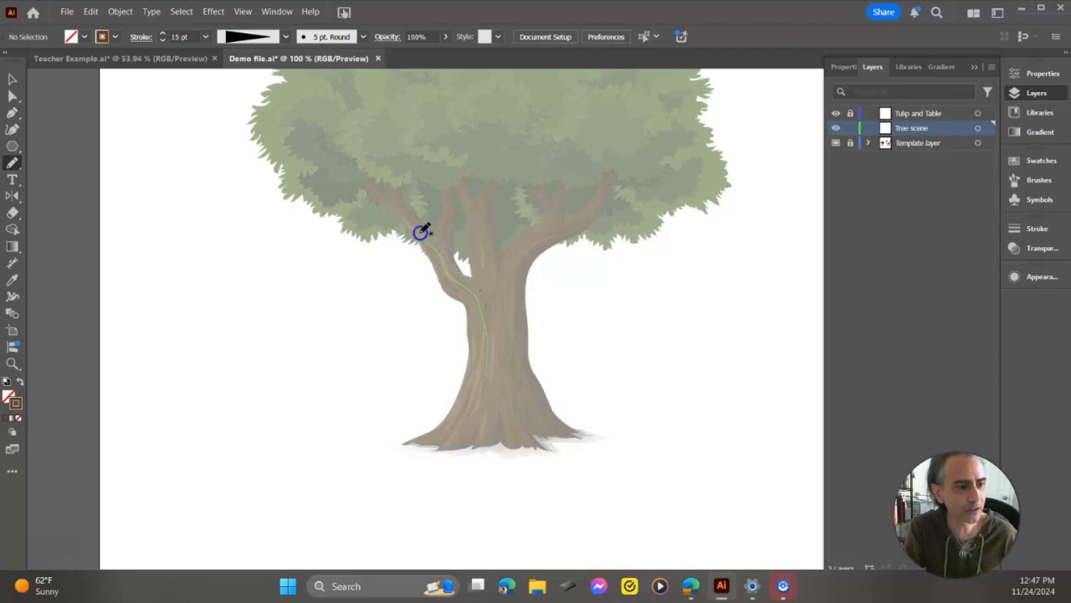
{"action": "left_click_drag", "start_coordinate": [358, 171], "coordinate": [360, 172]}
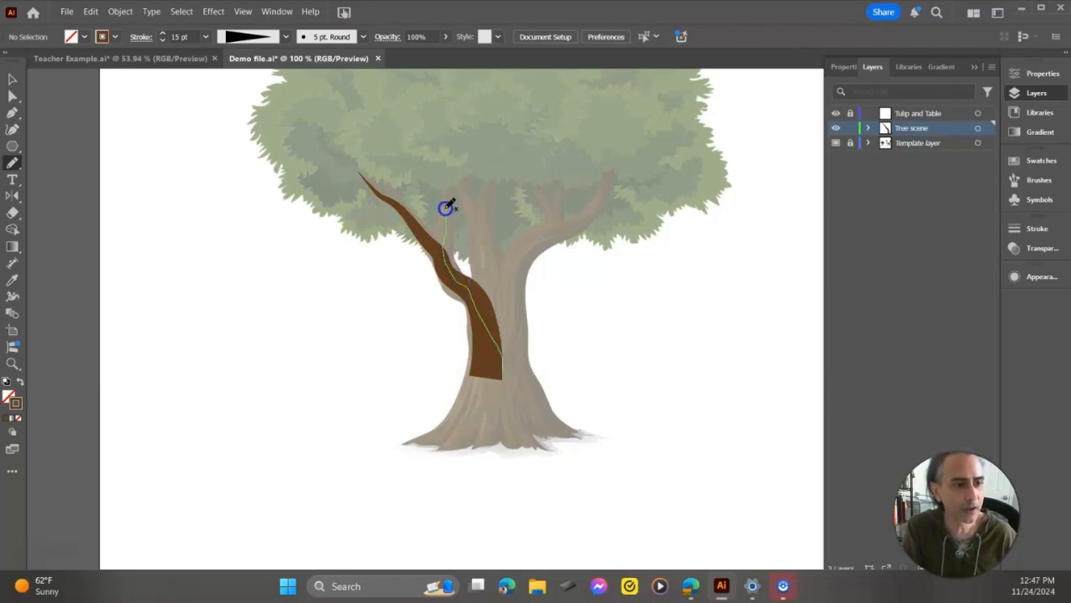
{"action": "left_click_drag", "start_coordinate": [446, 165], "coordinate": [446, 166]}
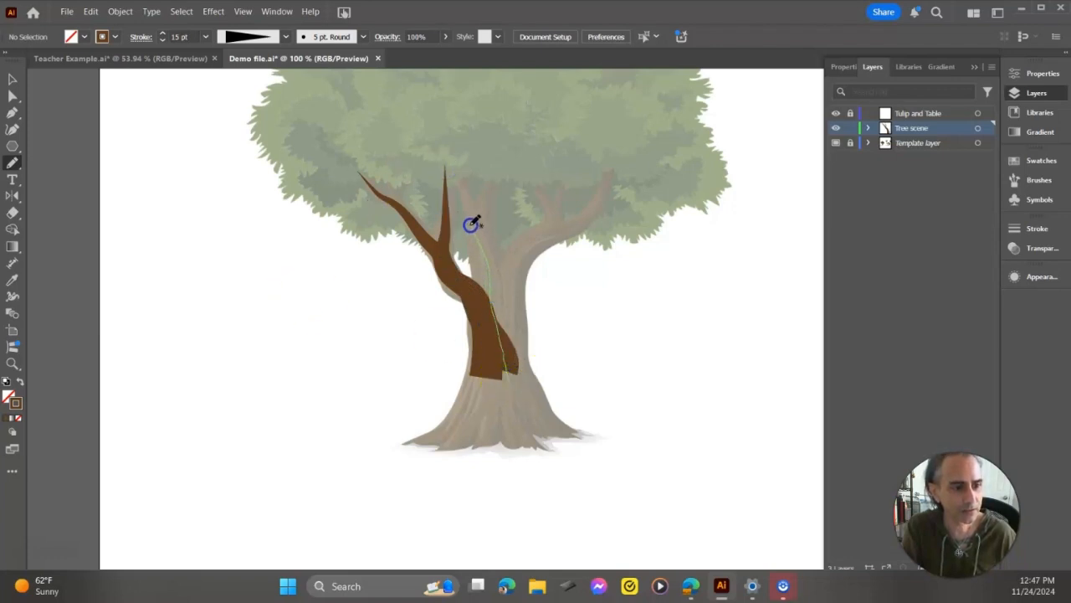
{"action": "mouse_move", "coordinate": [460, 179]}
{"action": "left_mouse_down"}
{"action": "mouse_move", "coordinate": [499, 323]}
{"action": "mouse_move", "coordinate": [506, 191]}
{"action": "left_mouse_up"}
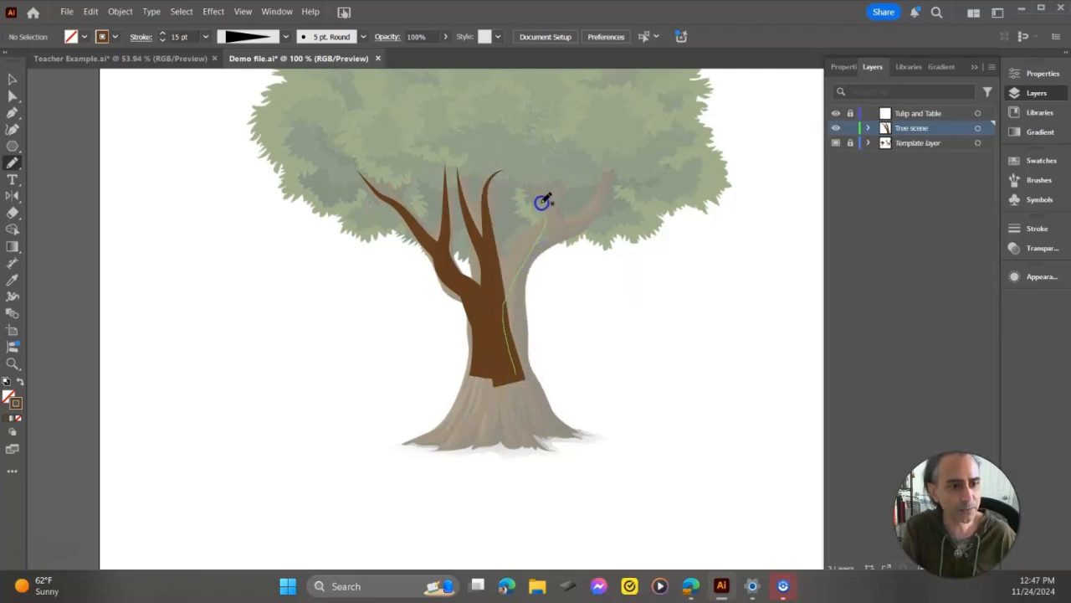
{"action": "left_click_drag", "start_coordinate": [531, 182], "coordinate": [533, 186]}
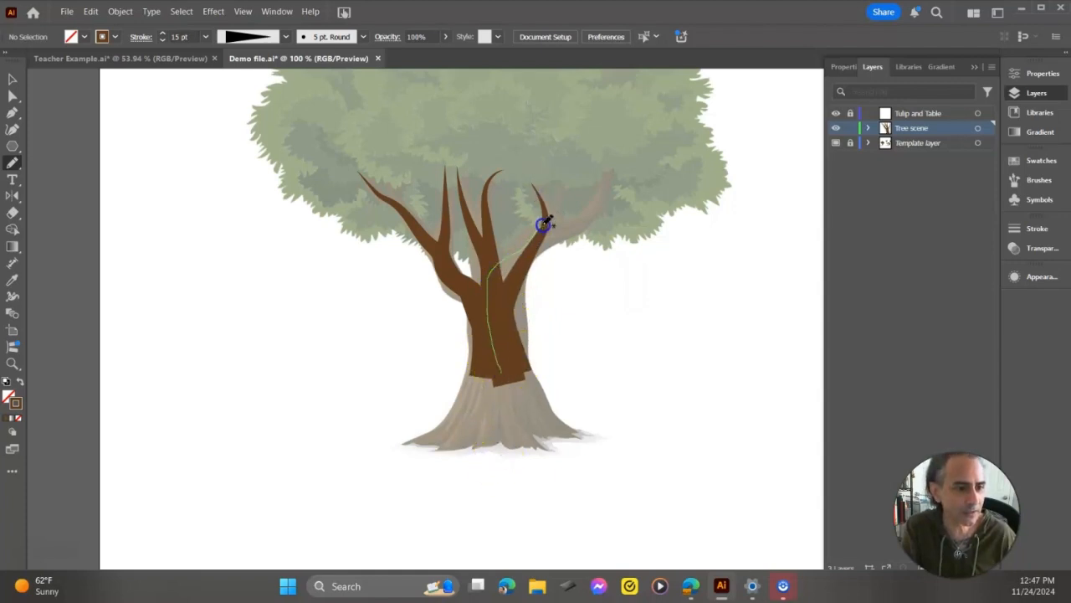
{"action": "left_click_drag", "start_coordinate": [578, 170], "coordinate": [579, 170]}
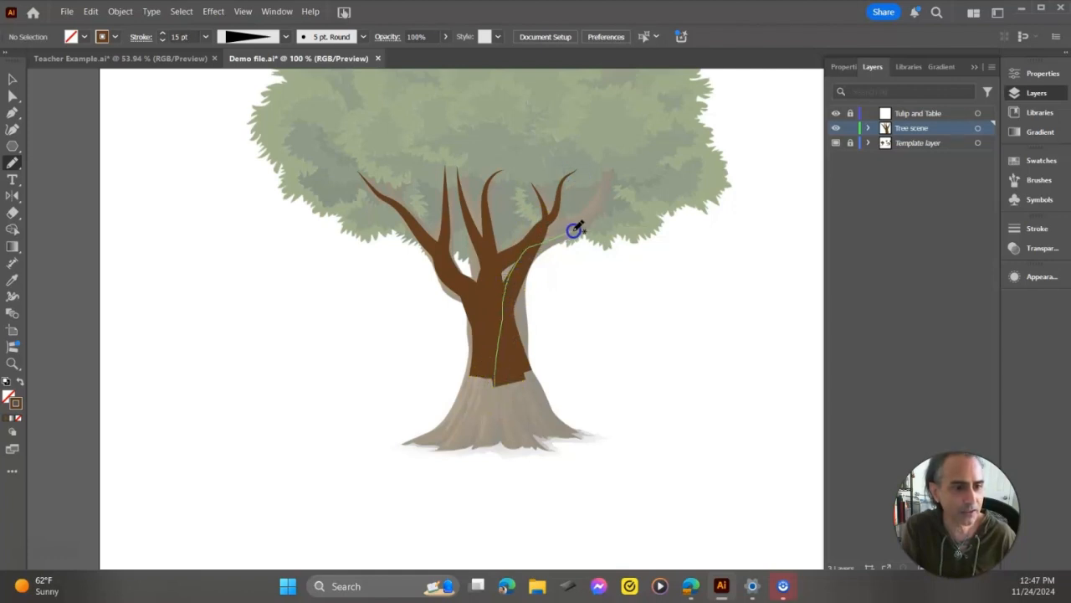
{"action": "left_click_drag", "start_coordinate": [612, 151], "coordinate": [613, 153]}
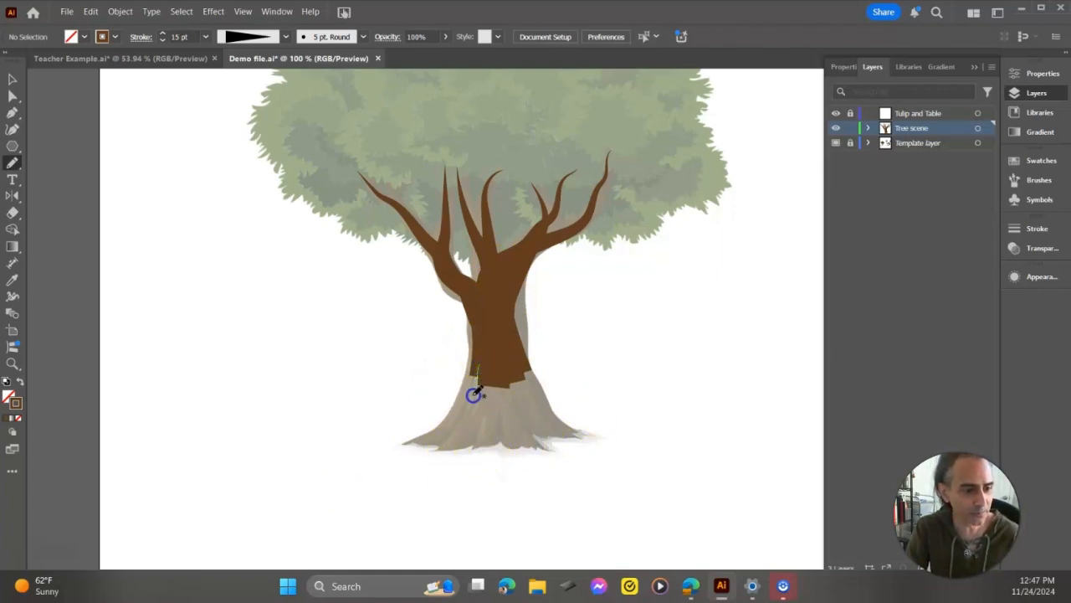
Step: Trace the roots around the trunk's base with tapered strokes and undo the last stroke tried along the trunk's right edge
{"action": "mouse_move", "coordinate": [426, 439]}
{"action": "left_mouse_down"}
{"action": "mouse_move", "coordinate": [496, 384]}
{"action": "mouse_move", "coordinate": [443, 452]}
{"action": "left_mouse_up"}
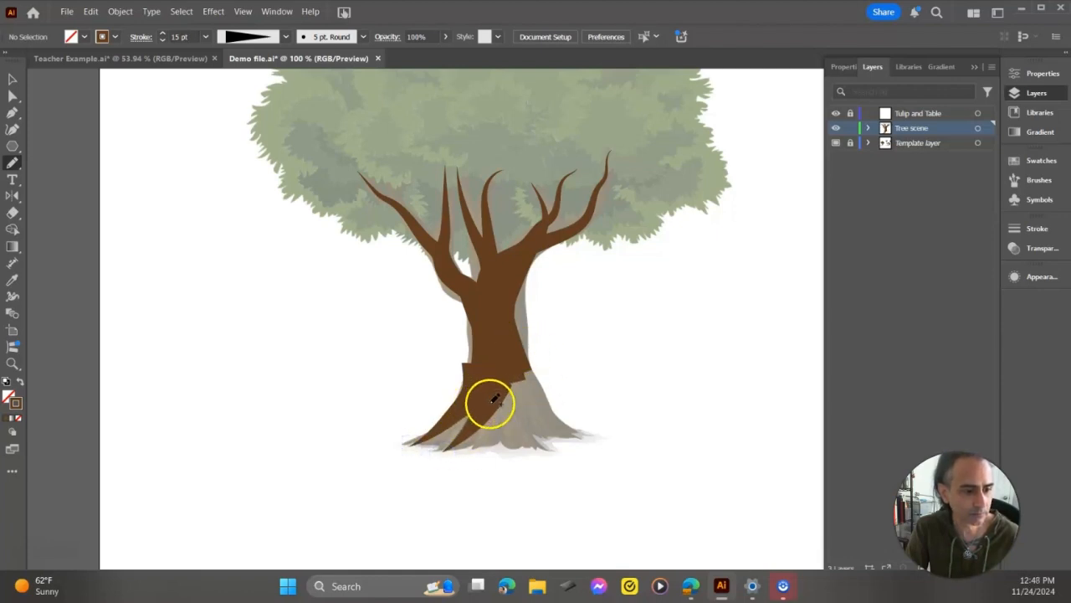
{"action": "left_click_drag", "start_coordinate": [543, 462], "coordinate": [542, 461]}
{"action": "left_click_drag", "start_coordinate": [484, 404], "coordinate": [504, 450]}
{"action": "left_click_drag", "start_coordinate": [509, 382], "coordinate": [512, 384]}
{"action": "left_click_drag", "start_coordinate": [580, 434], "coordinate": [582, 436]}
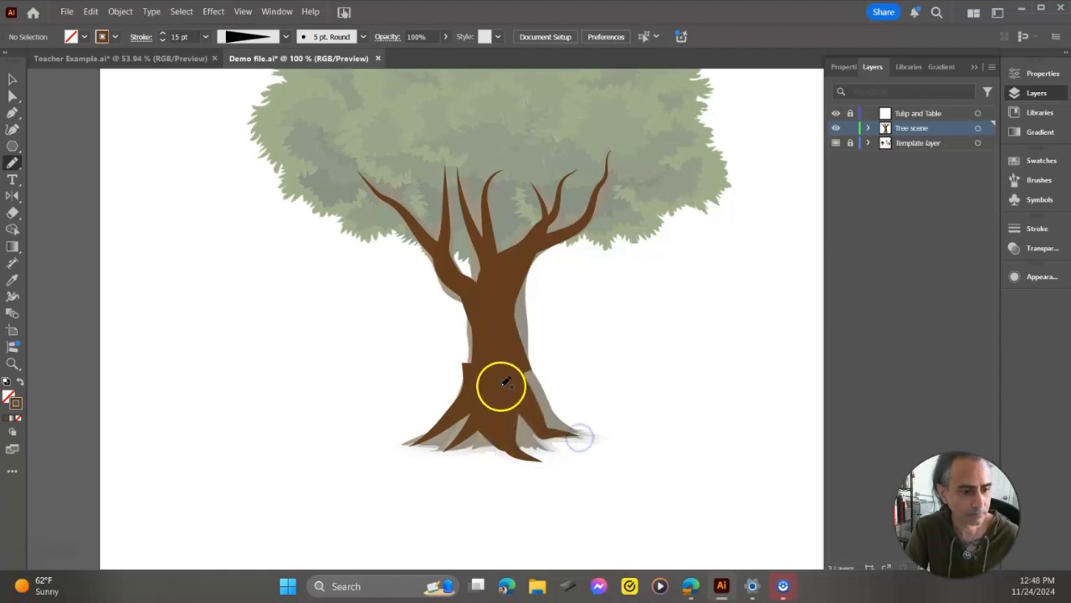
{"action": "left_click_drag", "start_coordinate": [524, 375], "coordinate": [576, 432]}
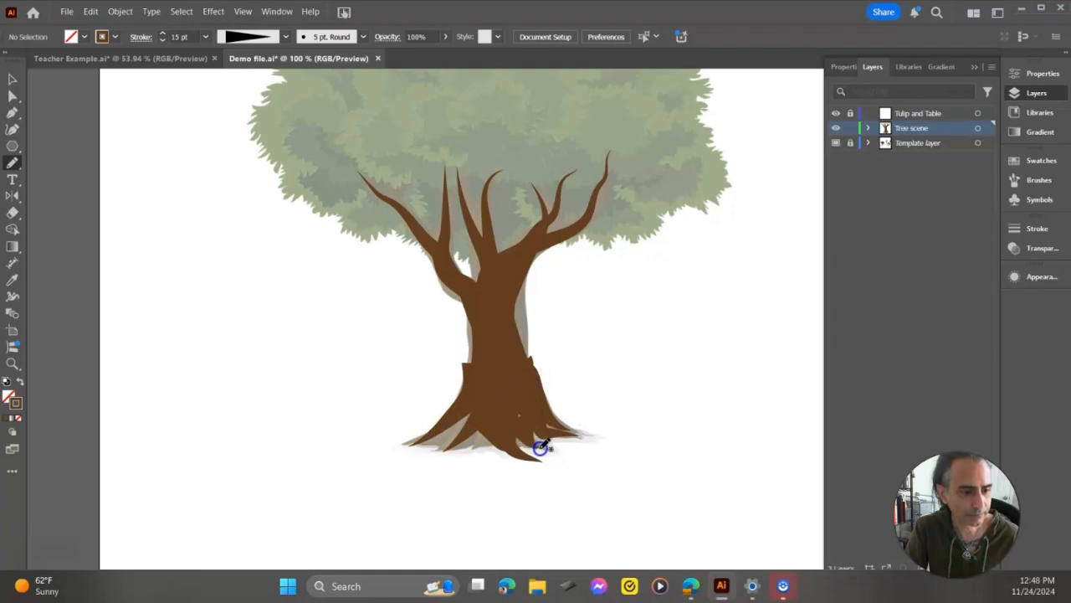
{"action": "mouse_move", "coordinate": [478, 397]}
{"action": "left_mouse_down"}
{"action": "mouse_move", "coordinate": [437, 438]}
{"action": "mouse_move", "coordinate": [483, 424]}
{"action": "mouse_move", "coordinate": [475, 459]}
{"action": "left_mouse_up"}
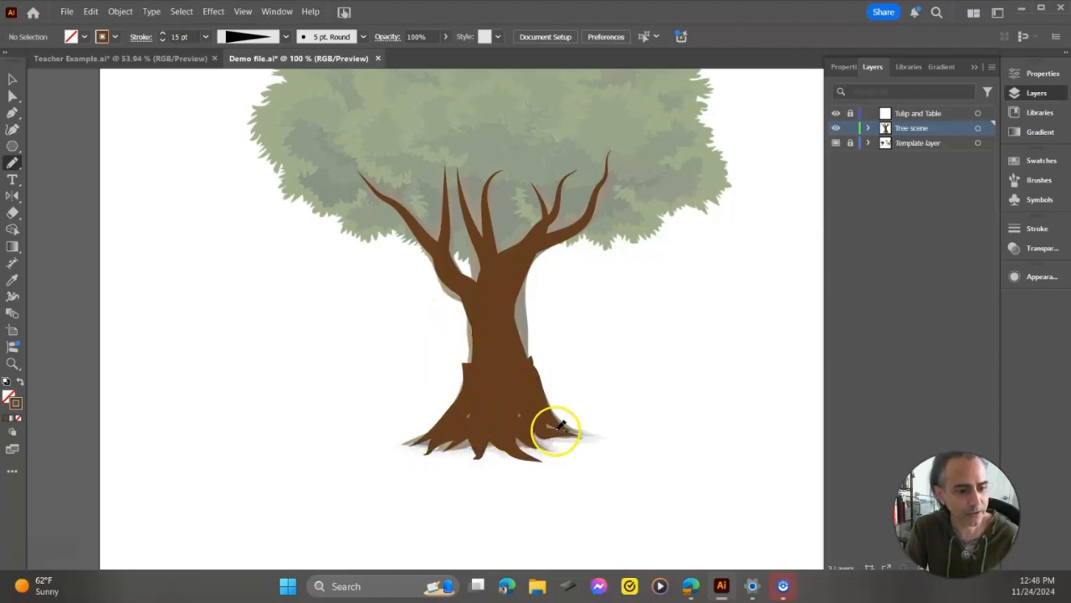
{"action": "mouse_move", "coordinate": [488, 340]}
{"action": "left_mouse_down"}
{"action": "mouse_move", "coordinate": [517, 346]}
{"action": "mouse_move", "coordinate": [515, 299]}
{"action": "mouse_move", "coordinate": [520, 360]}
{"action": "left_mouse_up"}
{"action": "mouse_move", "coordinate": [520, 302]}
{"action": "left_mouse_down"}
{"action": "mouse_move", "coordinate": [468, 306]}
{"action": "mouse_move", "coordinate": [514, 335]}
{"action": "mouse_move", "coordinate": [518, 381]}
{"action": "left_mouse_up"}
{"action": "key", "text": "ctrl+z"}
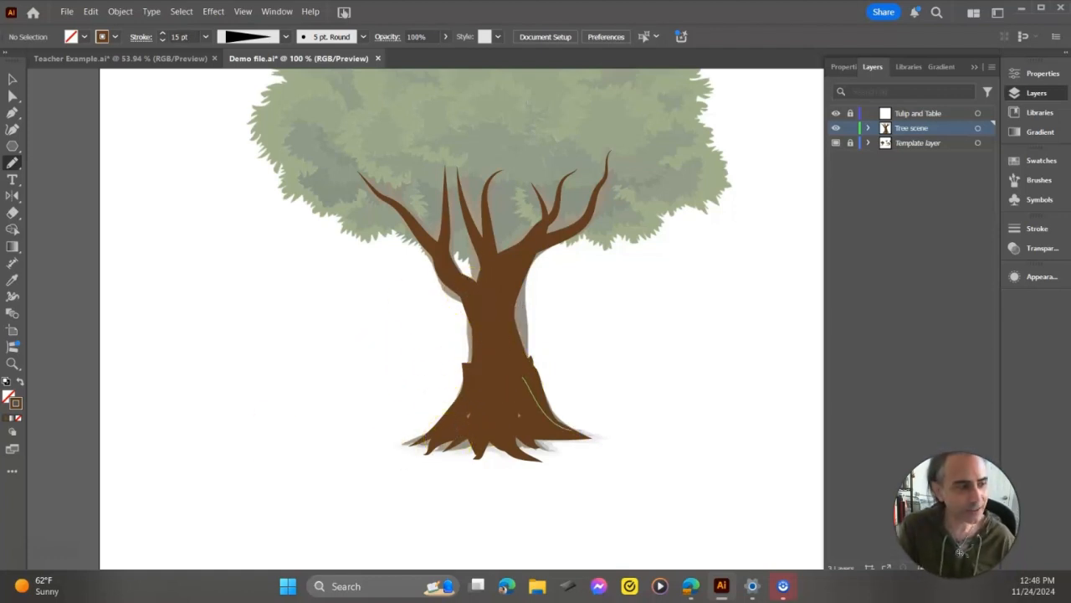
Step: Reposition the curved stroke of the far-right root and rotate it about 7° to follow the template's edge
{"action": "left_click", "coordinate": [12, 79]}
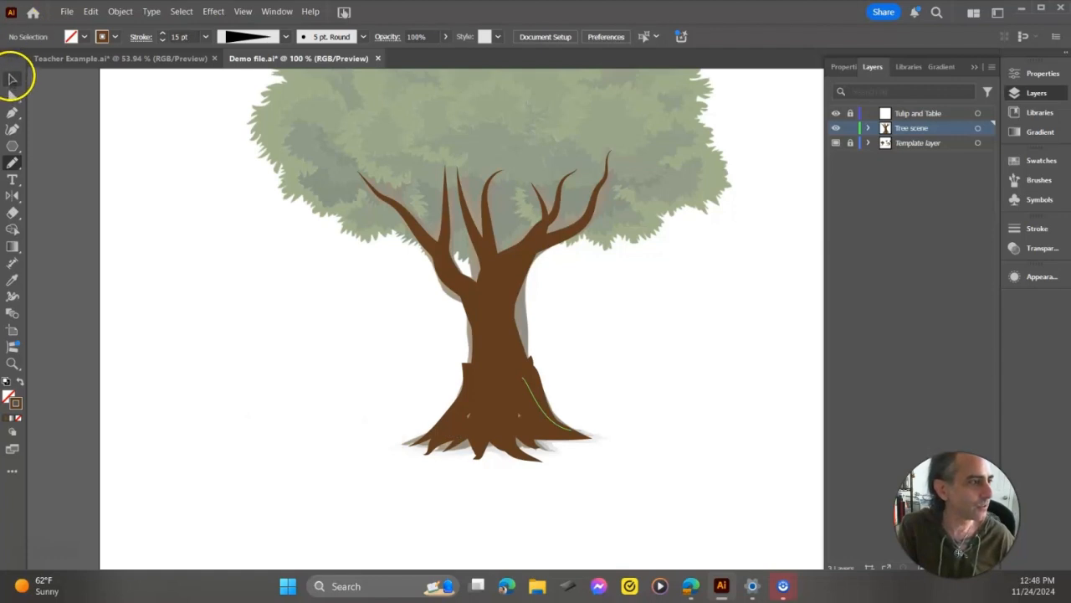
{"action": "left_click", "coordinate": [535, 401]}
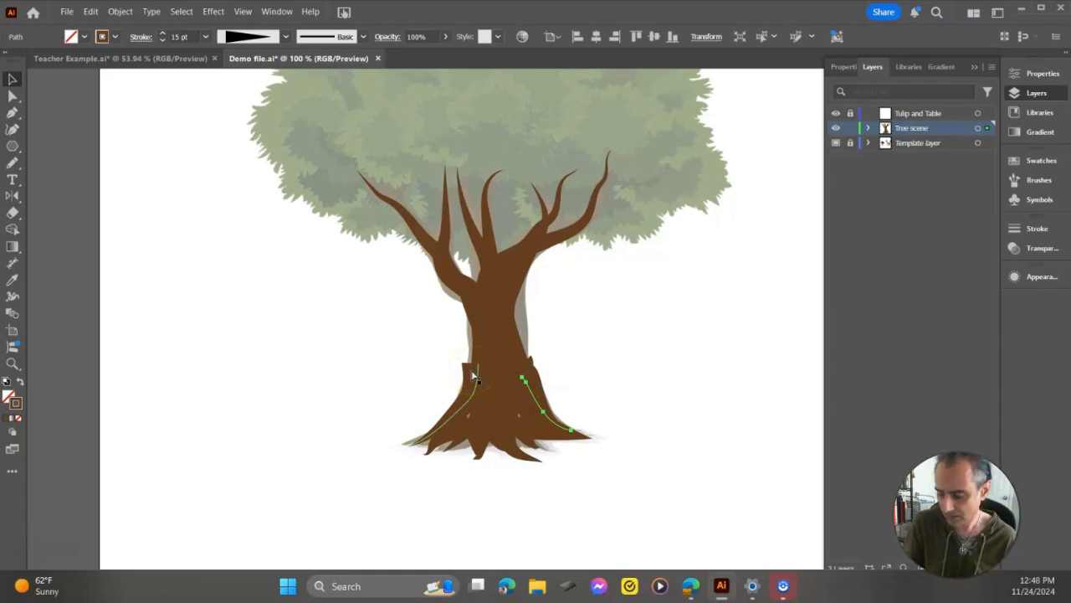
{"action": "key", "text": "ctrl+equal"}
{"action": "key", "text": "ctrl+equal"}
{"action": "key", "text": "ctrl+equal"}
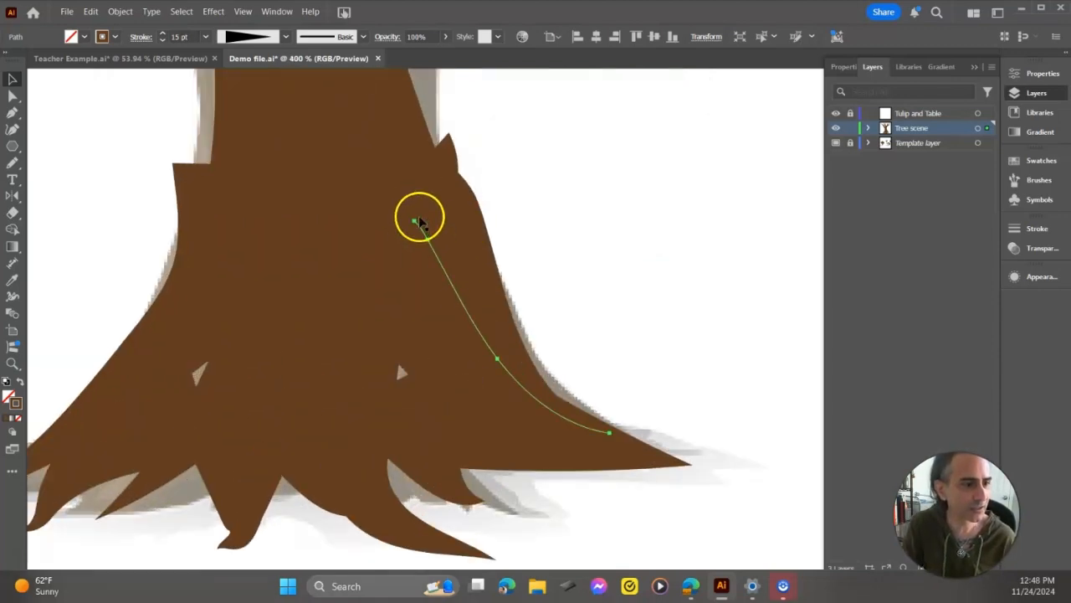
{"action": "left_click", "coordinate": [443, 265]}
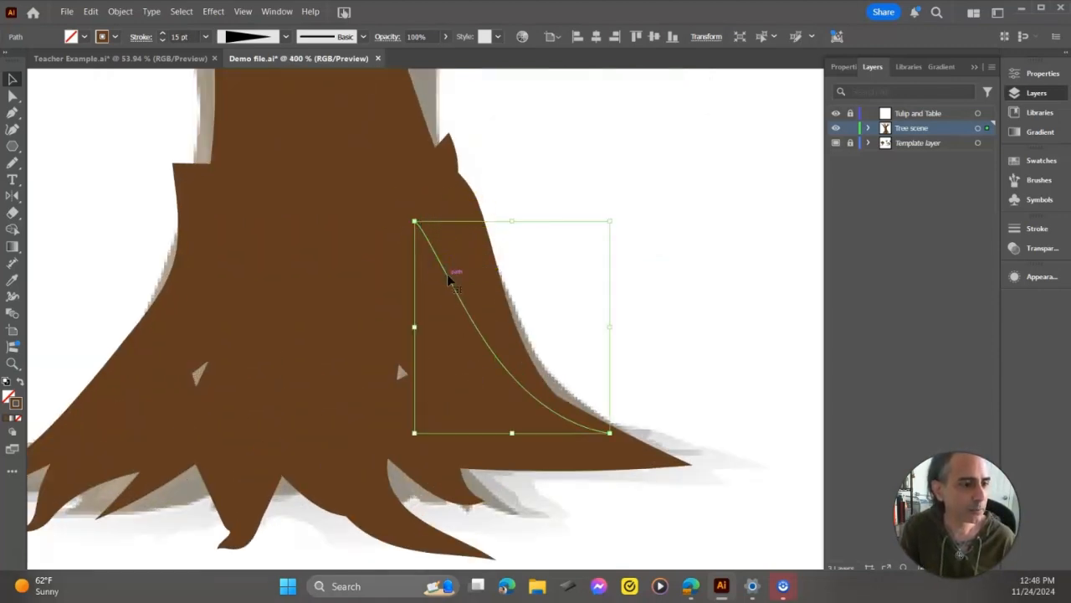
{"action": "left_click_drag", "start_coordinate": [447, 277], "coordinate": [436, 276]}
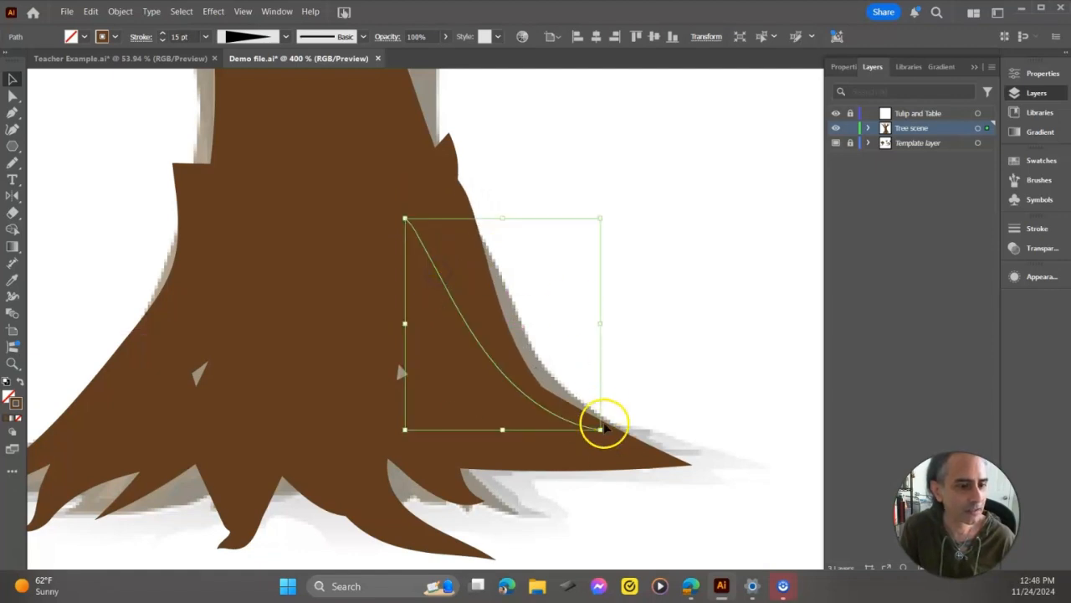
{"action": "left_click_drag", "start_coordinate": [612, 436], "coordinate": [626, 430]}
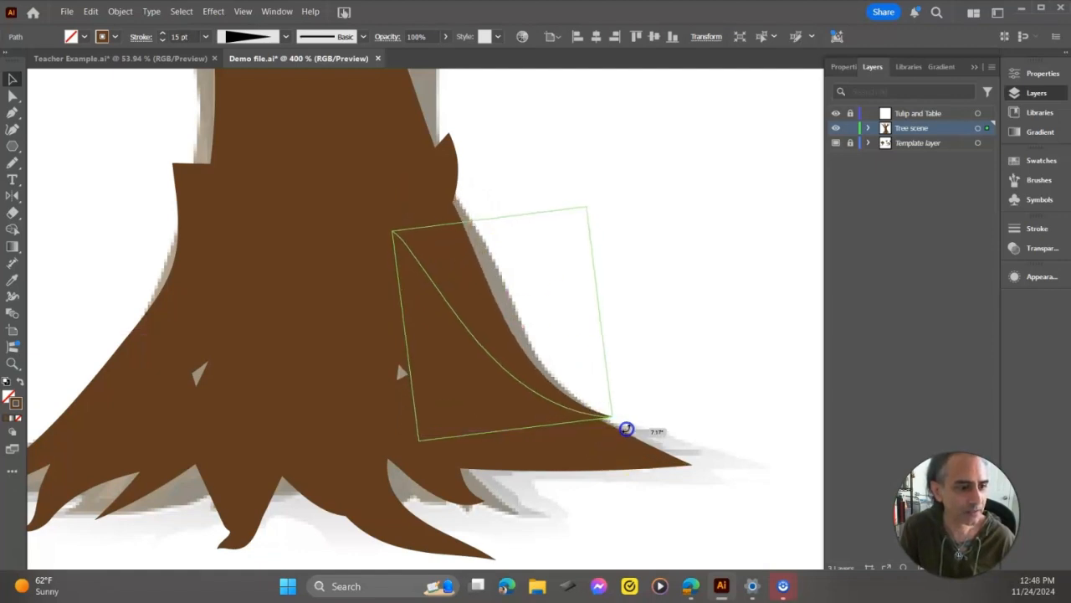
{"action": "mouse_move", "coordinate": [480, 350]}
{"action": "left_mouse_down"}
{"action": "mouse_move", "coordinate": [497, 347]}
{"action": "mouse_move", "coordinate": [496, 360]}
{"action": "left_mouse_up"}
Step: Move the short stroke sticking out of the trunk's right edge inward and delete it
{"action": "left_click_drag", "start_coordinate": [458, 286], "coordinate": [452, 154]}
{"action": "left_click_drag", "start_coordinate": [418, 210], "coordinate": [410, 242]}
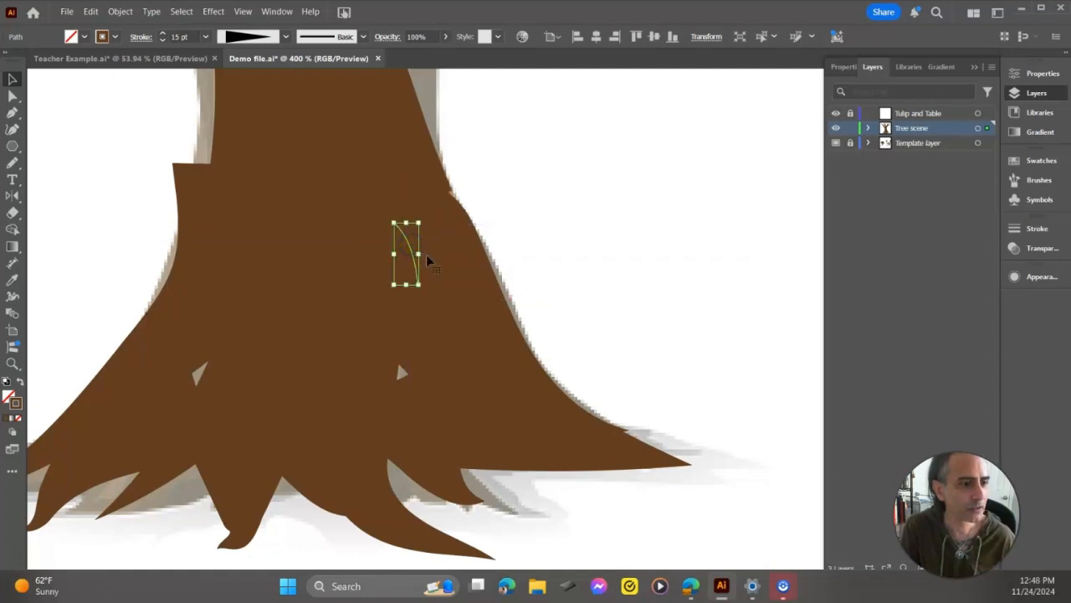
{"action": "left_click", "coordinate": [426, 258]}
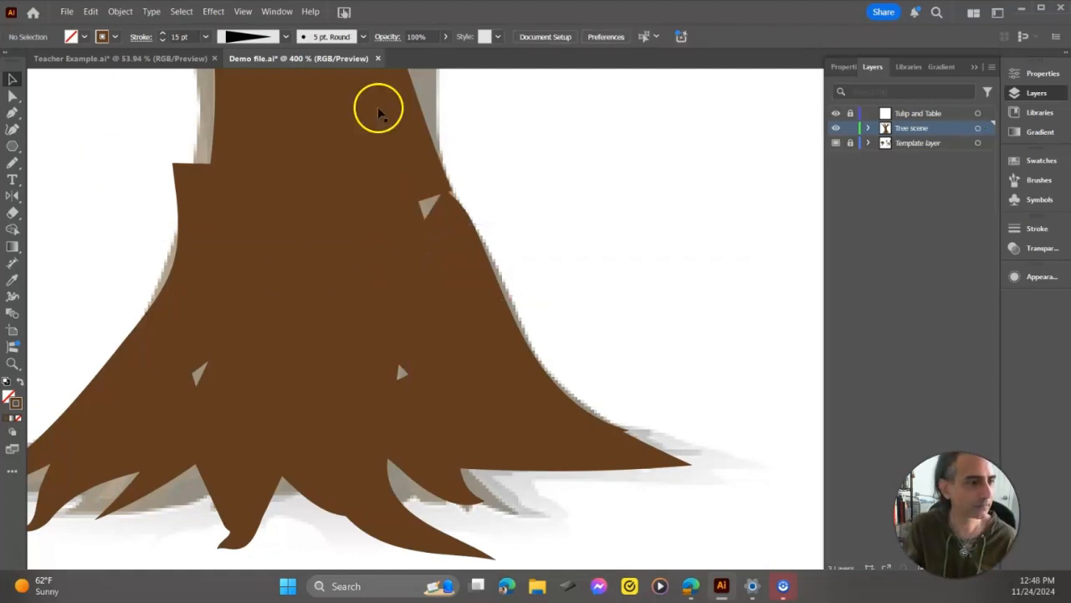
Step: Stretch the upper end of the far-right root's stroke up and into the trunk to cover the gap
{"action": "left_click", "coordinate": [444, 232]}
{"action": "left_click_drag", "start_coordinate": [409, 245], "coordinate": [390, 216]}
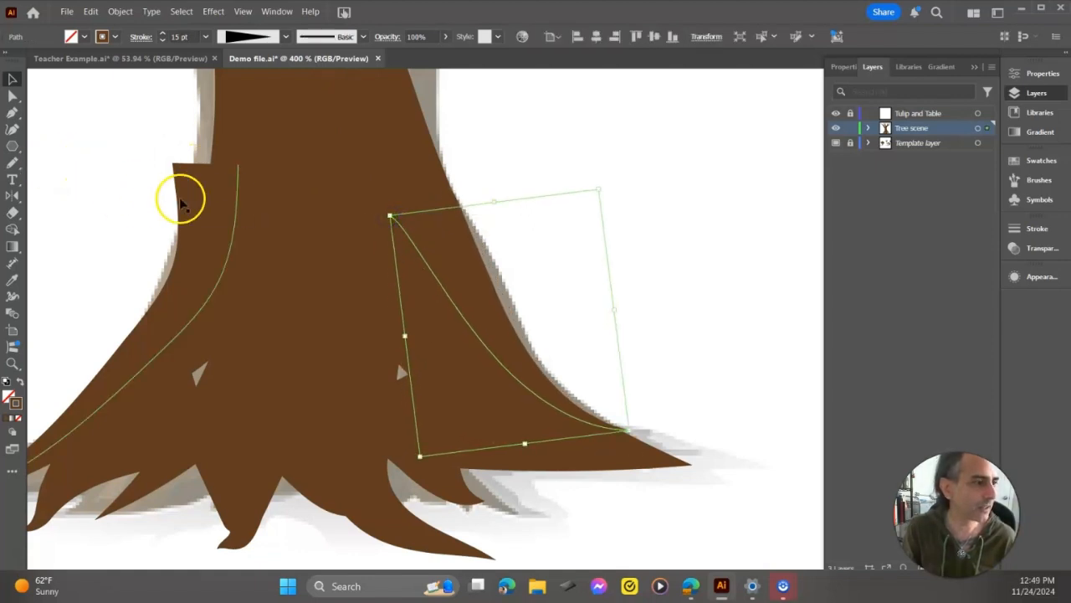
Step: Move the top anchor point of the far-left root's stroke up and into the trunk to remove the step in the edge
{"action": "left_click", "coordinate": [237, 171]}
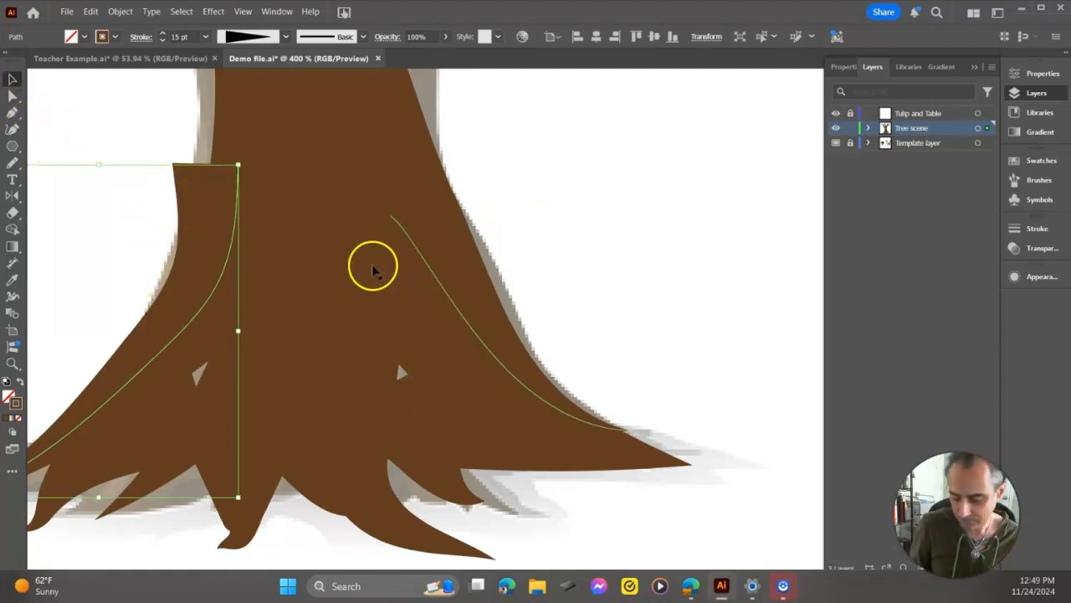
{"action": "left_click_drag", "start_coordinate": [206, 307], "coordinate": [390, 294]}
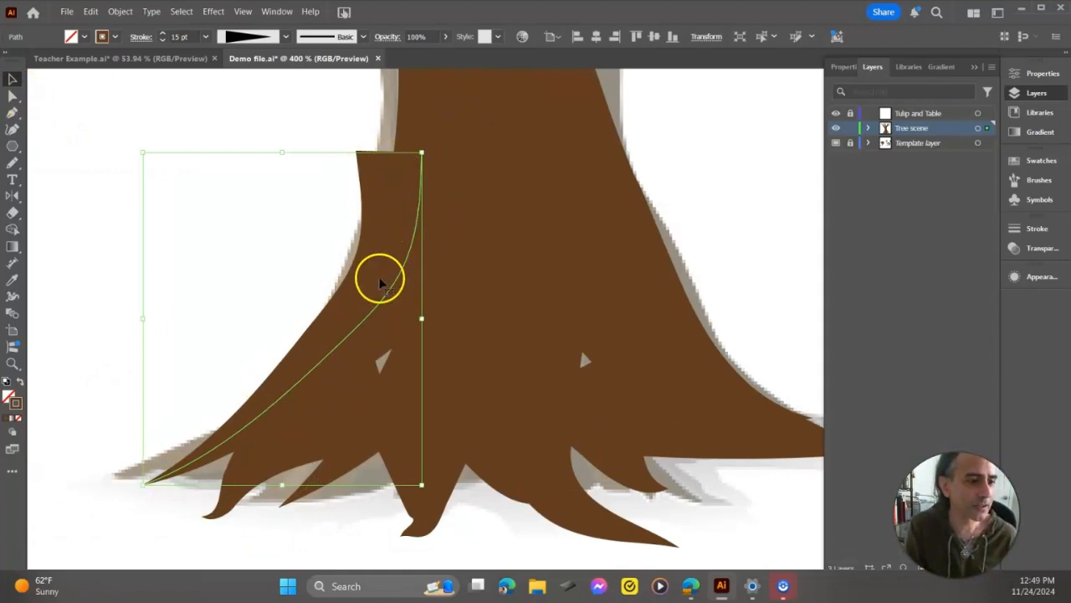
{"action": "left_click", "coordinate": [13, 96]}
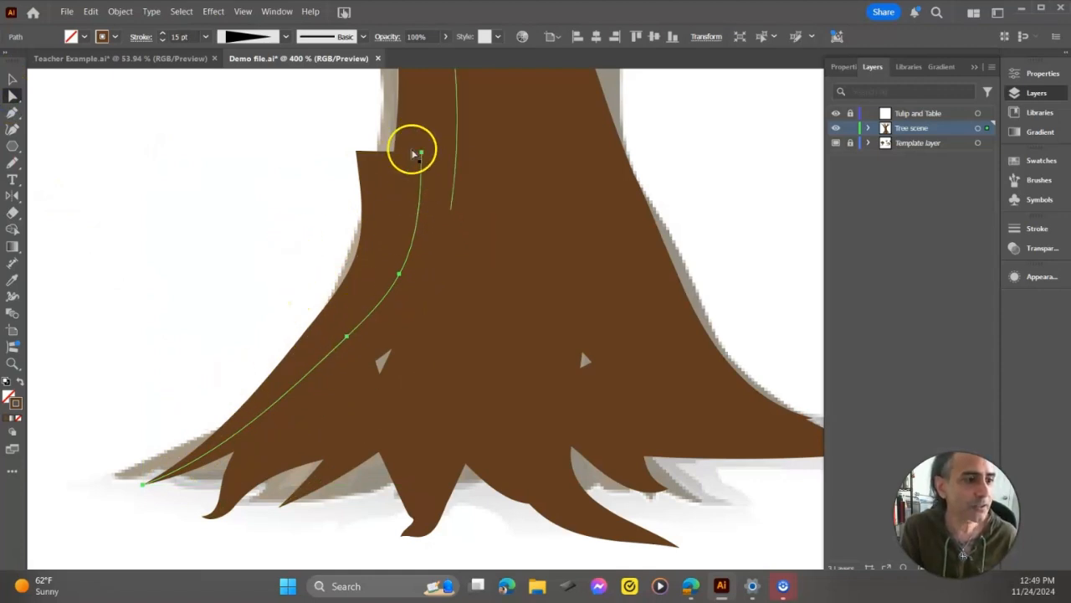
{"action": "left_click", "coordinate": [423, 153]}
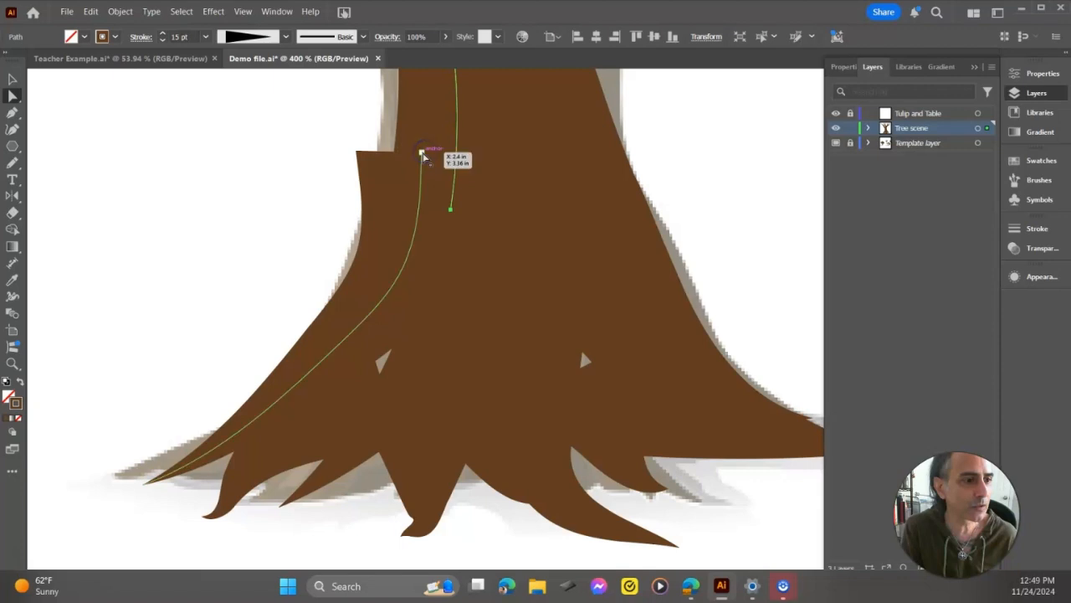
{"action": "left_click", "coordinate": [423, 154]}
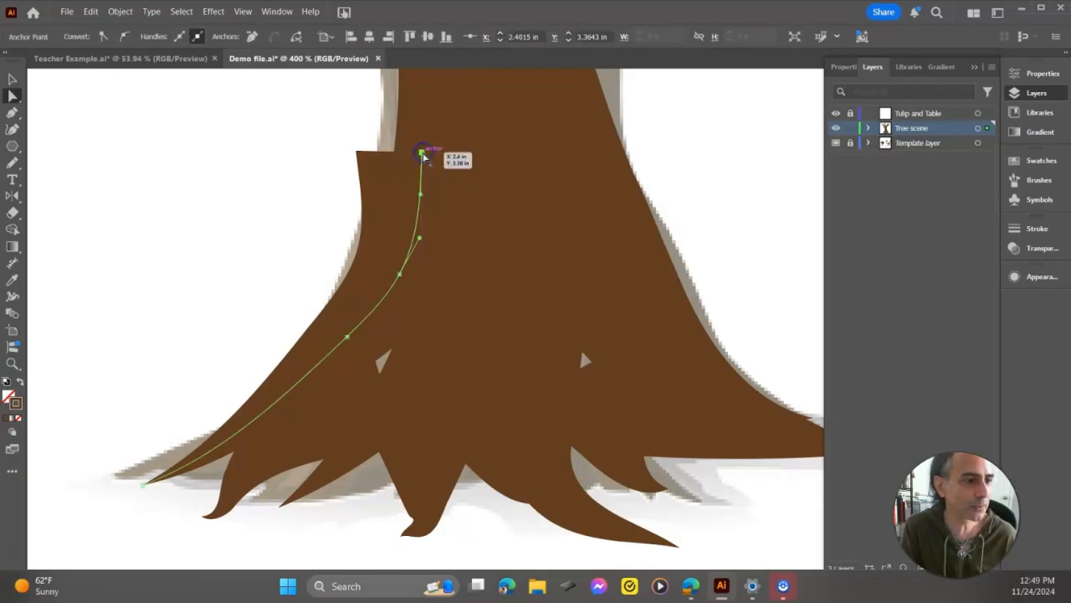
{"action": "left_click_drag", "start_coordinate": [423, 155], "coordinate": [460, 103]}
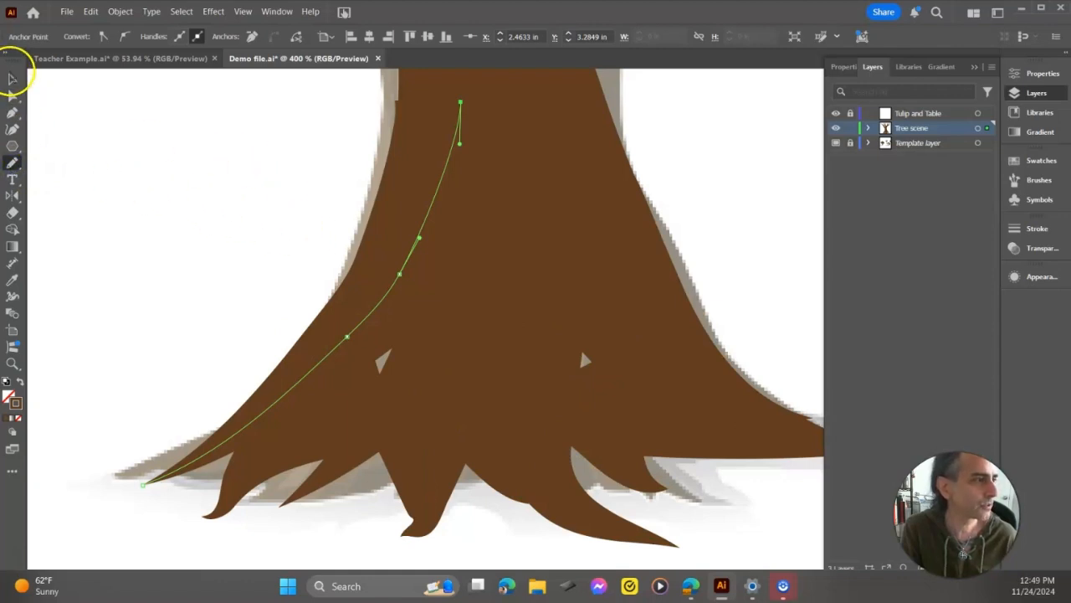
{"action": "left_click", "coordinate": [14, 78]}
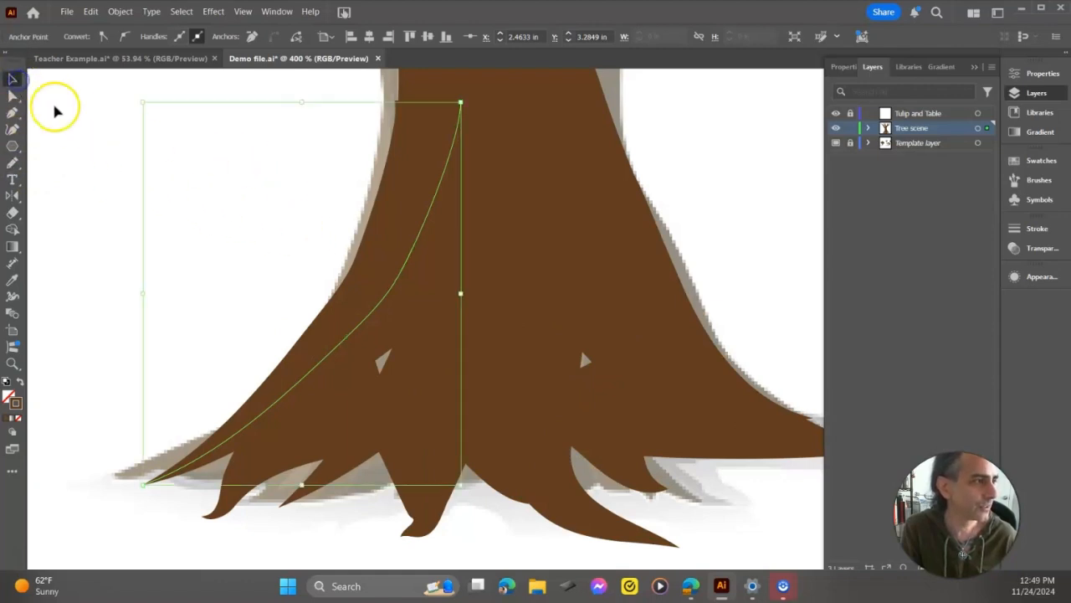
{"action": "left_click", "coordinate": [56, 109]}
Step: Cover the two small gaps inside the trunk's base with tapered brown Pencil strokes
{"action": "left_click", "coordinate": [14, 164]}
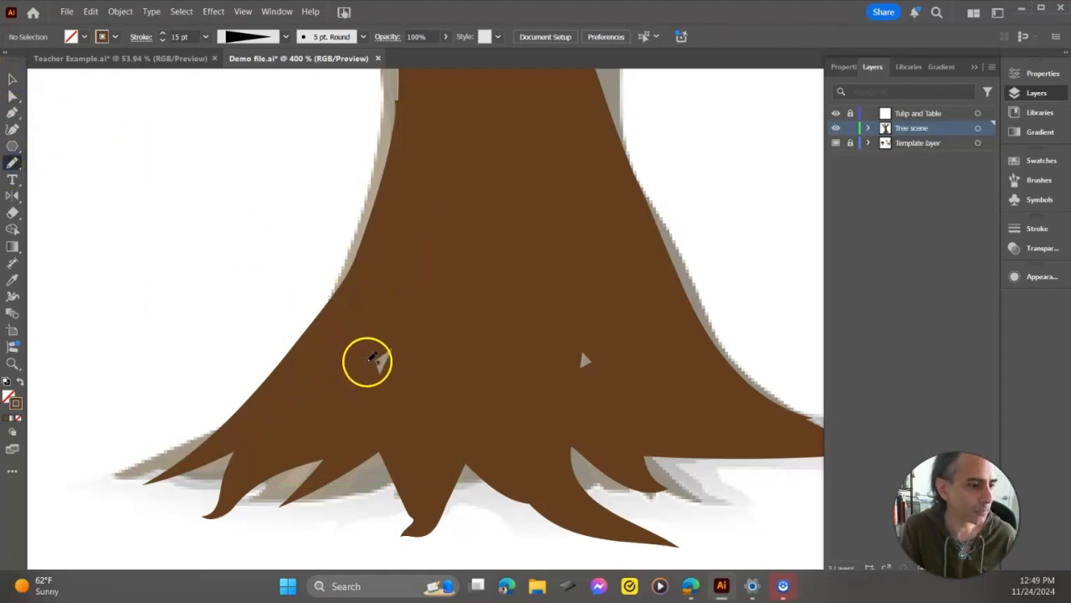
{"action": "left_click", "coordinate": [602, 373]}
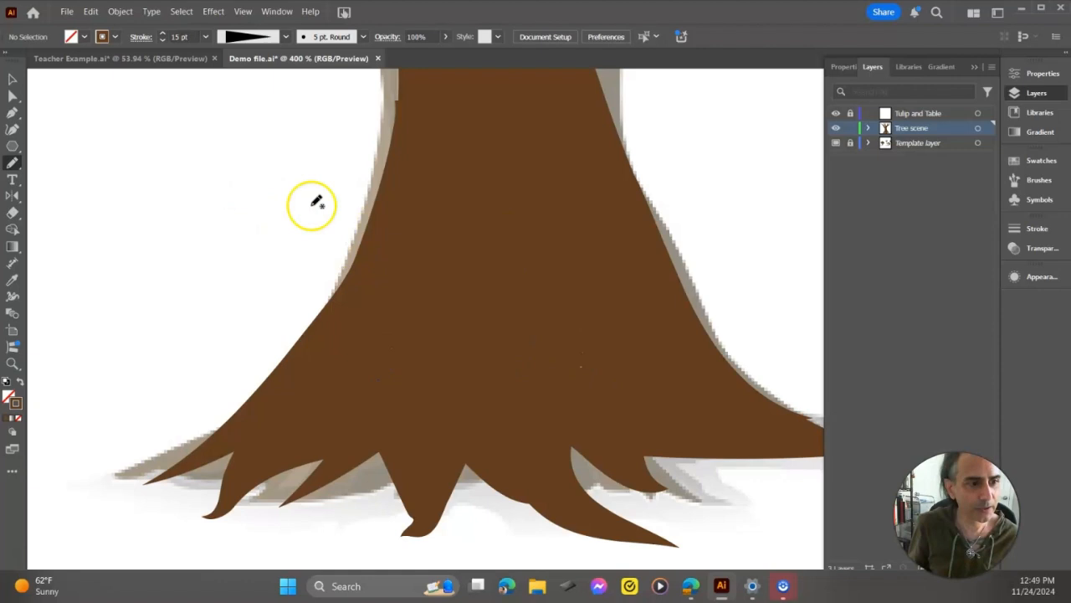
{"action": "key", "text": "ctrl+minus"}
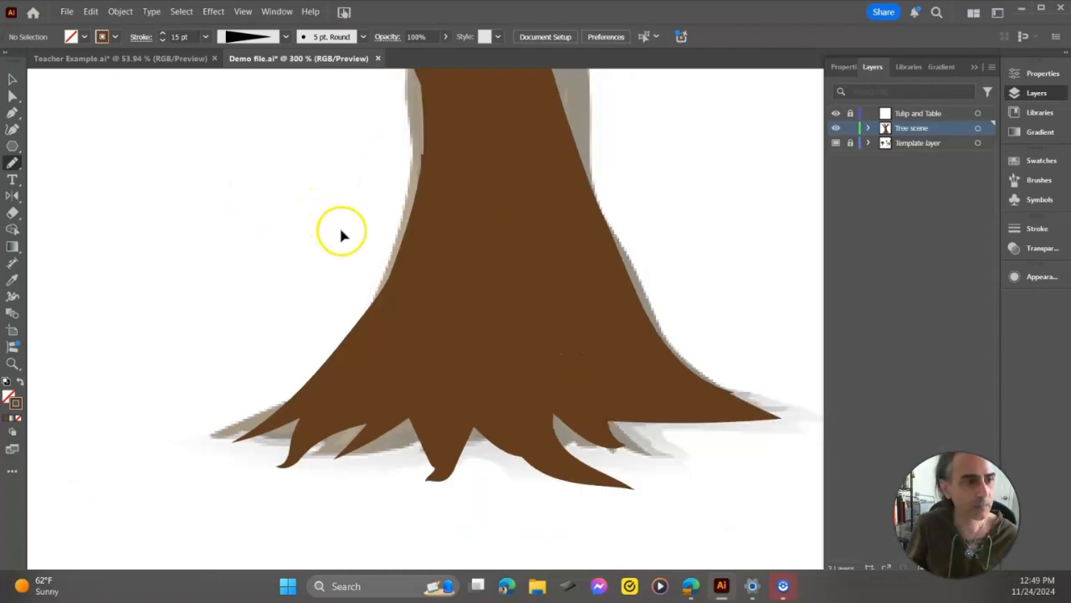
{"action": "key", "text": "ctrl+minus"}
{"action": "key", "text": "ctrl+minus"}
{"action": "key", "text": "ctrl+minus"}
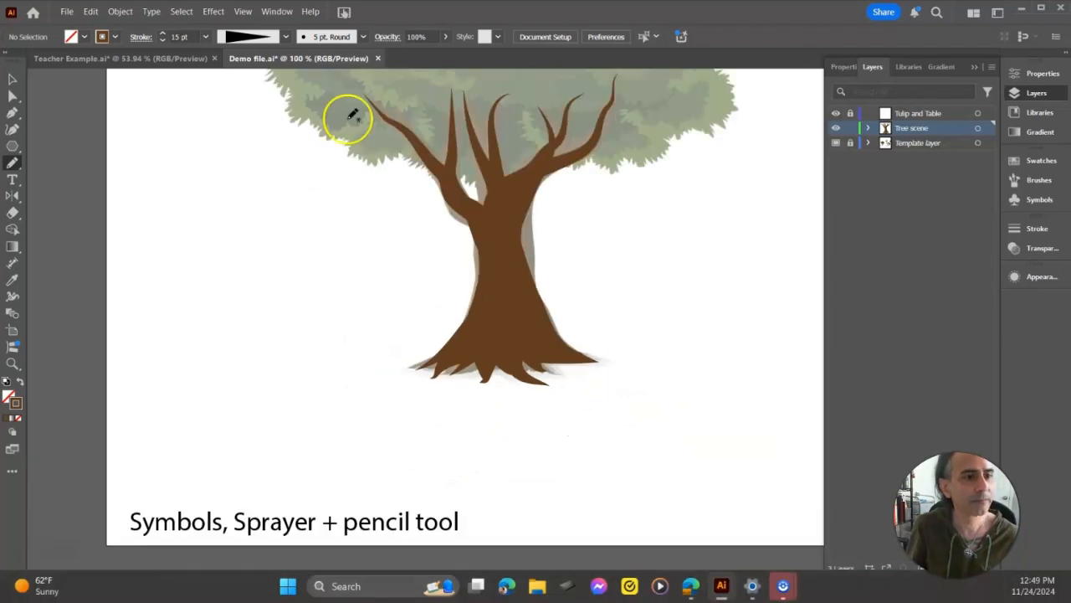
{"action": "left_click_drag", "start_coordinate": [345, 246], "coordinate": [298, 321]}
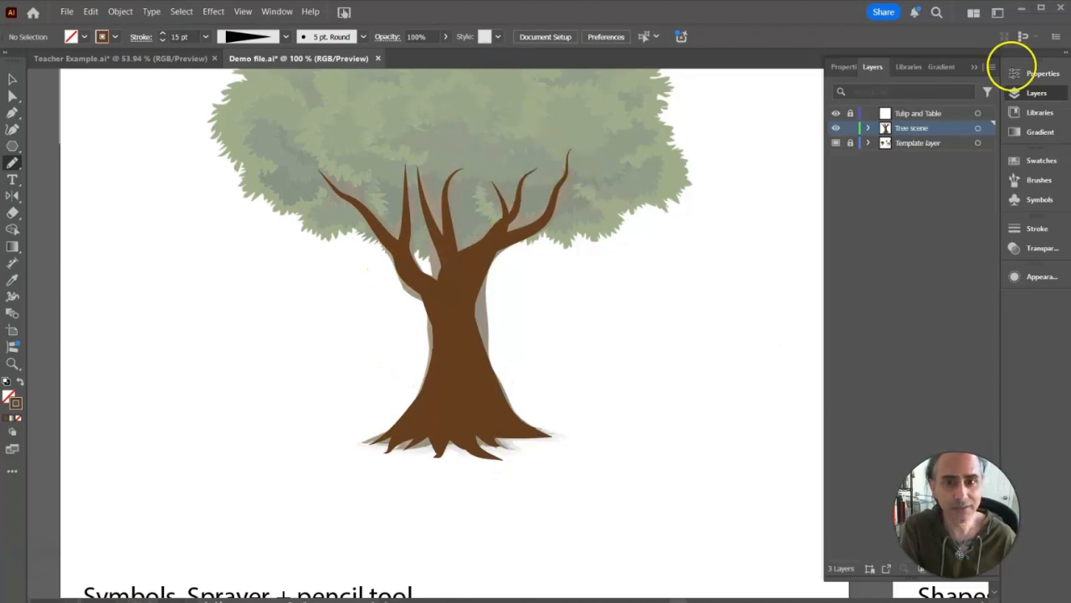
Step: Open the Nature symbol library, place it beside the tree and enlarge it to show all its symbols
{"action": "left_click", "coordinate": [1015, 199]}
{"action": "left_click", "coordinate": [1014, 200]}
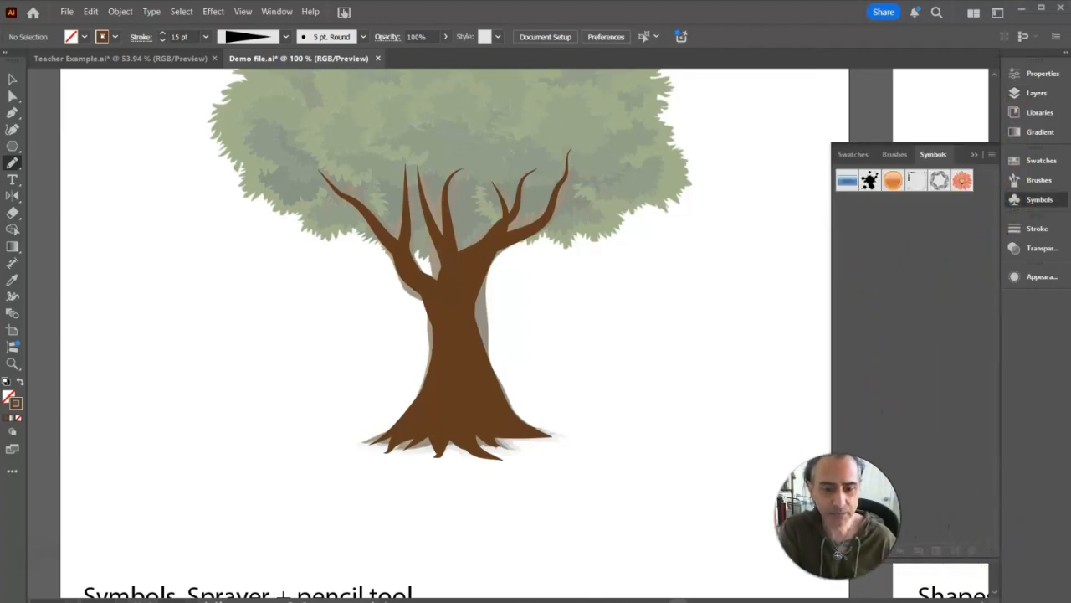
{"action": "left_click", "coordinate": [843, 550]}
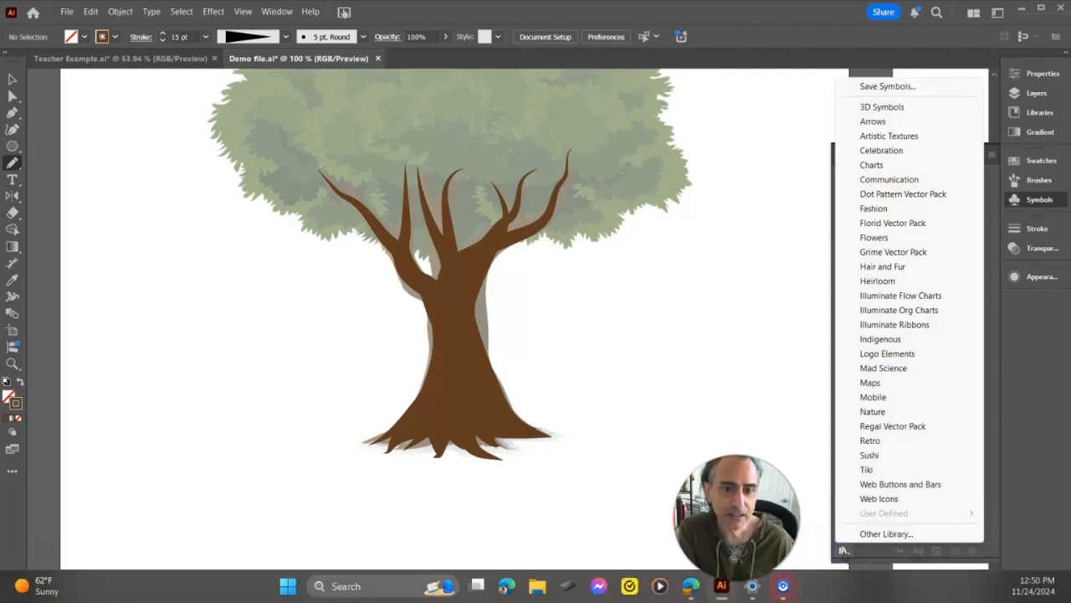
{"action": "left_click", "coordinate": [873, 412]}
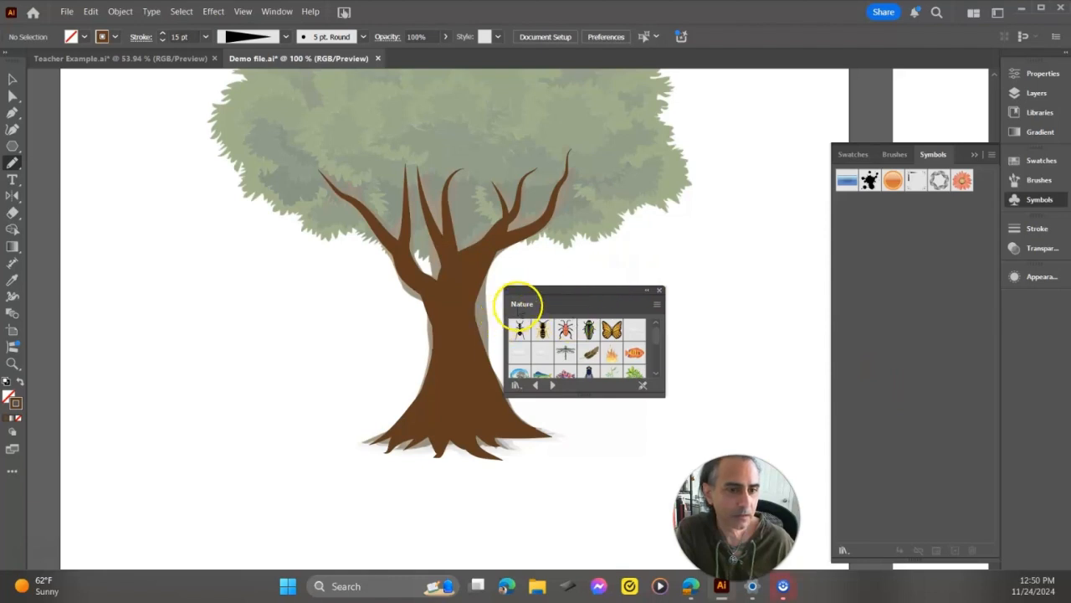
{"action": "left_click_drag", "start_coordinate": [530, 289], "coordinate": [708, 184]}
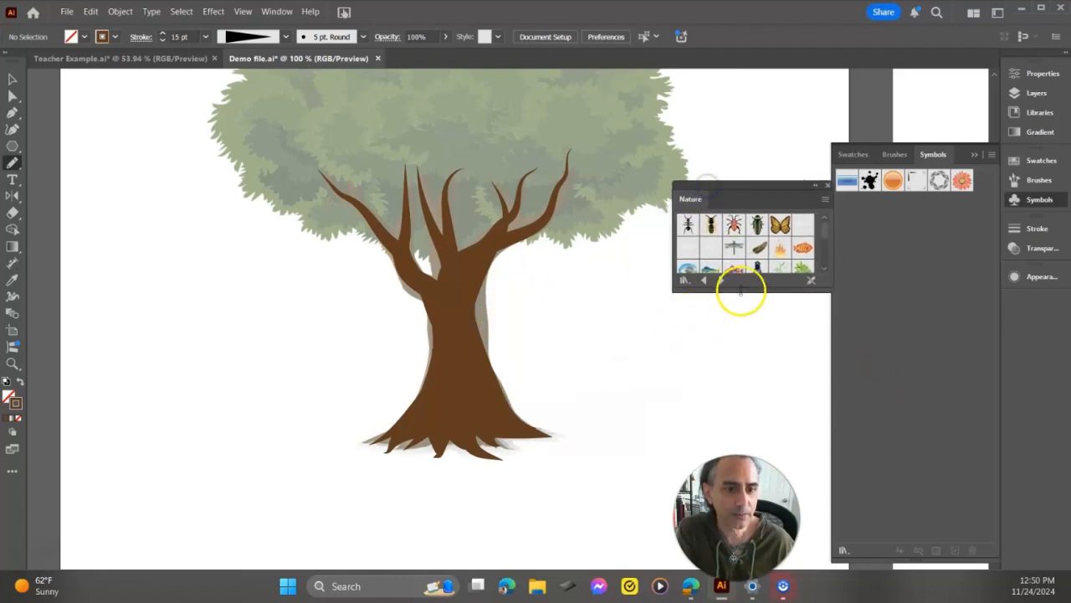
{"action": "left_click_drag", "start_coordinate": [741, 290], "coordinate": [759, 435]}
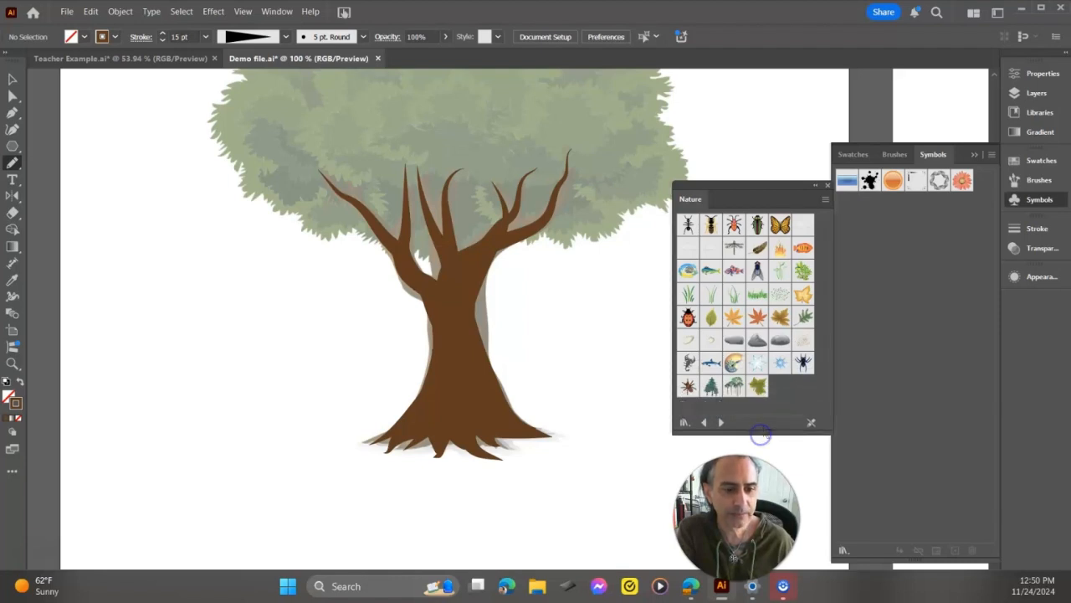
Step: Add the Oak Leaf symbol to the document's symbols and close the Nature library
{"action": "left_click", "coordinate": [802, 318]}
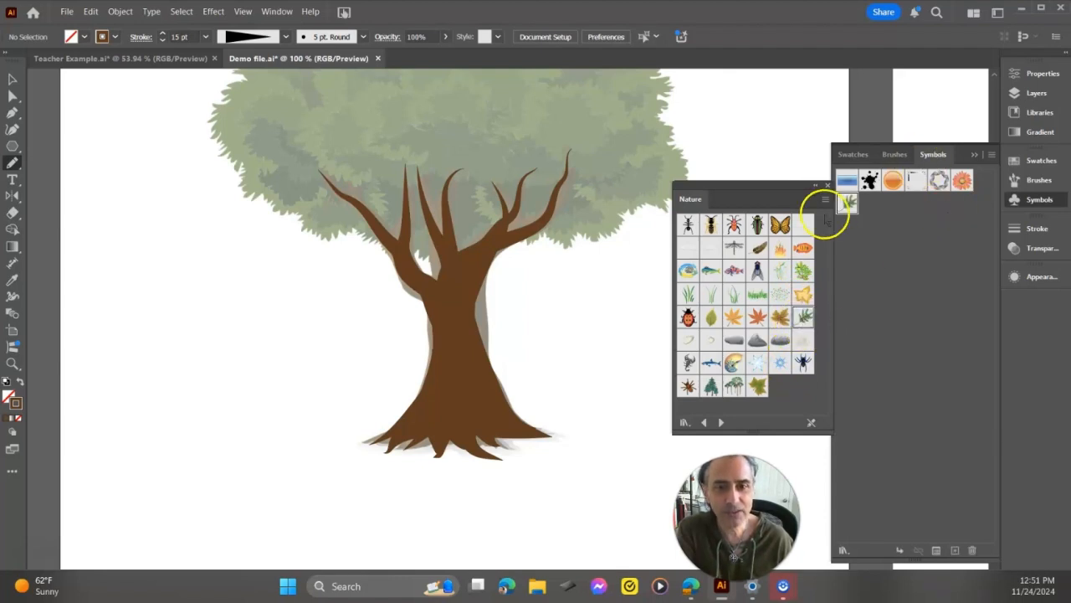
{"action": "double_click", "coordinate": [847, 198]}
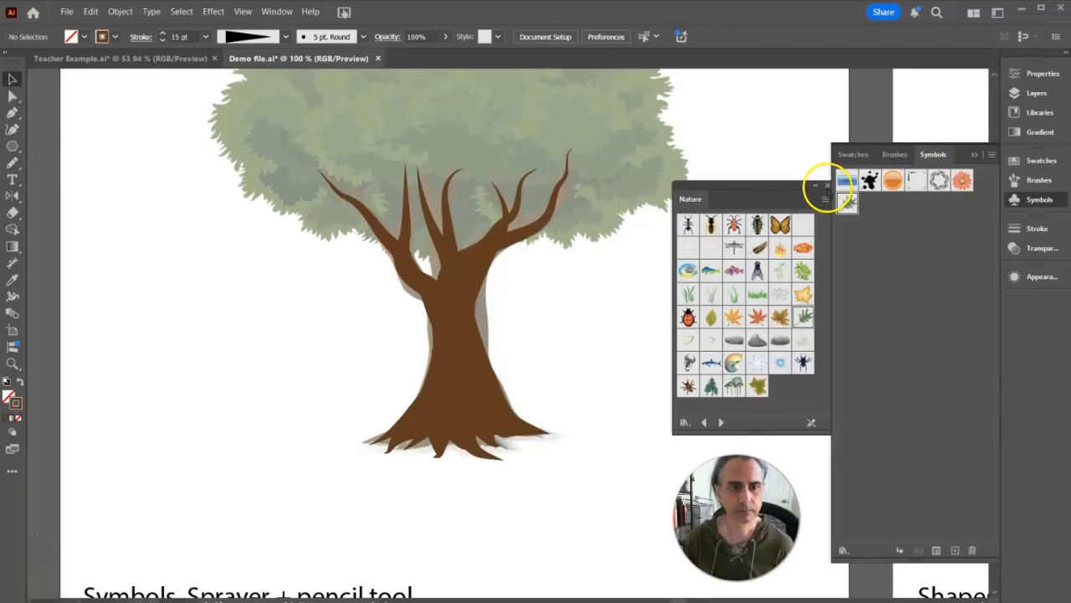
{"action": "left_click", "coordinate": [832, 177]}
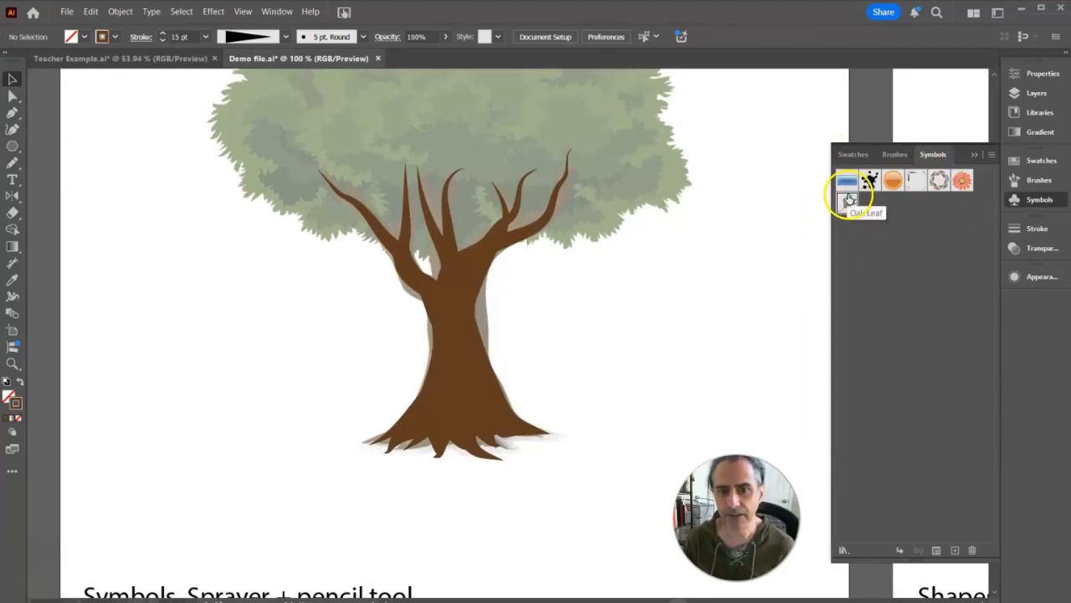
Step: Duplicate the Oak Leaf symbol twice
{"action": "left_click", "coordinate": [848, 205]}
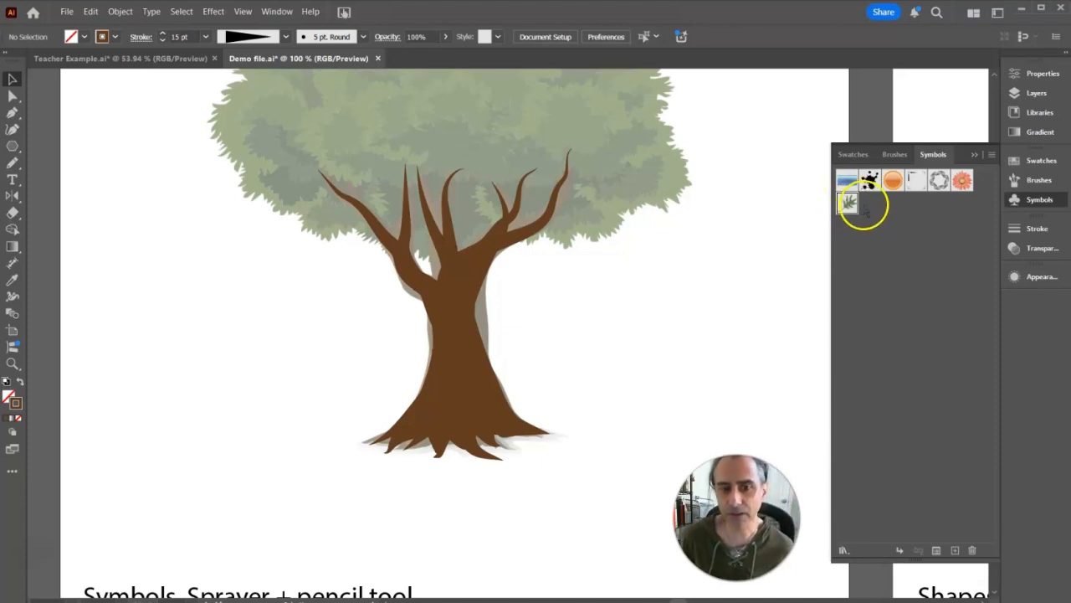
{"action": "left_click", "coordinate": [990, 155]}
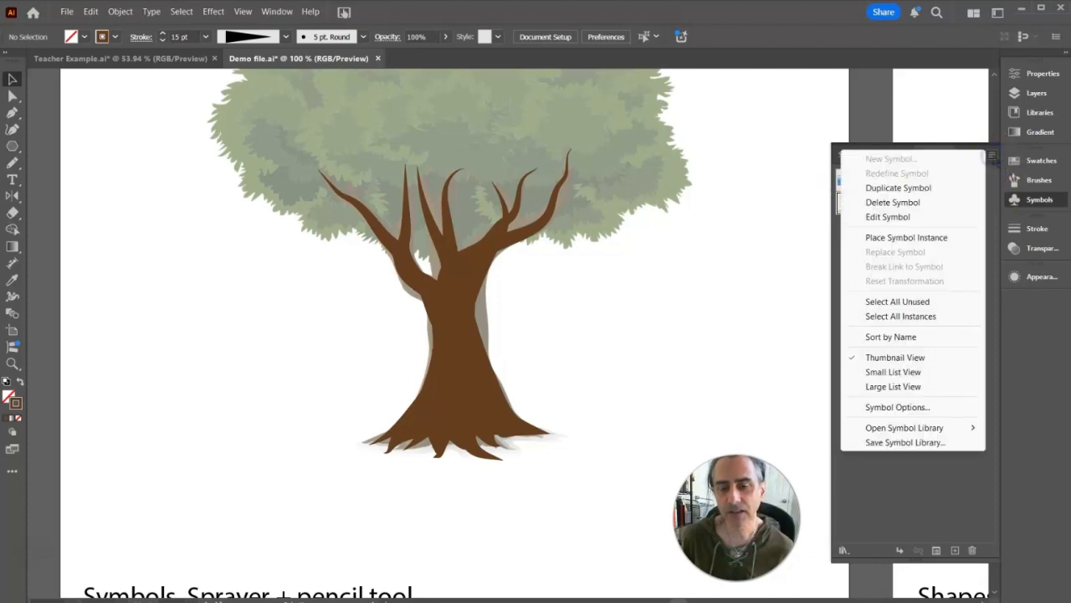
{"action": "left_click", "coordinate": [898, 187]}
{"action": "left_click", "coordinate": [991, 154]}
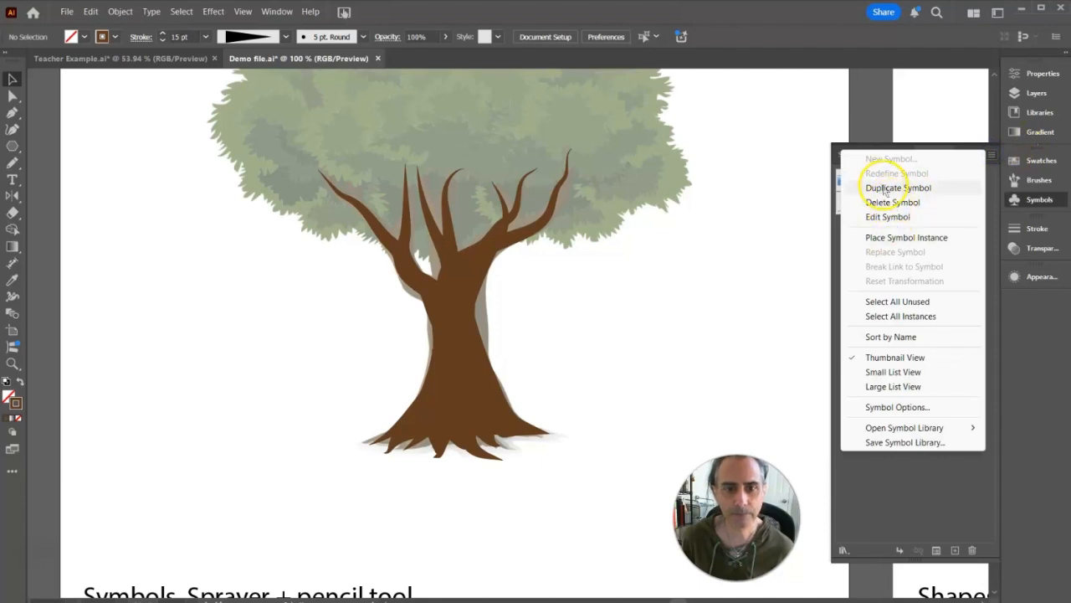
{"action": "left_click", "coordinate": [885, 188]}
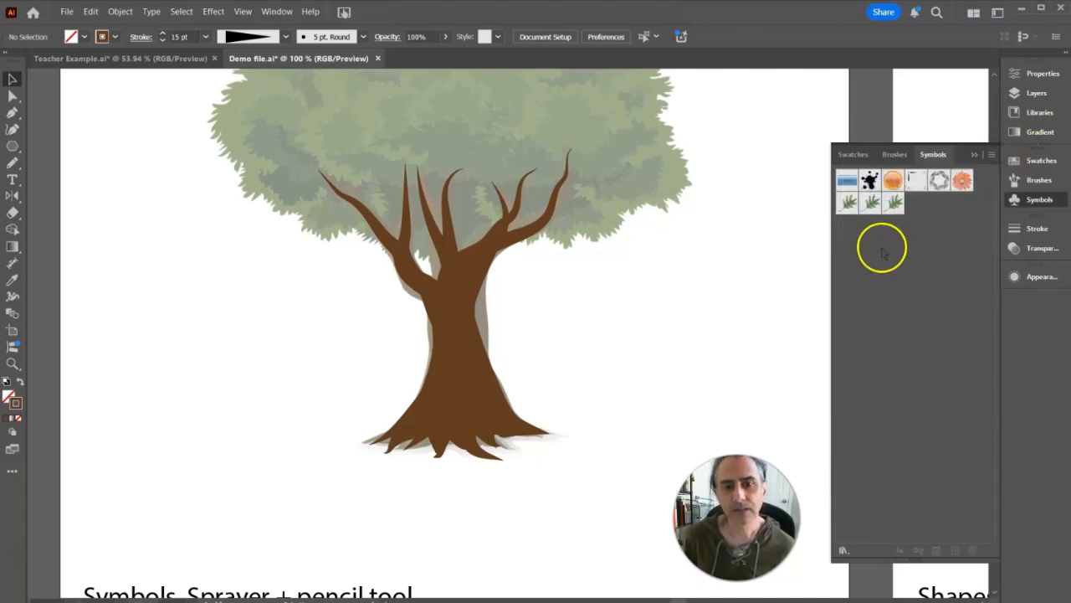
Step: Edit the original Oak Leaf symbol, recolor its whole leaf artwork to lighter greens and exit symbol editing
{"action": "left_click", "coordinate": [849, 204]}
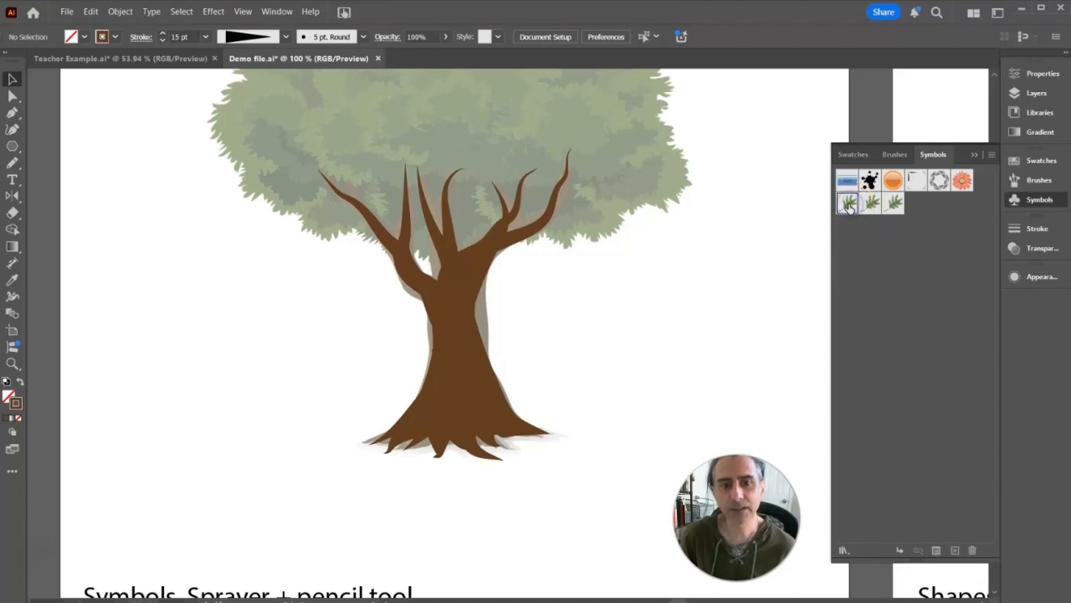
{"action": "double_click", "coordinate": [849, 204]}
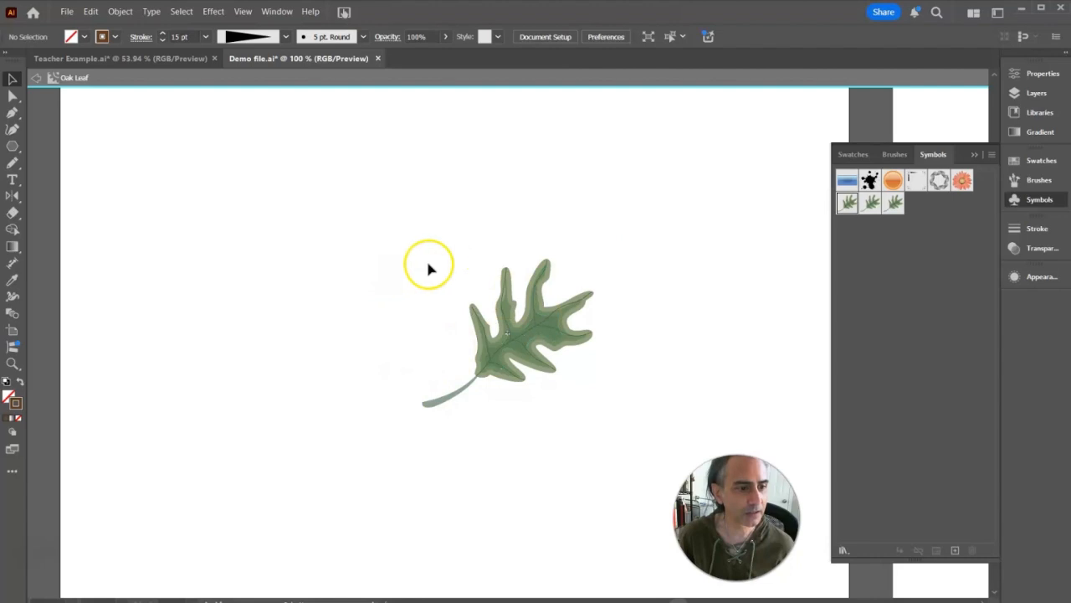
{"action": "left_click", "coordinate": [463, 290]}
{"action": "left_click_drag", "start_coordinate": [464, 290], "coordinate": [614, 435]}
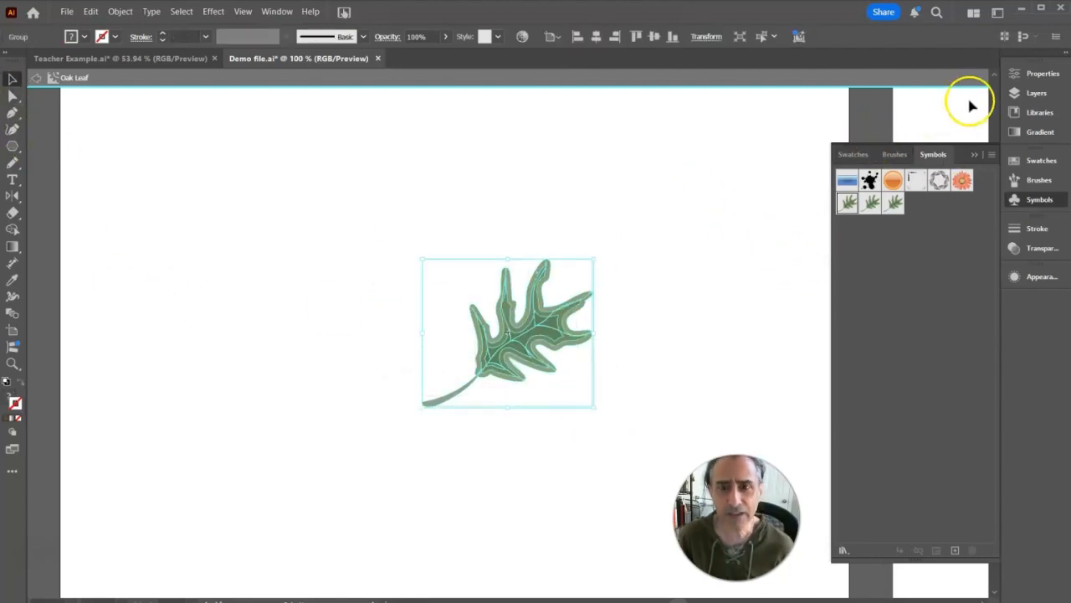
{"action": "left_click", "coordinate": [1029, 73]}
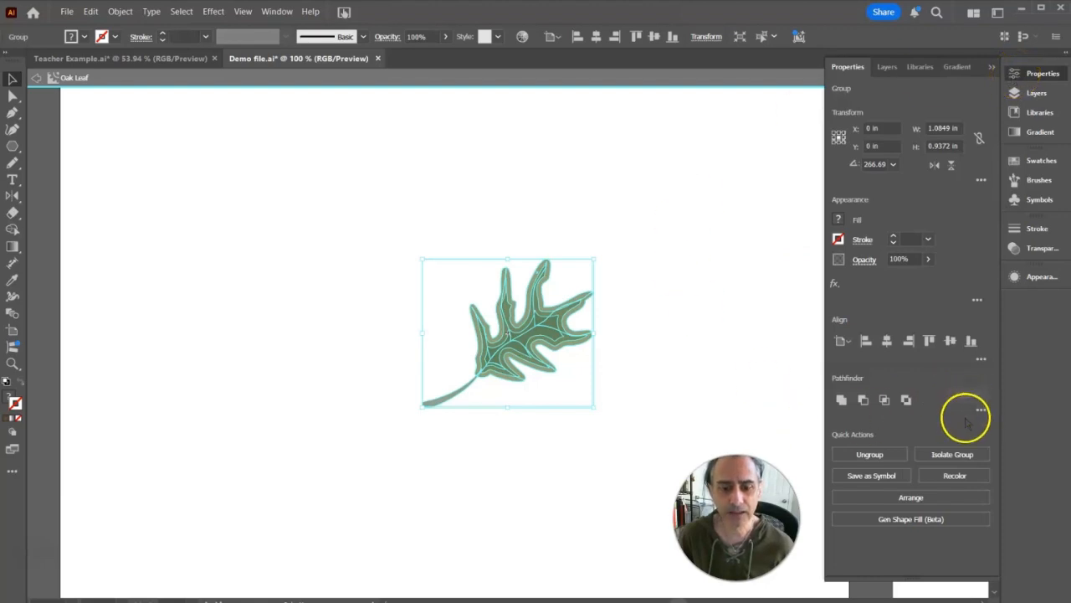
{"action": "left_click", "coordinate": [952, 477]}
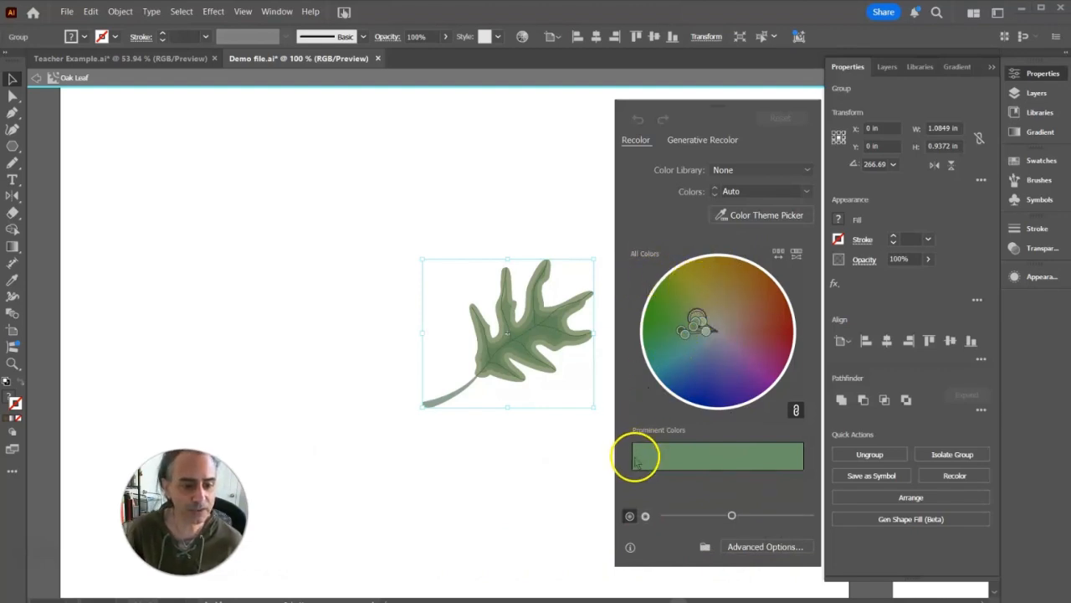
{"action": "left_click", "coordinate": [645, 516]}
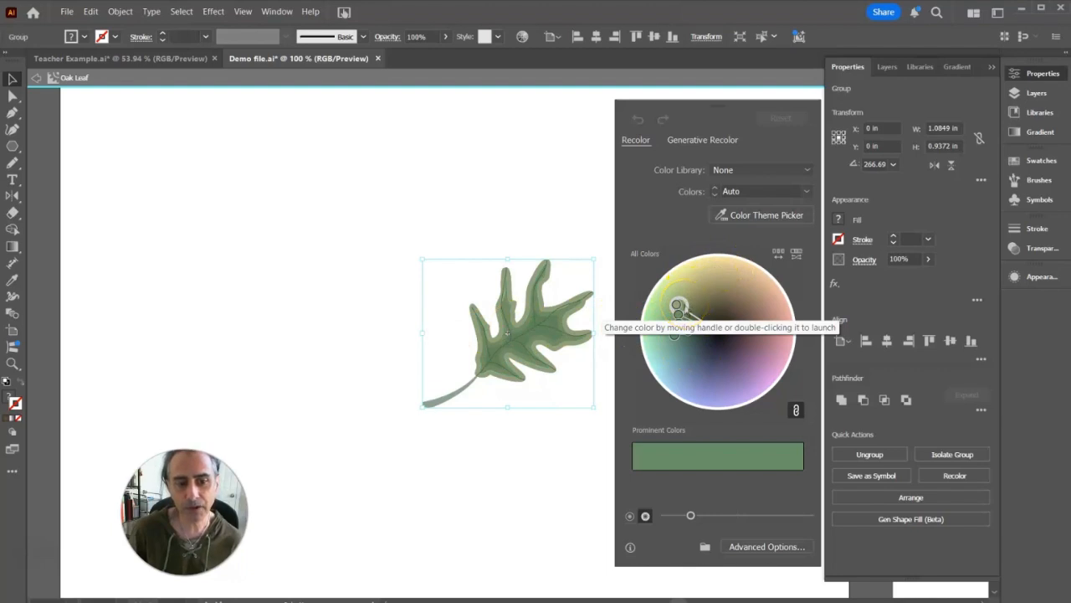
{"action": "left_click_drag", "start_coordinate": [678, 309], "coordinate": [665, 297]}
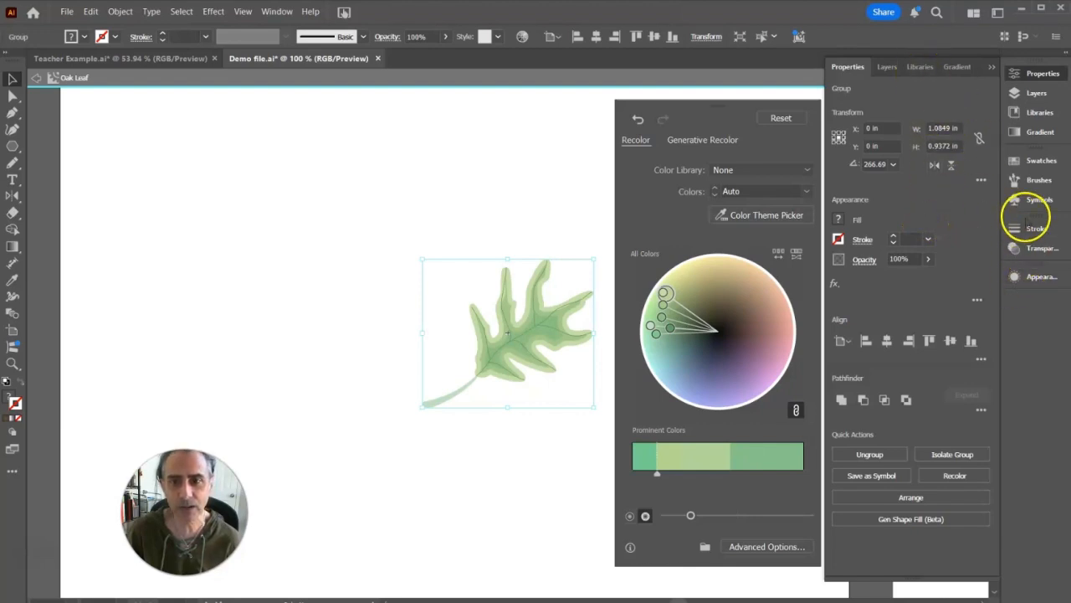
{"action": "left_click", "coordinate": [1015, 199]}
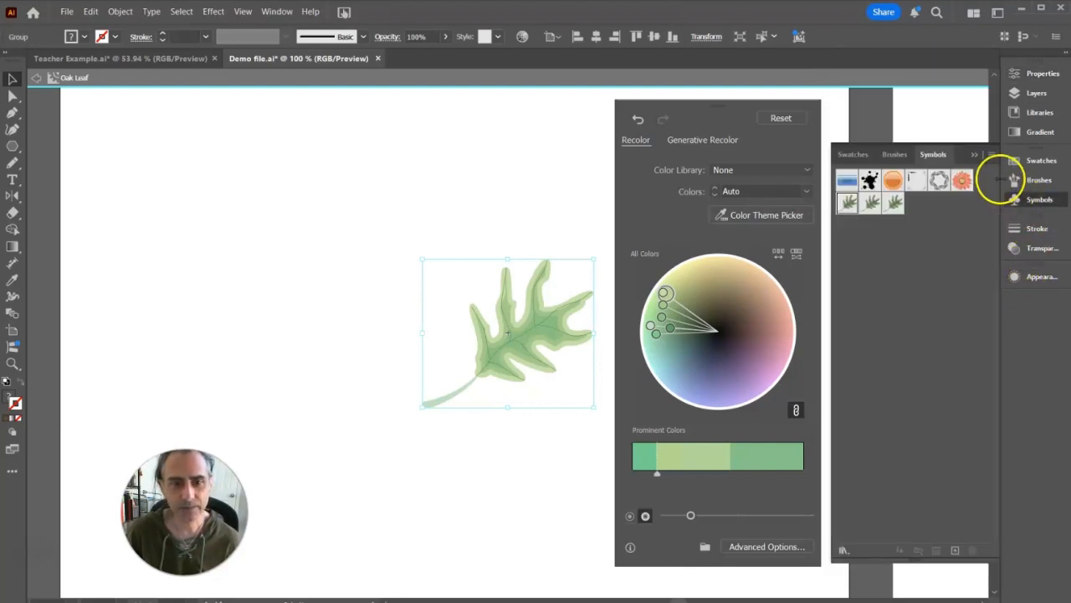
{"action": "left_click", "coordinate": [46, 146]}
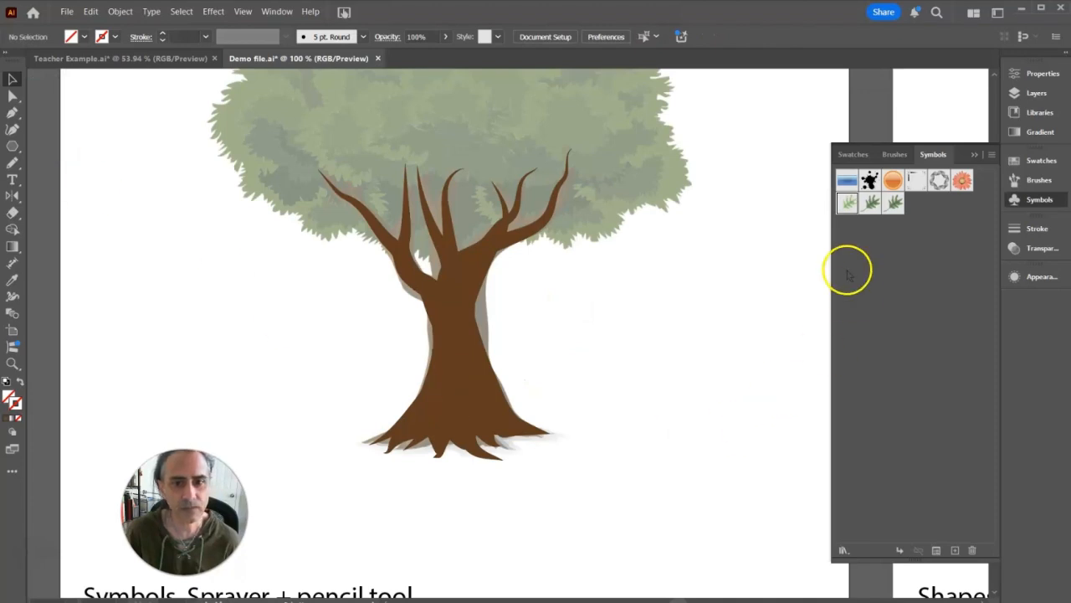
Step: Edit the Oak Leaf 3 symbol, recolor its whole leaf artwork to darker greens and exit symbol editing
{"action": "left_click", "coordinate": [895, 204]}
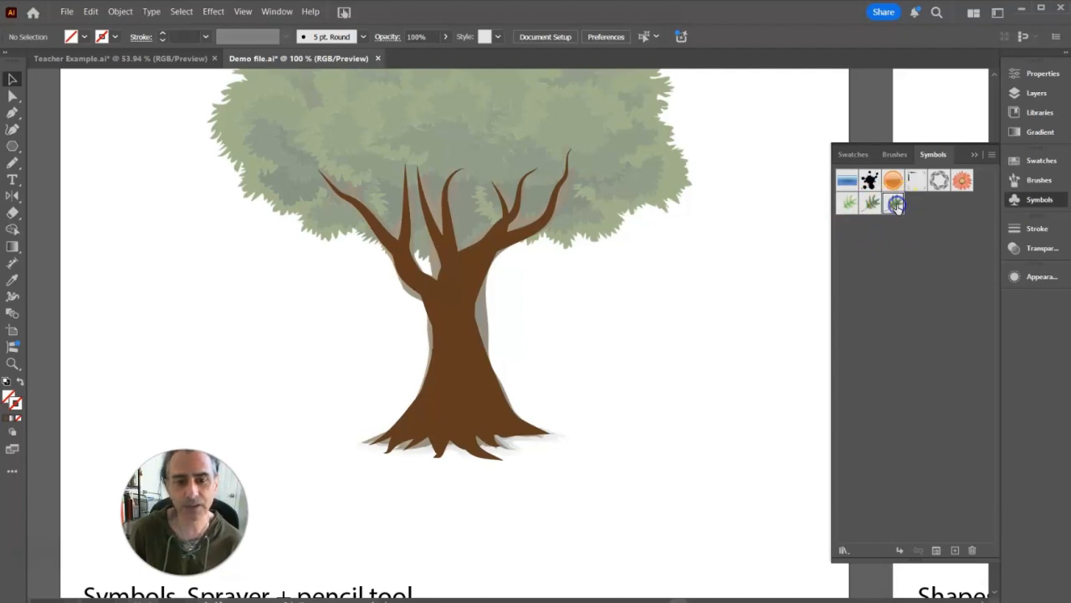
{"action": "double_click", "coordinate": [896, 204]}
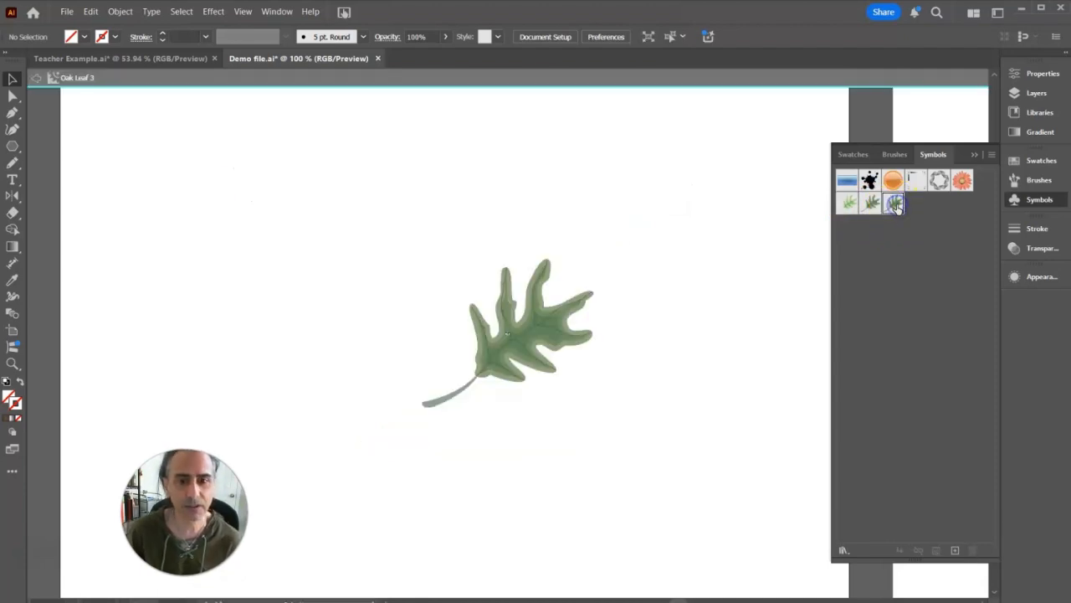
{"action": "left_click_drag", "start_coordinate": [407, 242], "coordinate": [597, 435]}
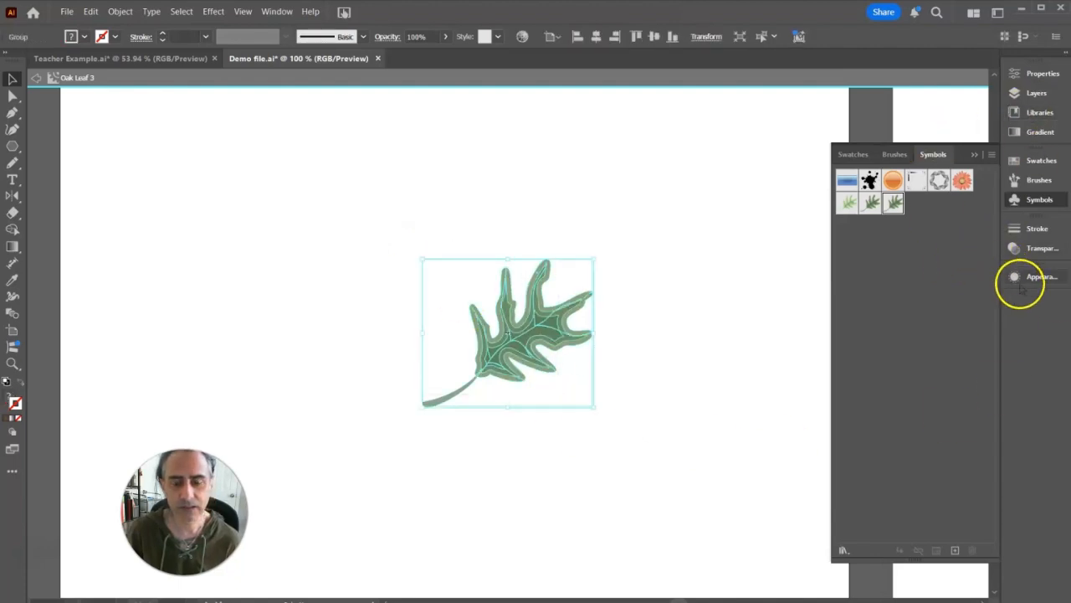
{"action": "left_click", "coordinate": [1038, 72]}
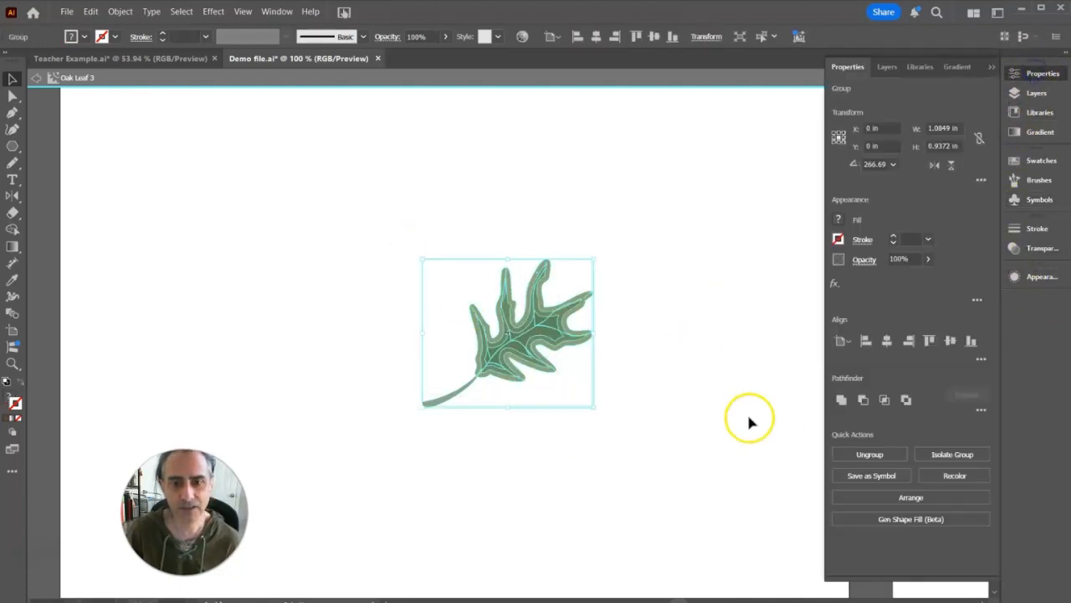
{"action": "left_click", "coordinate": [954, 475]}
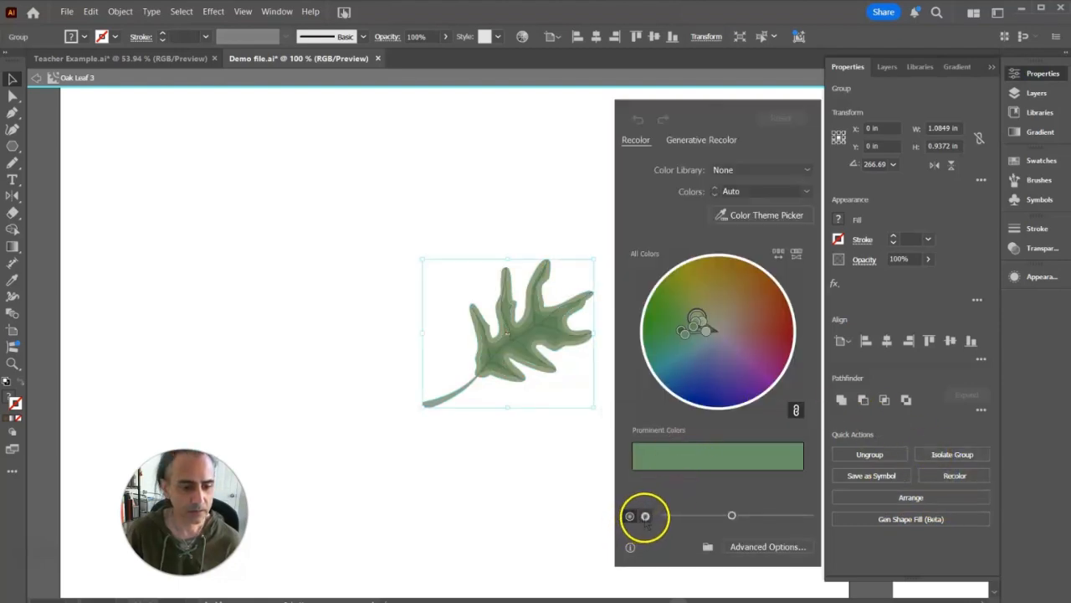
{"action": "left_click", "coordinate": [645, 516]}
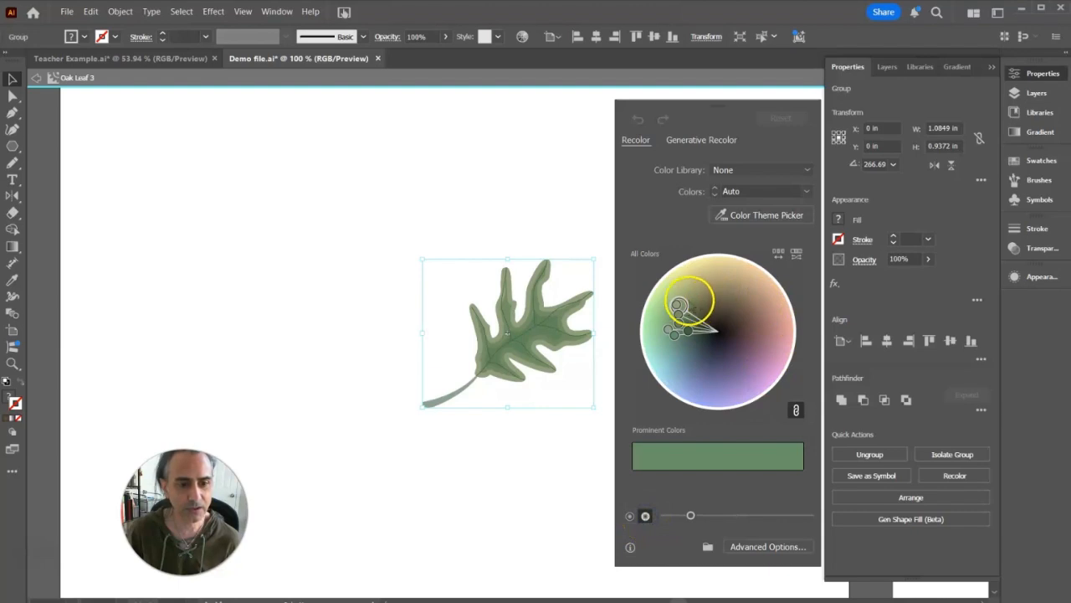
{"action": "left_click_drag", "start_coordinate": [677, 306], "coordinate": [691, 310]}
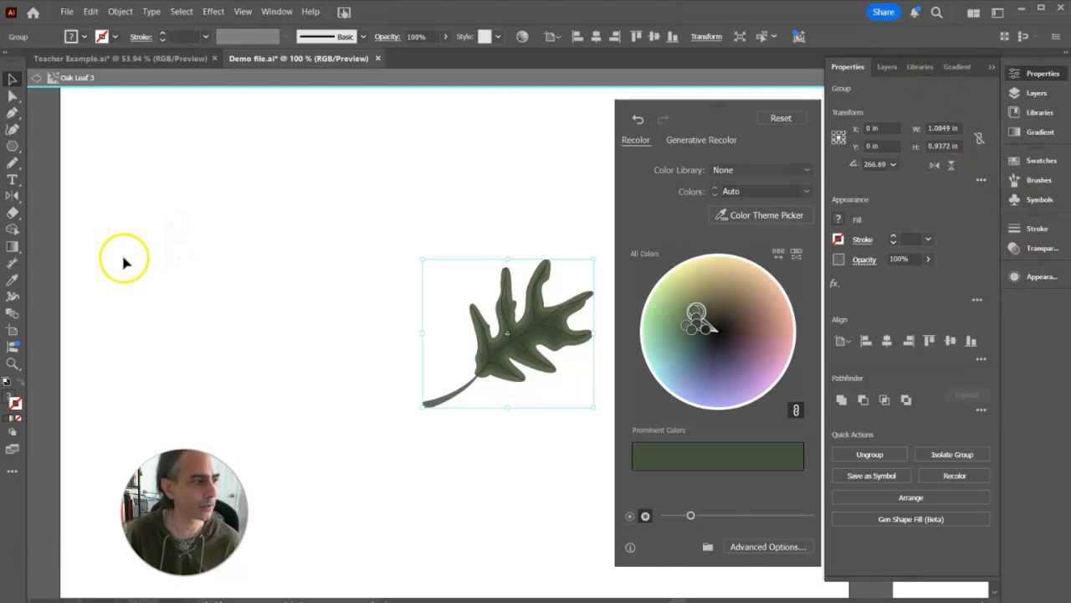
{"action": "left_click", "coordinate": [36, 78]}
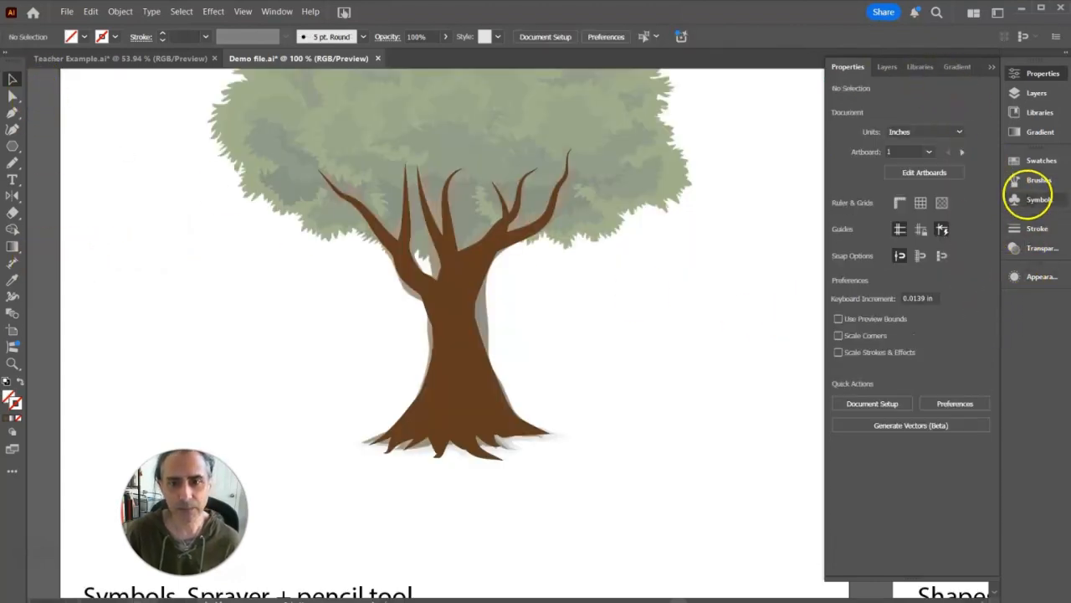
Step: Make the Tree scene layer the active layer
{"action": "left_click", "coordinate": [1035, 199]}
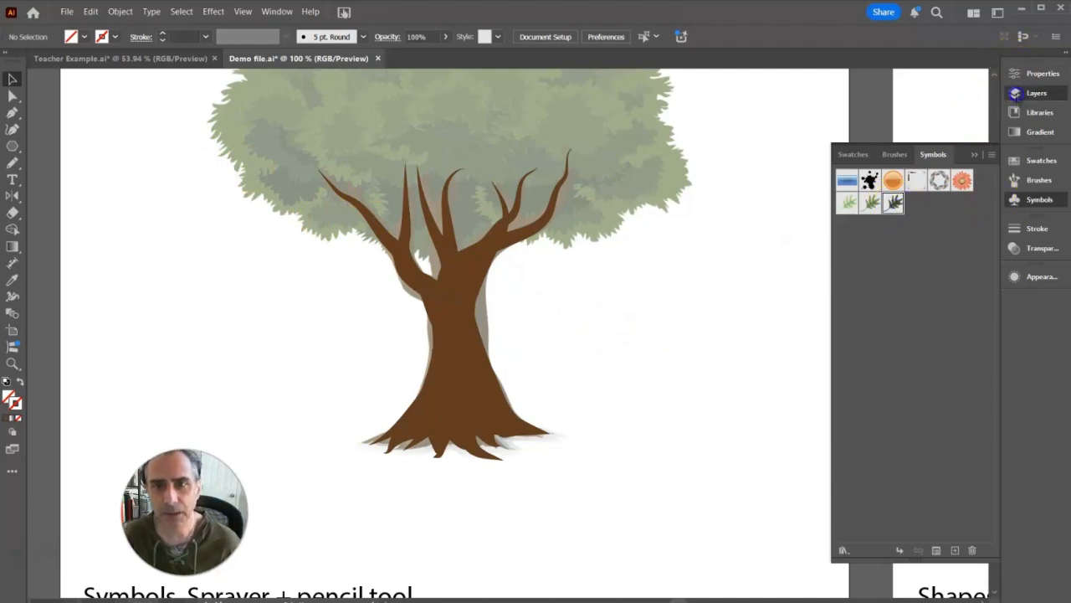
{"action": "left_click", "coordinate": [1015, 94]}
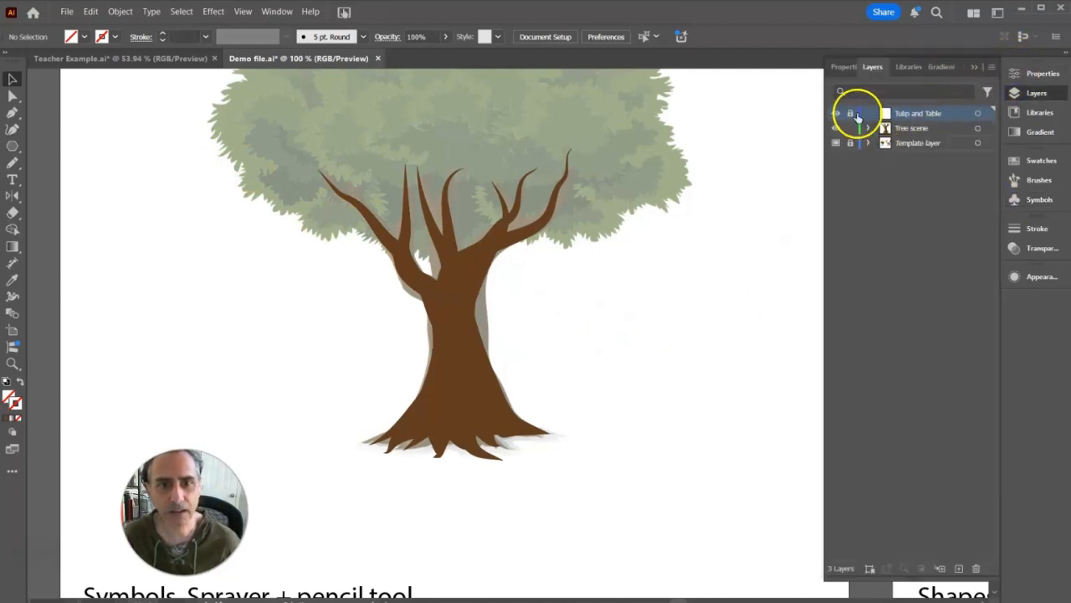
{"action": "left_click", "coordinate": [870, 127]}
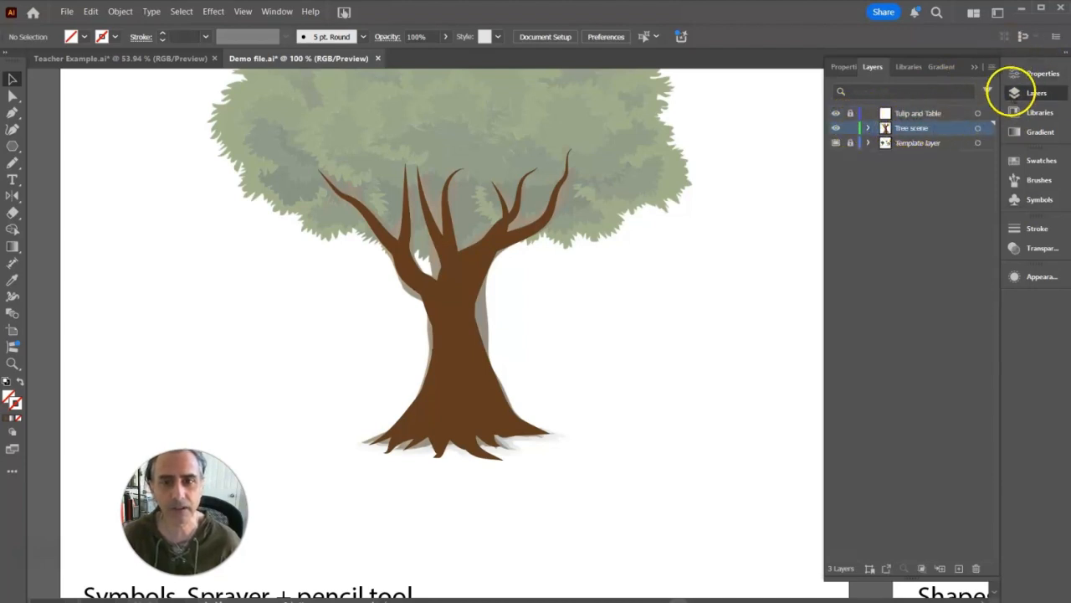
Step: Place an Oak Leaf 3 instance on the artboard beside the trunk and scale it down to a small leaf
{"action": "left_click", "coordinate": [1017, 200]}
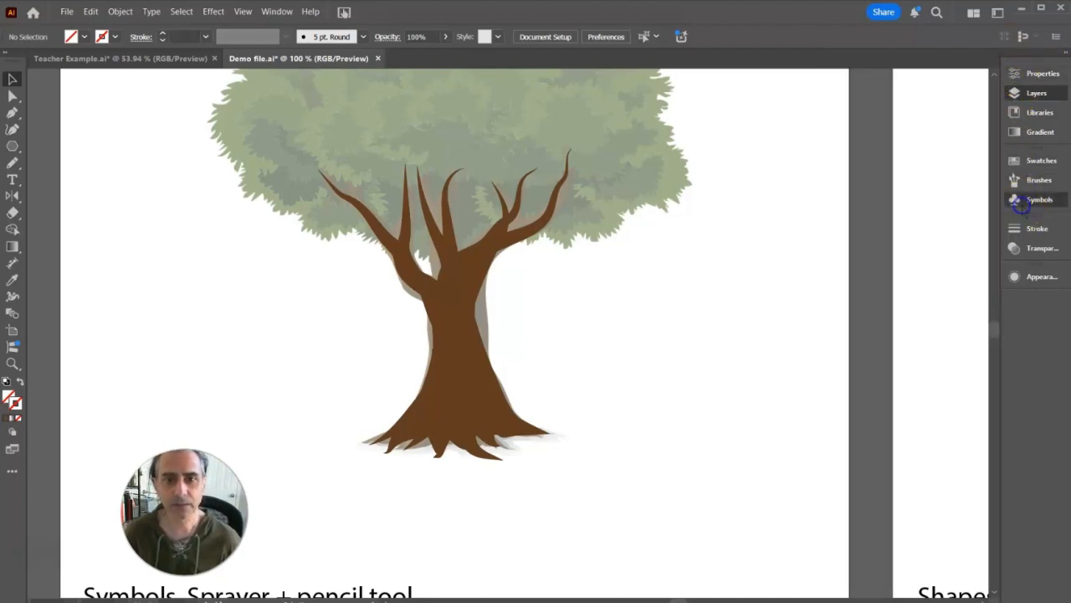
{"action": "left_click_drag", "start_coordinate": [875, 253], "coordinate": [703, 339]}
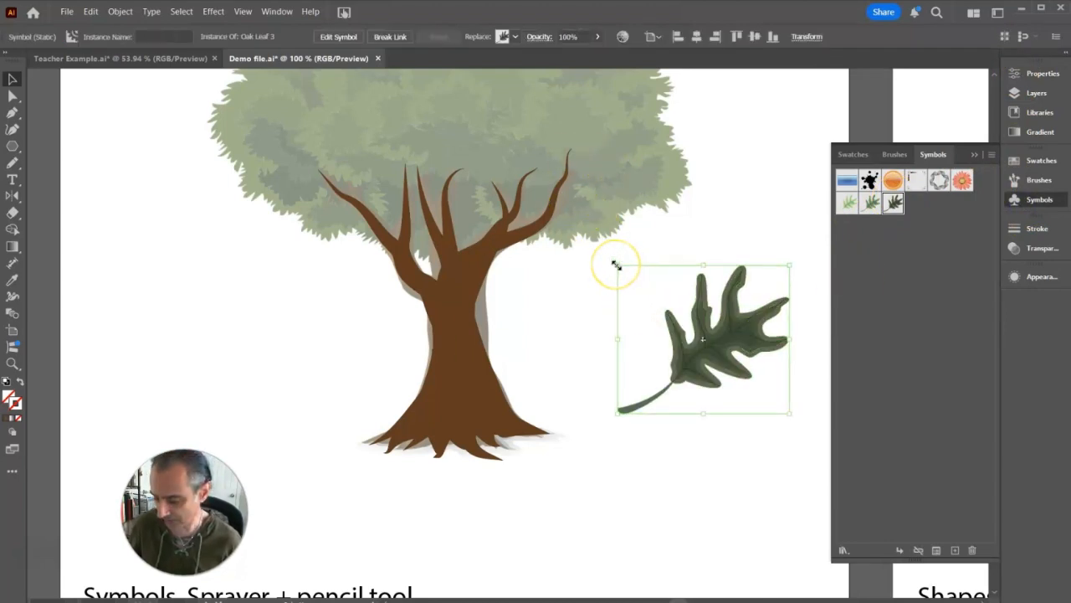
{"action": "left_click_drag", "start_coordinate": [616, 264], "coordinate": [630, 296]}
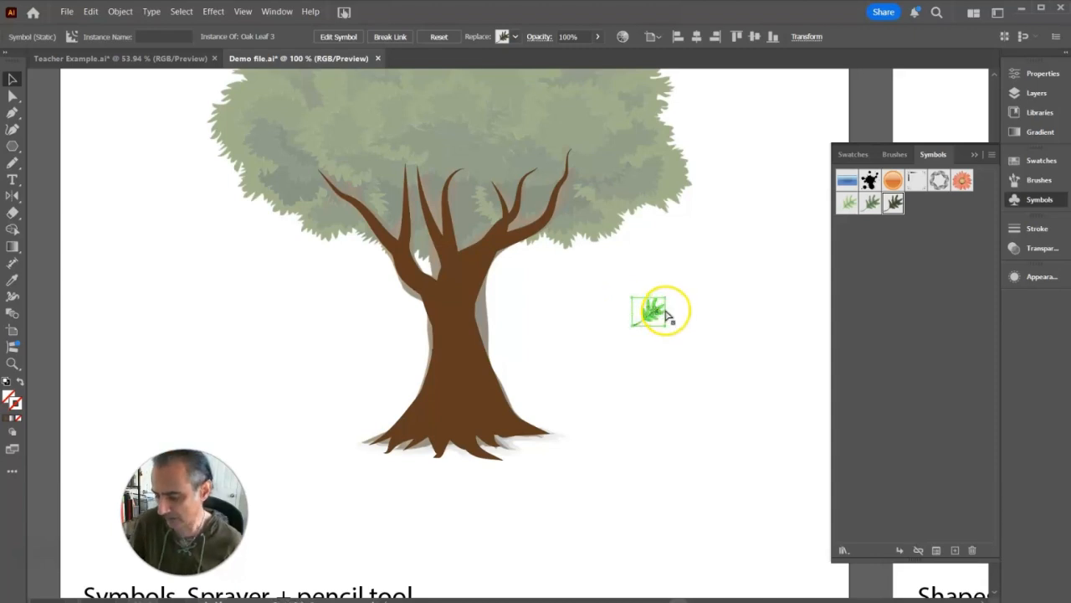
Step: Duplicate the small dark leaf on both sides diagonally, then rotate the upper copy and move it beside the original leaf
{"action": "key", "text": "ctrl+="}
{"action": "key", "text": "ctrl+="}
{"action": "key", "text": "ctrl+="}
{"action": "key", "text": "ctrl+="}
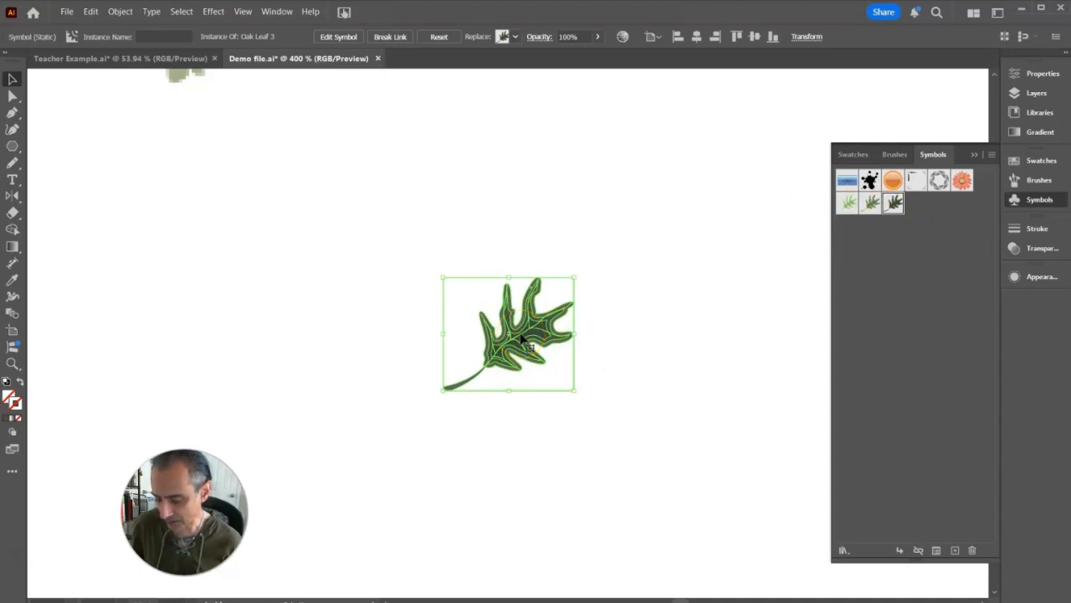
{"action": "left_click_drag", "start_coordinate": [540, 330], "coordinate": [583, 374]}
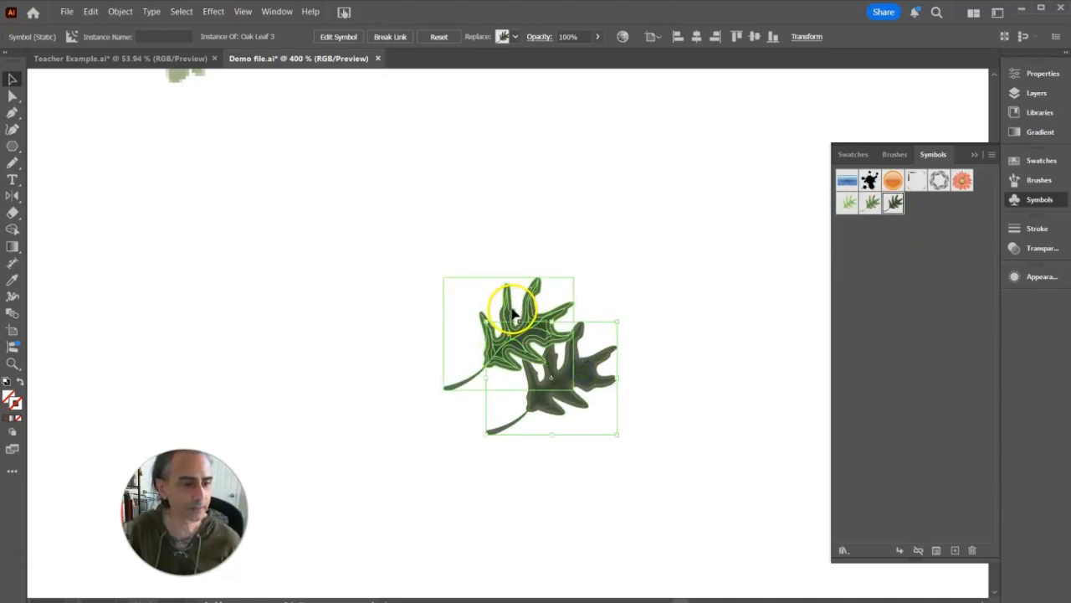
{"action": "left_click_drag", "start_coordinate": [507, 306], "coordinate": [479, 260]}
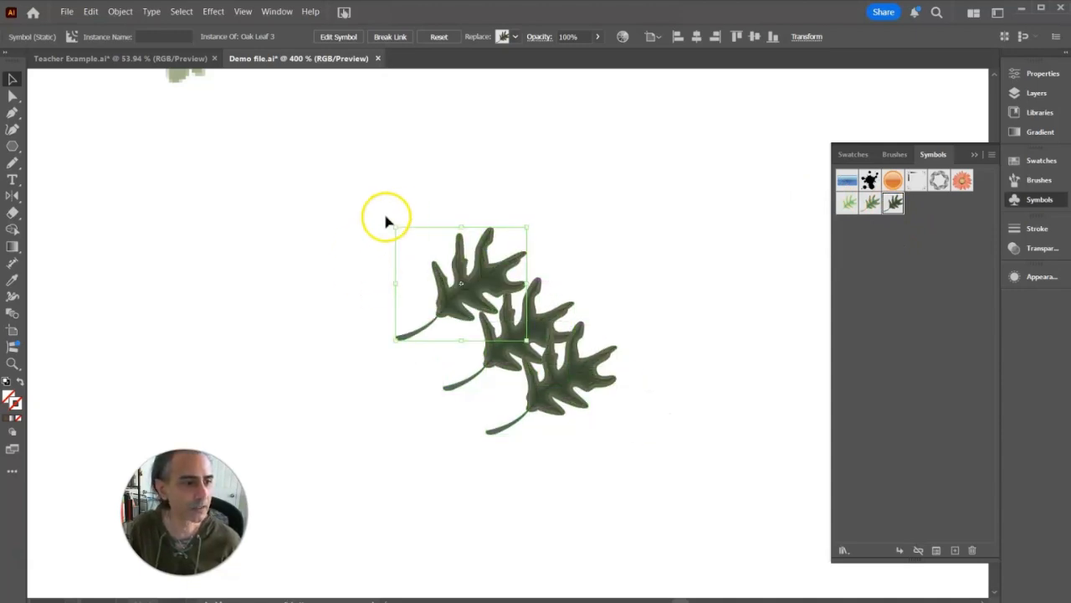
{"action": "left_click_drag", "start_coordinate": [389, 224], "coordinate": [375, 404]}
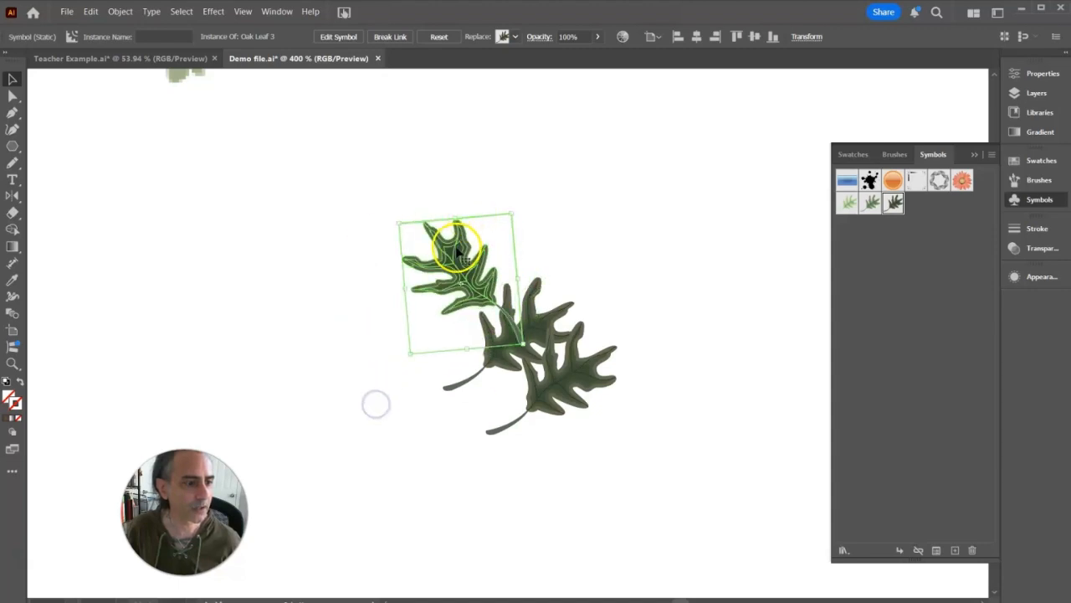
{"action": "left_click_drag", "start_coordinate": [453, 252], "coordinate": [432, 313]}
Step: Rotate the lower dark leaf downward, duplicate it, and turn and move the copy to fill the middle of the four-leaf cluster
{"action": "left_click", "coordinate": [507, 299]}
{"action": "left_click", "coordinate": [585, 372]}
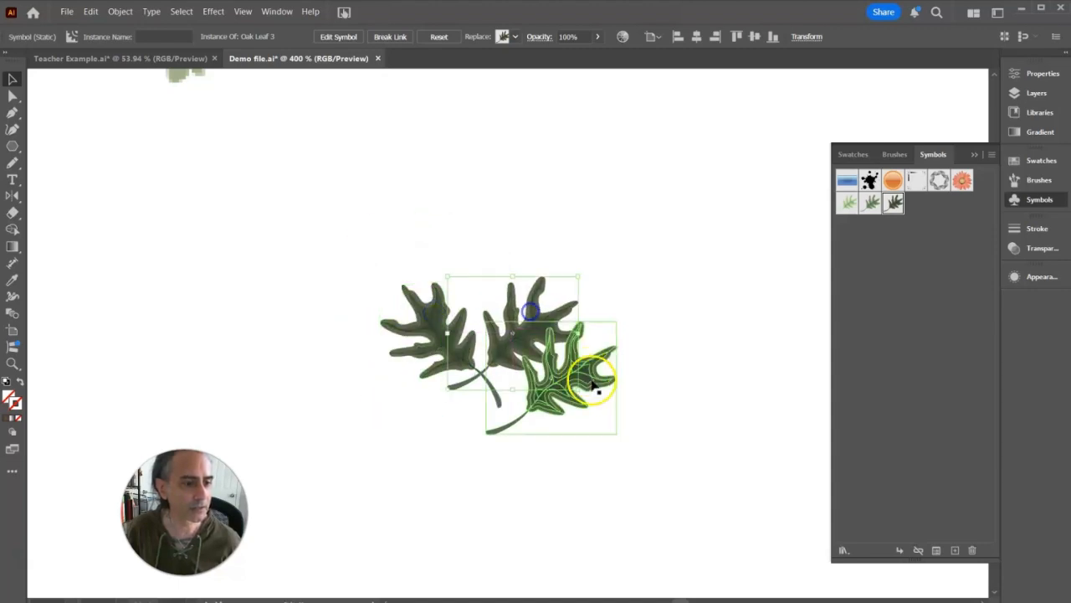
{"action": "left_click_drag", "start_coordinate": [618, 439], "coordinate": [452, 496]}
{"action": "left_click_drag", "start_coordinate": [550, 394], "coordinate": [469, 429]}
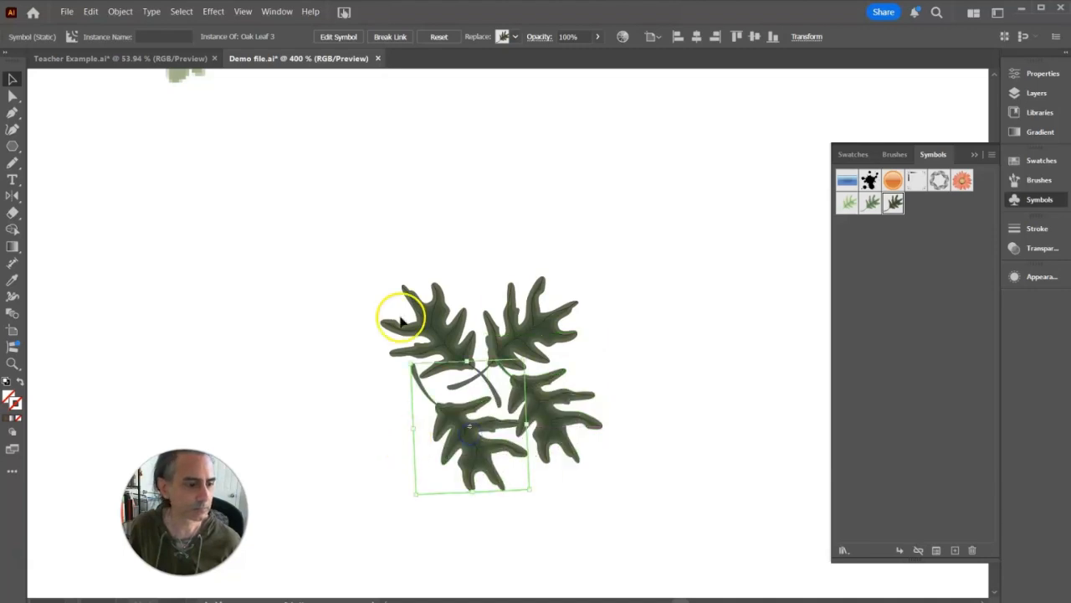
{"action": "left_click_drag", "start_coordinate": [405, 360], "coordinate": [521, 318]}
{"action": "left_click_drag", "start_coordinate": [438, 443], "coordinate": [477, 380]}
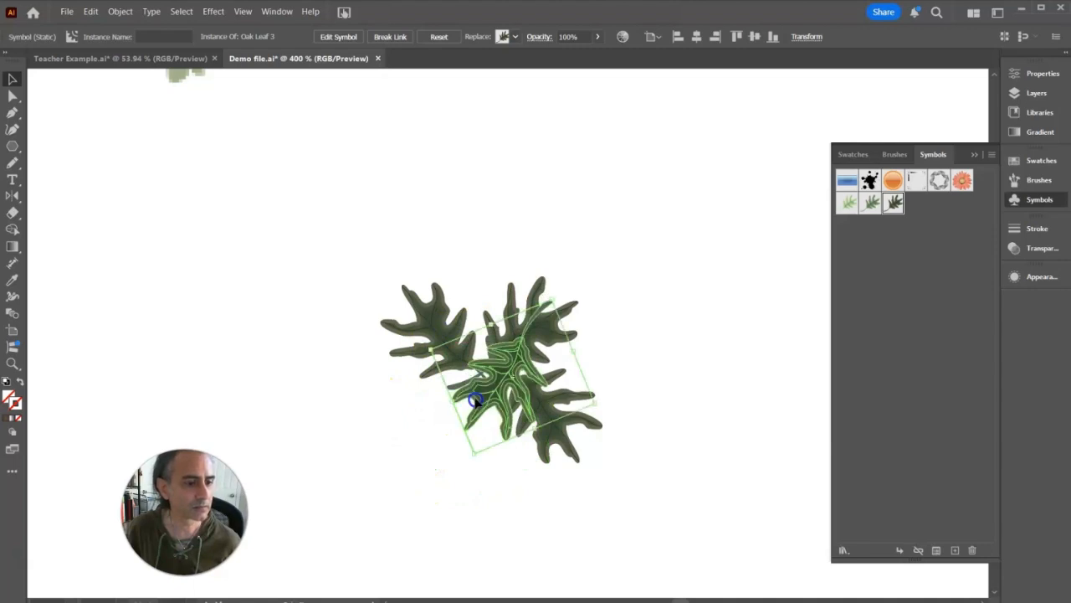
Step: Duplicate the whole dark leaf cluster twice, rotating each copy and overlapping it with the first to build a fuller clump, then deselect
{"action": "left_click", "coordinate": [347, 290]}
{"action": "left_click_drag", "start_coordinate": [349, 246], "coordinate": [595, 485]}
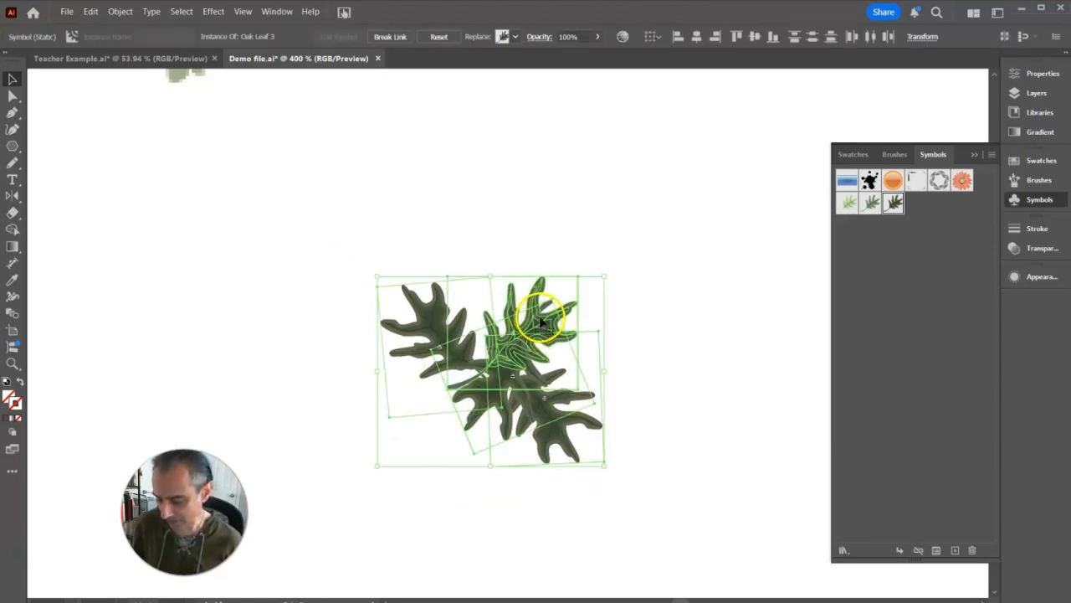
{"action": "left_click_drag", "start_coordinate": [538, 307], "coordinate": [353, 151]}
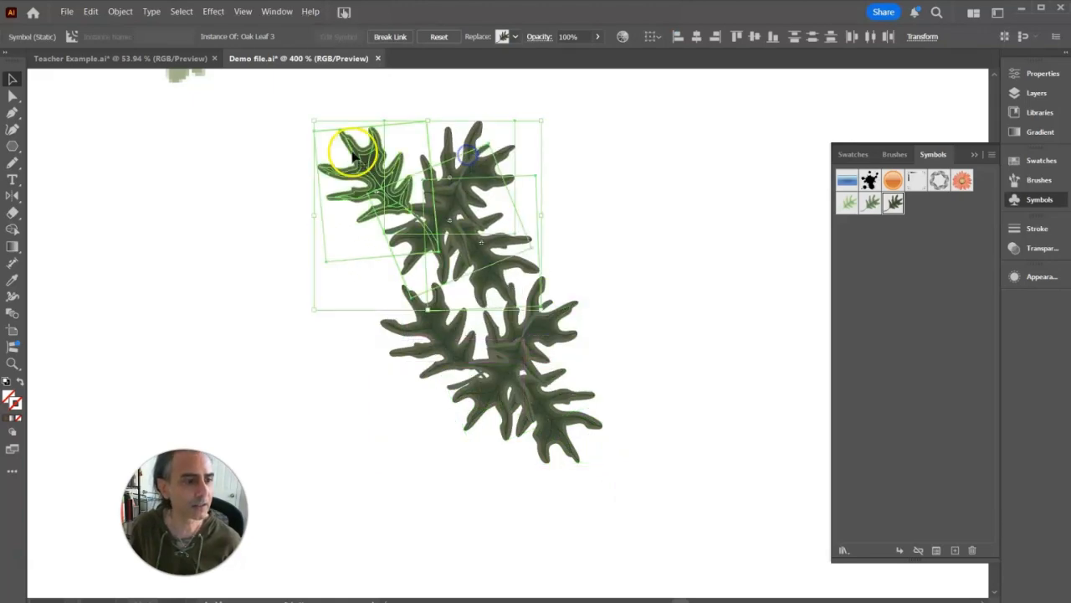
{"action": "left_click_drag", "start_coordinate": [303, 313], "coordinate": [693, 175]}
{"action": "left_click_drag", "start_coordinate": [407, 220], "coordinate": [405, 435]}
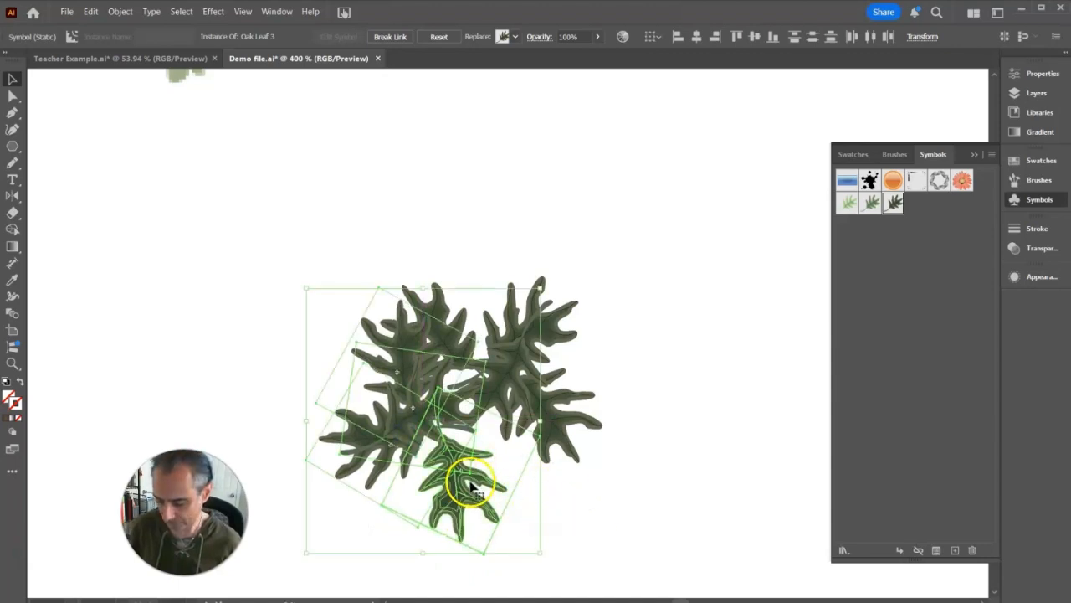
{"action": "left_click_drag", "start_coordinate": [469, 483], "coordinate": [636, 435]}
{"action": "left_click_drag", "start_coordinate": [720, 243], "coordinate": [773, 351]}
{"action": "left_click_drag", "start_coordinate": [573, 383], "coordinate": [536, 443]}
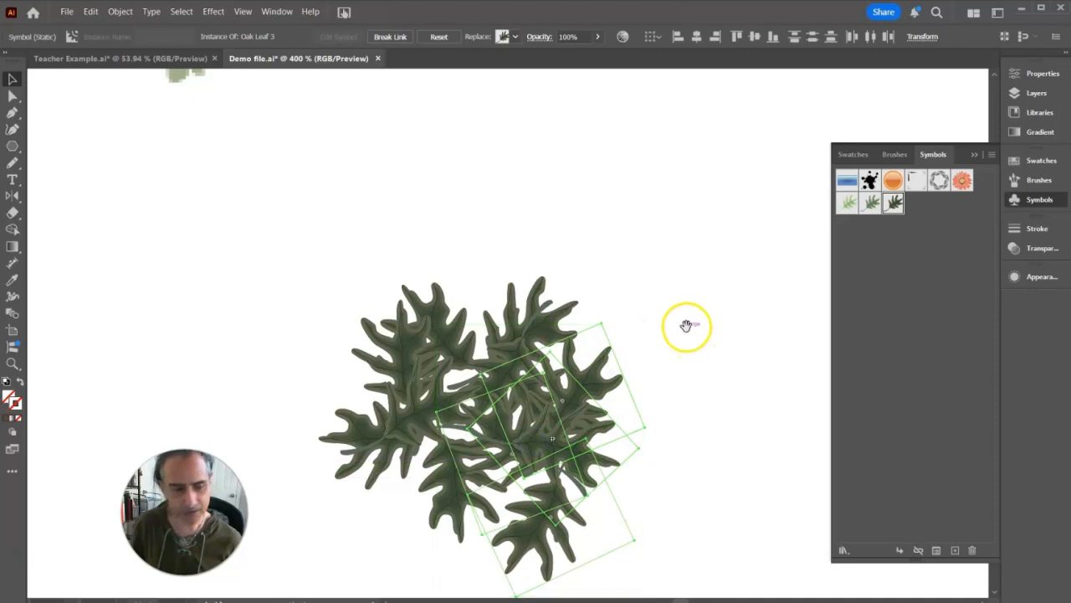
{"action": "scroll", "coordinate": [703, 251], "scroll_direction": "down", "scroll_amount": 3}
{"action": "left_click", "coordinate": [438, 409]}
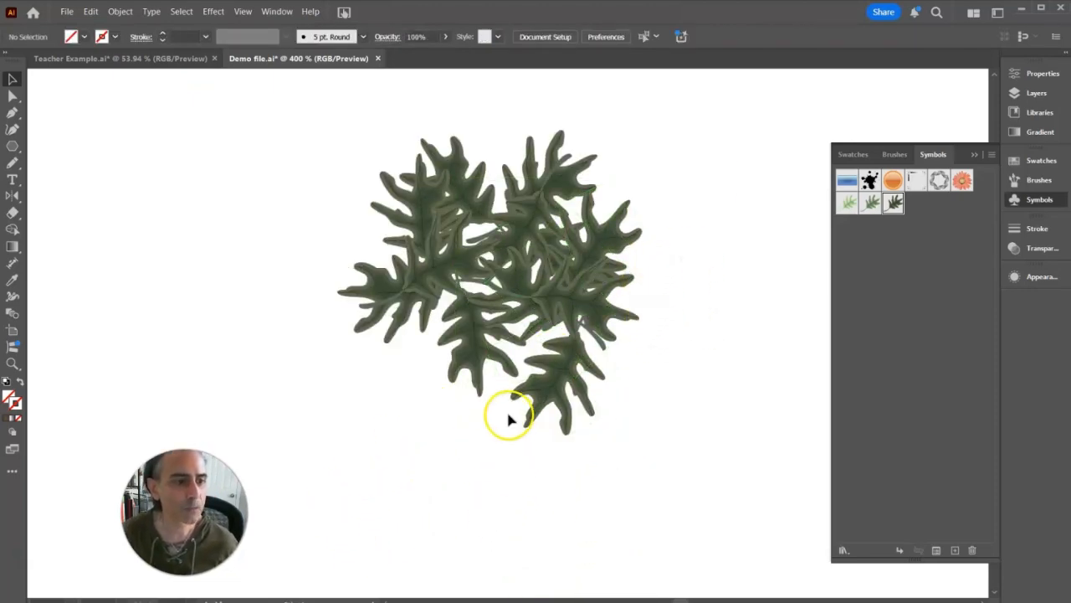
{"action": "left_click", "coordinate": [636, 237]}
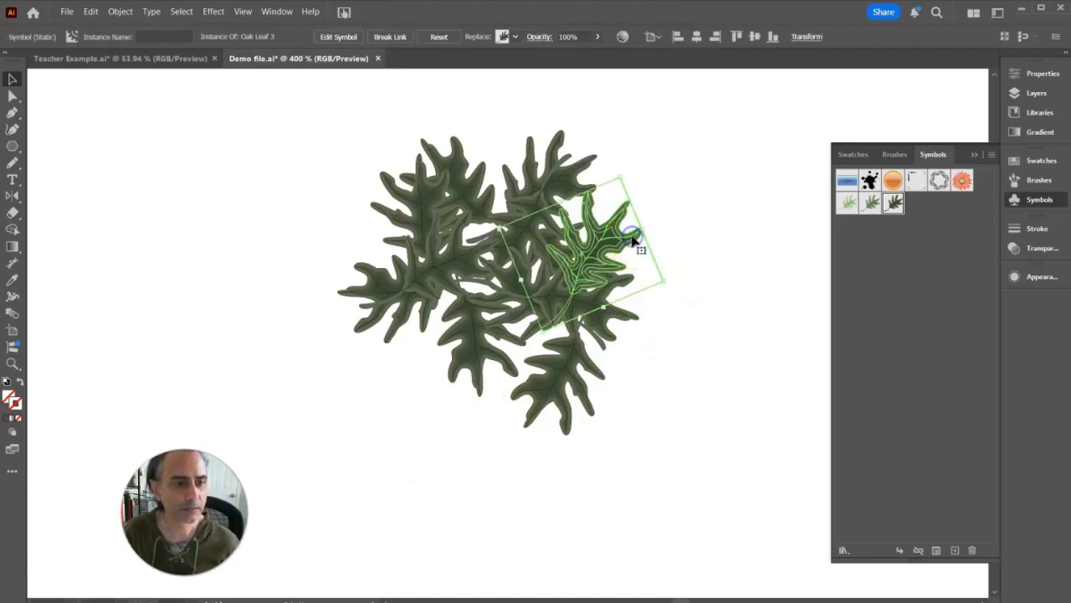
{"action": "left_click", "coordinate": [735, 220]}
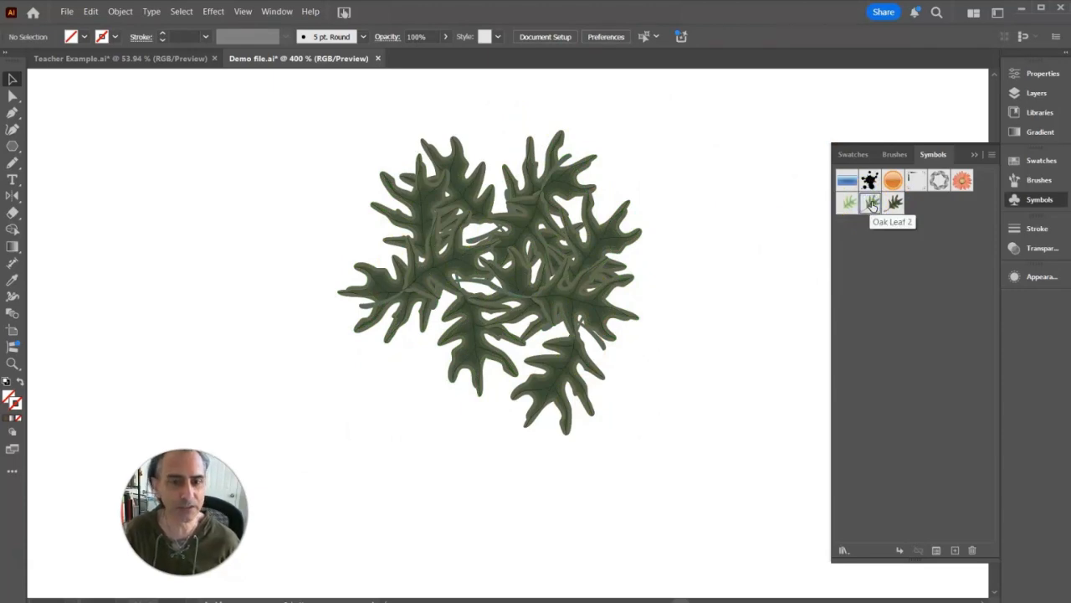
Step: Place an Oak Leaf 2 instance, scale it down slightly larger than the dark leaves and position it over the clump's upper right
{"action": "left_click_drag", "start_coordinate": [794, 288], "coordinate": [736, 263]}
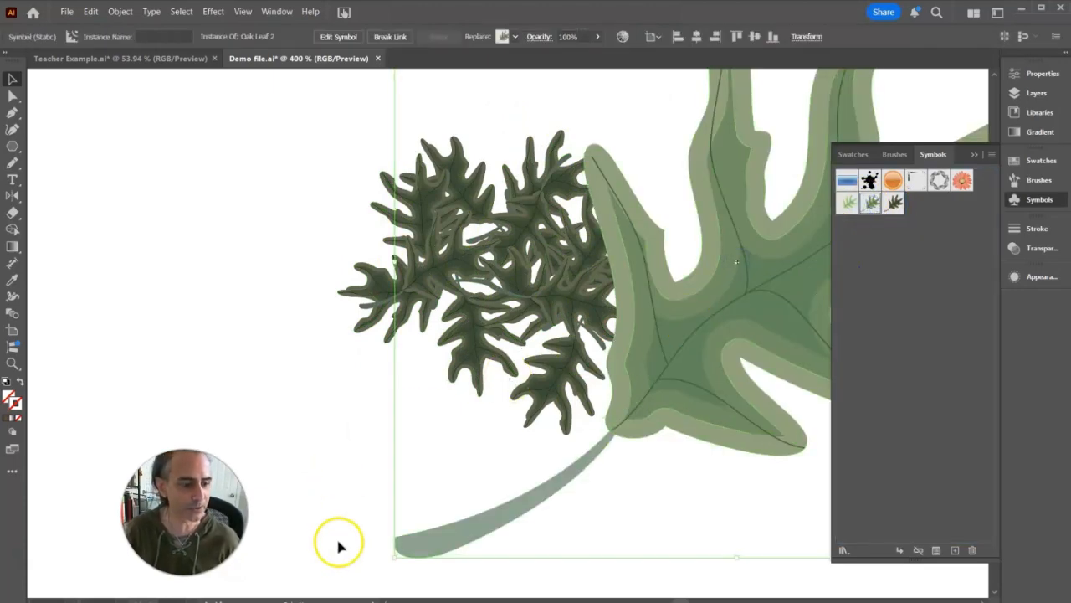
{"action": "left_click_drag", "start_coordinate": [392, 559], "coordinate": [679, 311]}
{"action": "left_click_drag", "start_coordinate": [813, 209], "coordinate": [456, 385]}
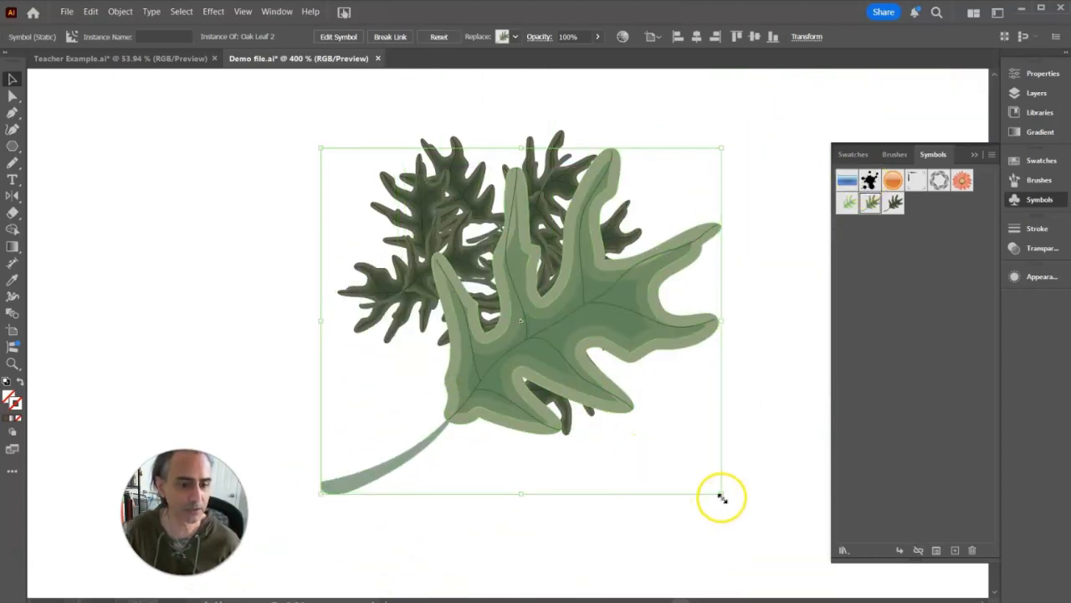
{"action": "left_click_drag", "start_coordinate": [721, 497], "coordinate": [490, 318]}
{"action": "left_click_drag", "start_coordinate": [394, 227], "coordinate": [541, 216]}
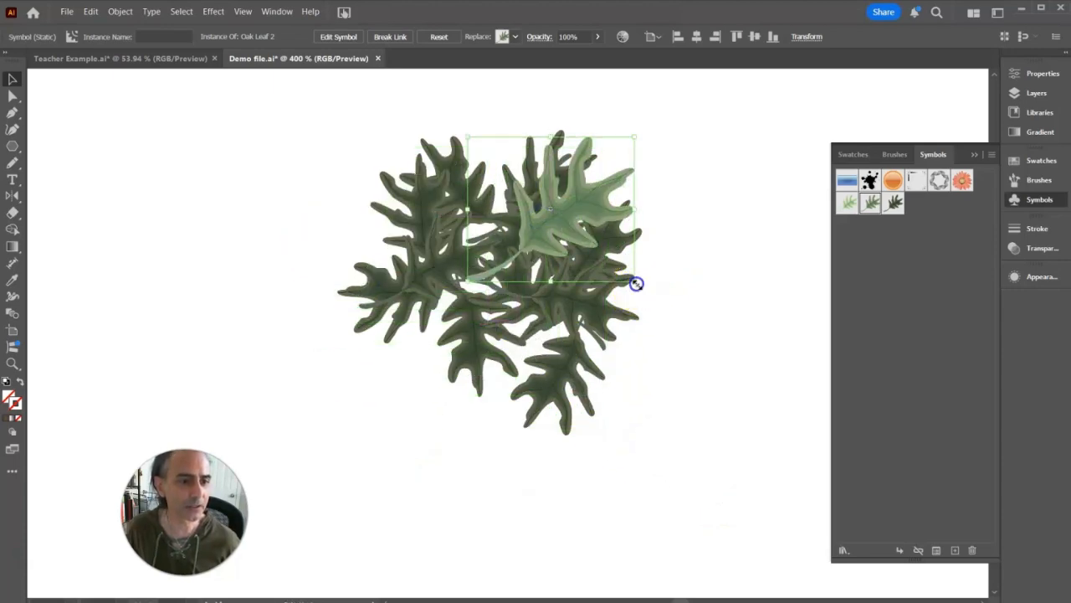
{"action": "mouse_move", "coordinate": [636, 283]}
{"action": "left_mouse_down"}
{"action": "mouse_move", "coordinate": [674, 318]}
{"action": "mouse_move", "coordinate": [629, 295]}
{"action": "left_mouse_up"}
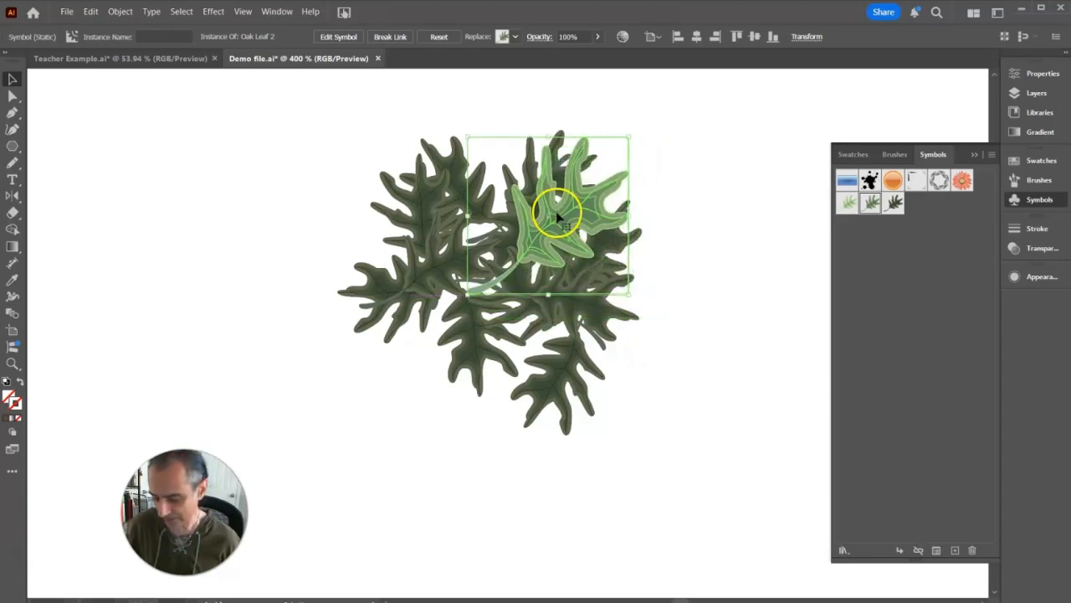
Step: Duplicate the Oak Leaf 2 instance twice, rotating and positioning the copies over the dark clump's upper left and lower middle
{"action": "left_click_drag", "start_coordinate": [539, 234], "coordinate": [466, 227]}
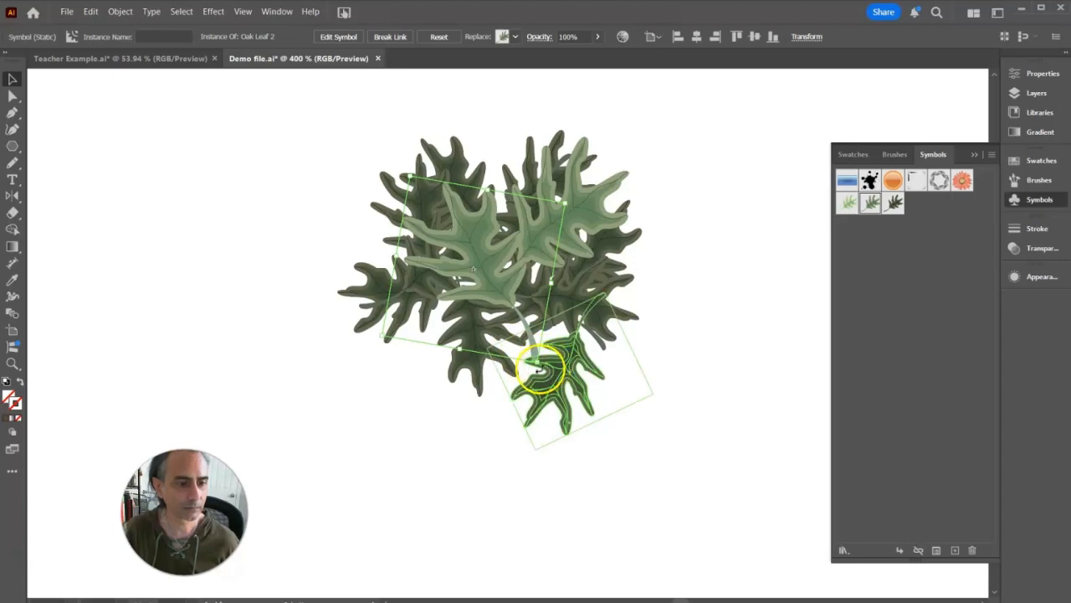
{"action": "left_click_drag", "start_coordinate": [491, 269], "coordinate": [558, 319]}
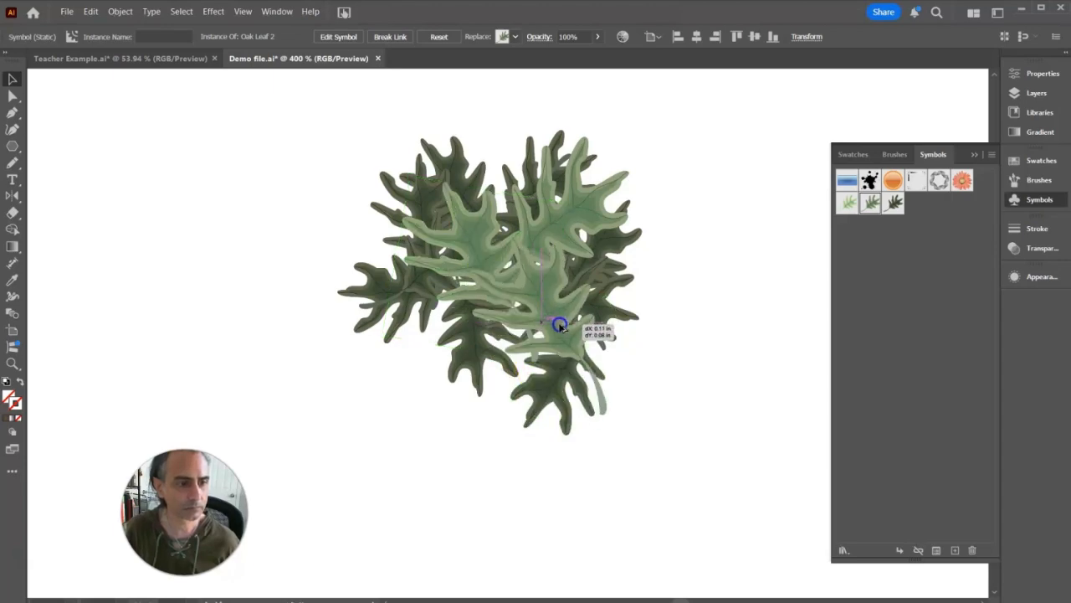
{"action": "left_click_drag", "start_coordinate": [580, 418], "coordinate": [565, 132]}
{"action": "left_click_drag", "start_coordinate": [505, 338], "coordinate": [485, 345]}
{"action": "left_click_drag", "start_coordinate": [474, 235], "coordinate": [444, 211]}
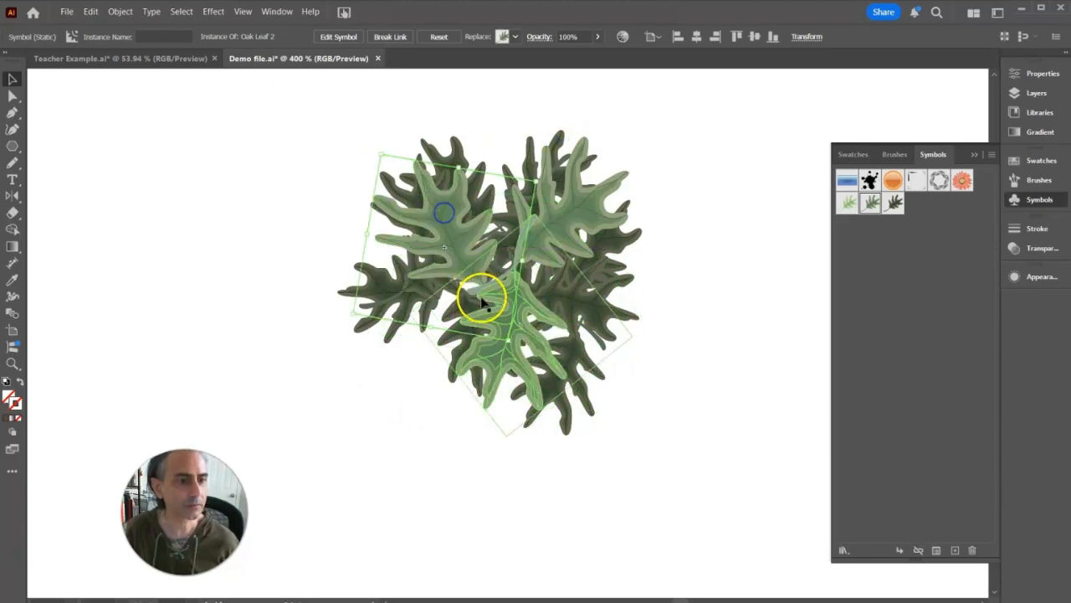
Step: Add another rotated Oak Leaf 2 copy over the clump's lower right and deselect it
{"action": "left_click_drag", "start_coordinate": [525, 263], "coordinate": [593, 310]}
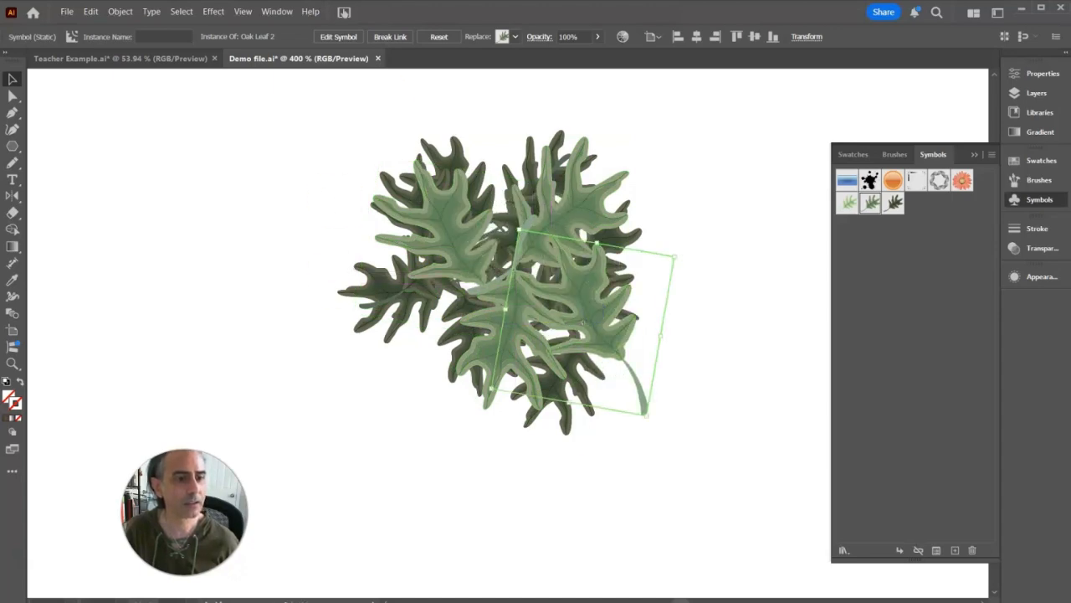
{"action": "left_click", "coordinate": [750, 209]}
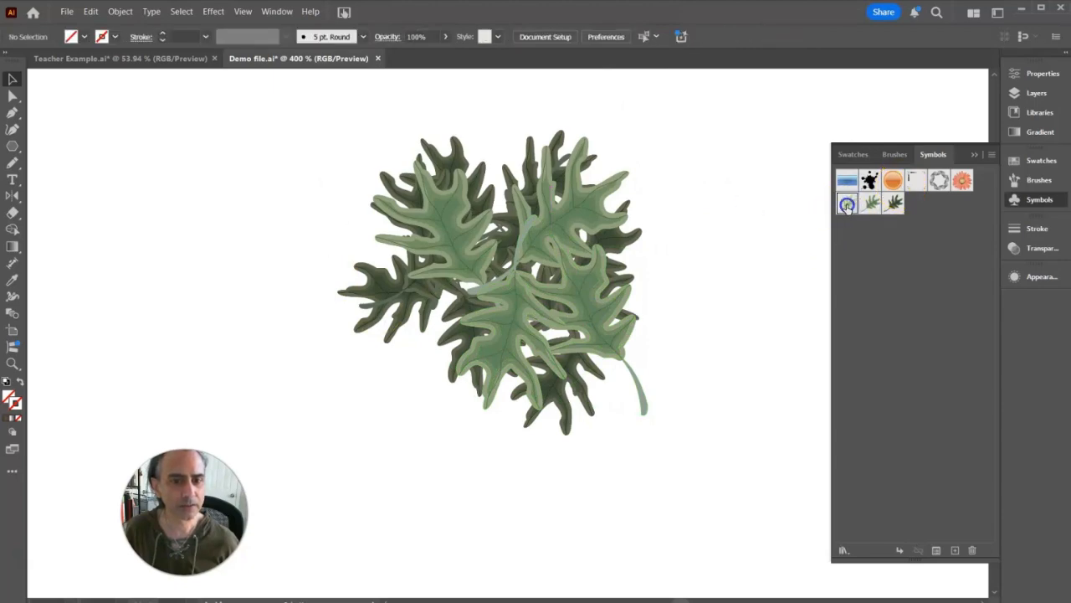
Step: Place an instance of the light green Oak Leaf symbol, scale it down to leaf size and position it over the clump's centre
{"action": "left_click_drag", "start_coordinate": [425, 377], "coordinate": [420, 368]}
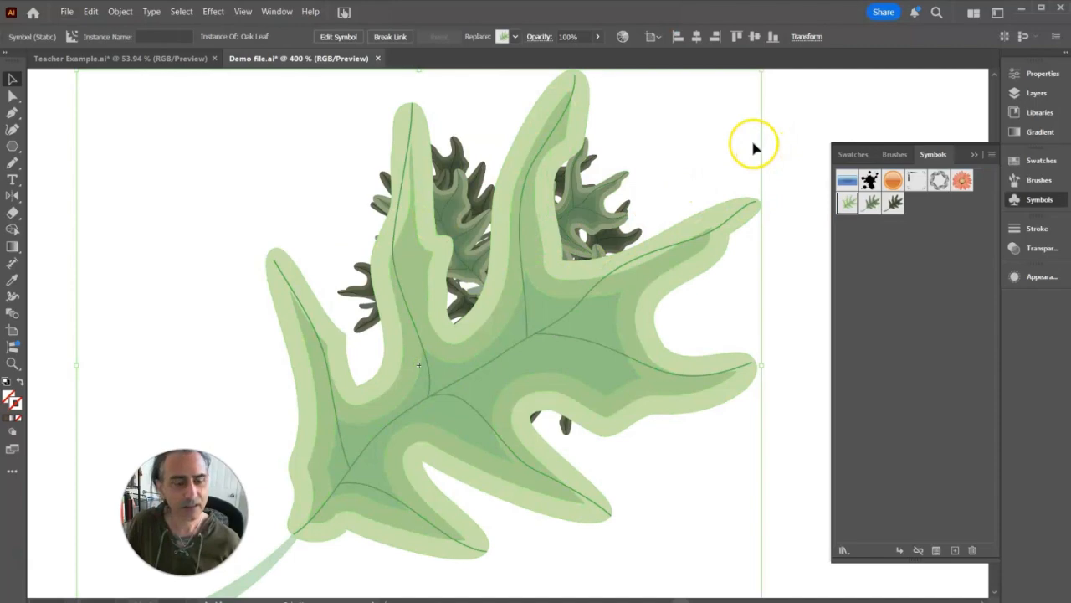
{"action": "left_click", "coordinate": [808, 171]}
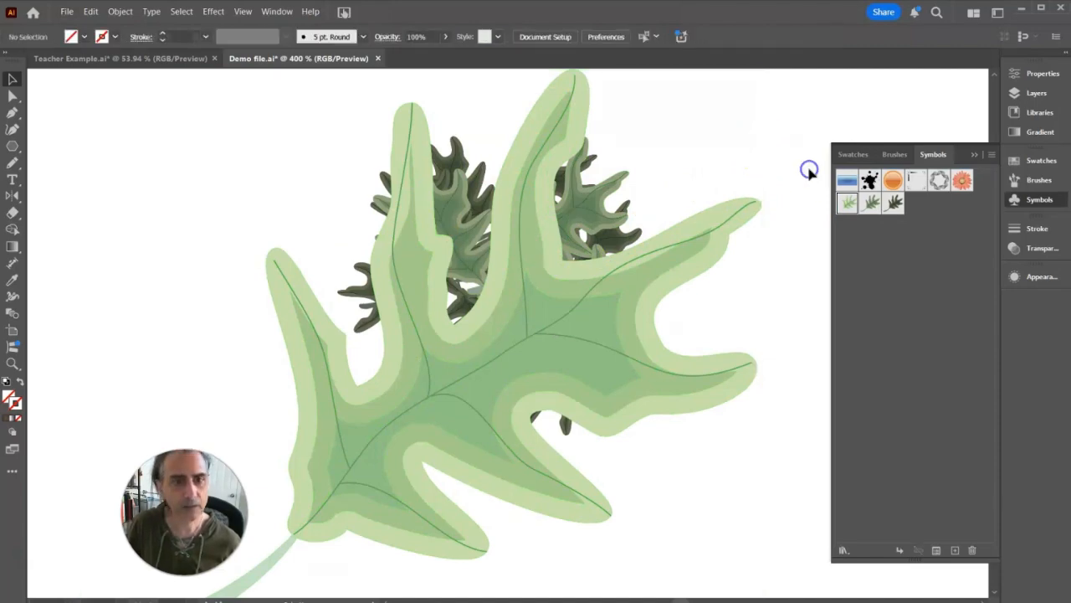
{"action": "key", "text": "ctrl+minus"}
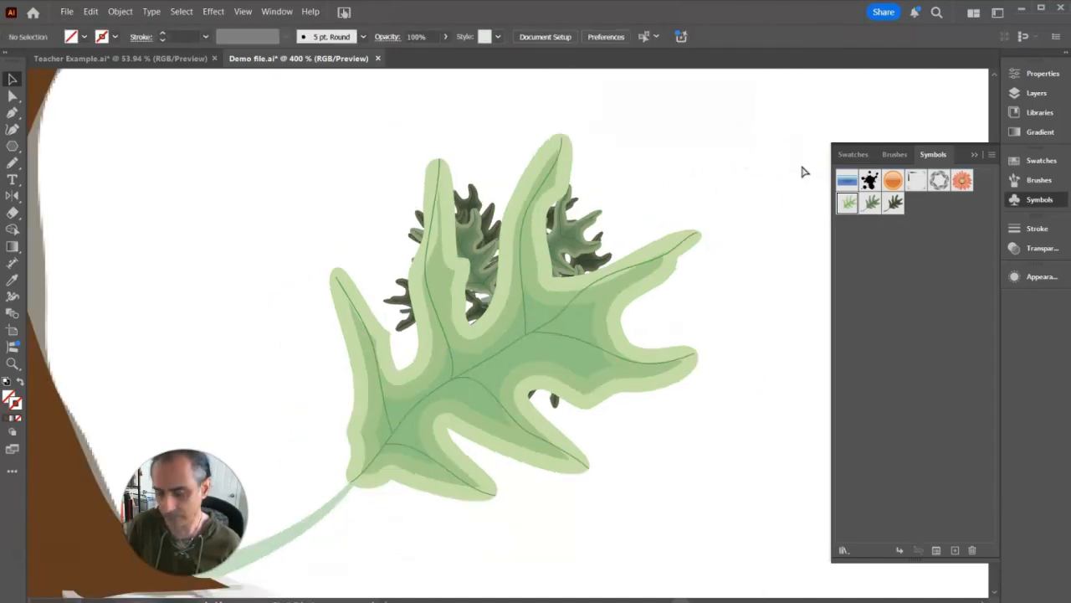
{"action": "left_click", "coordinate": [460, 343]}
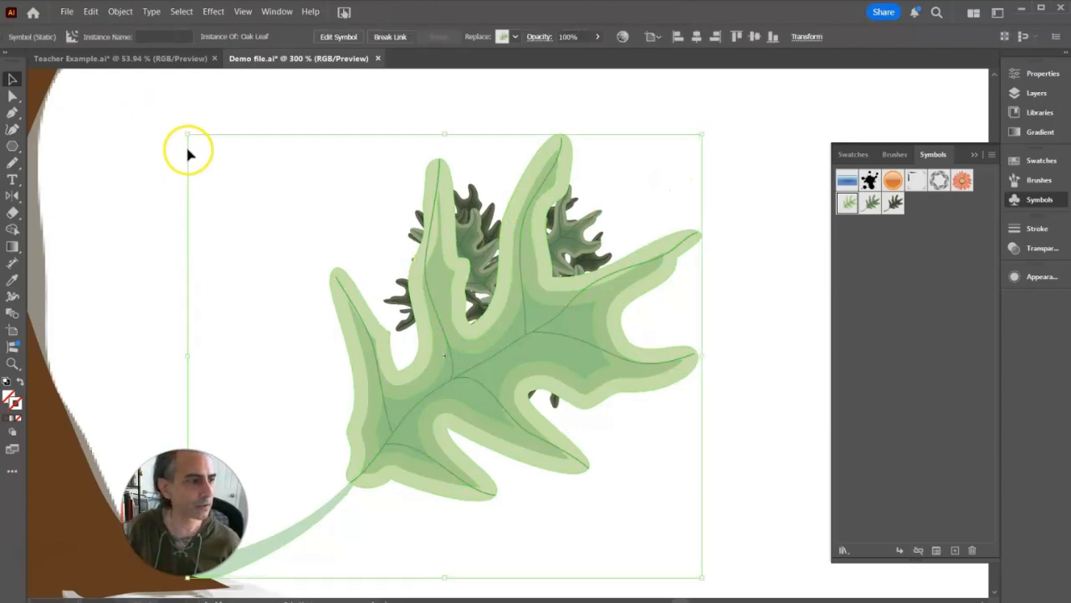
{"action": "left_click_drag", "start_coordinate": [185, 134], "coordinate": [566, 444]}
{"action": "left_click_drag", "start_coordinate": [634, 507], "coordinate": [469, 308]}
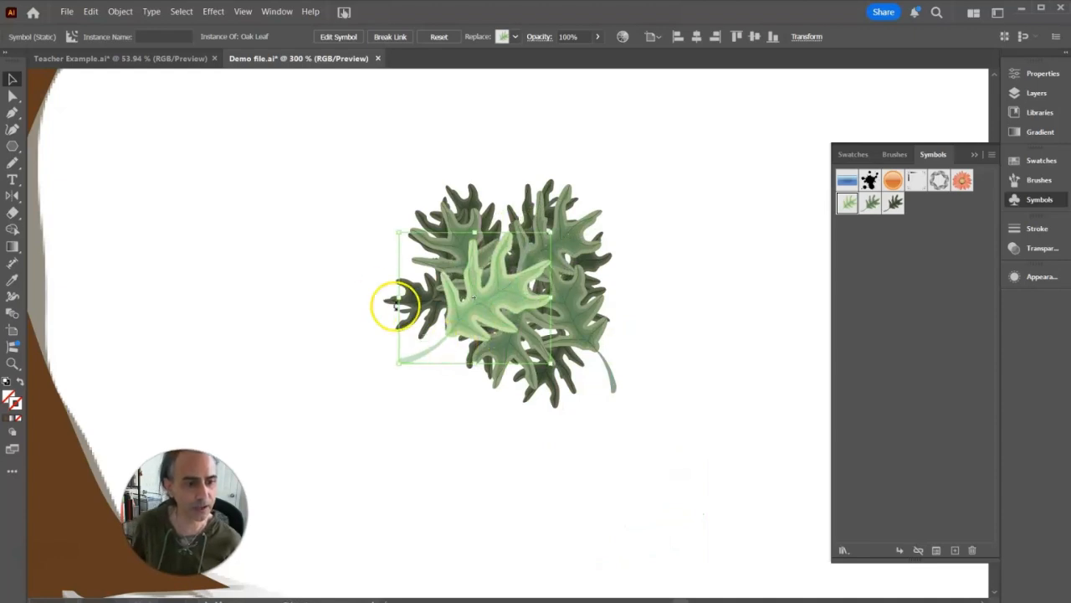
Step: Duplicate the light Oak Leaf instance twice, rotating and positioning the copies over the clump's lower middle and upper right, then deselect
{"action": "left_click_drag", "start_coordinate": [484, 309], "coordinate": [555, 311]}
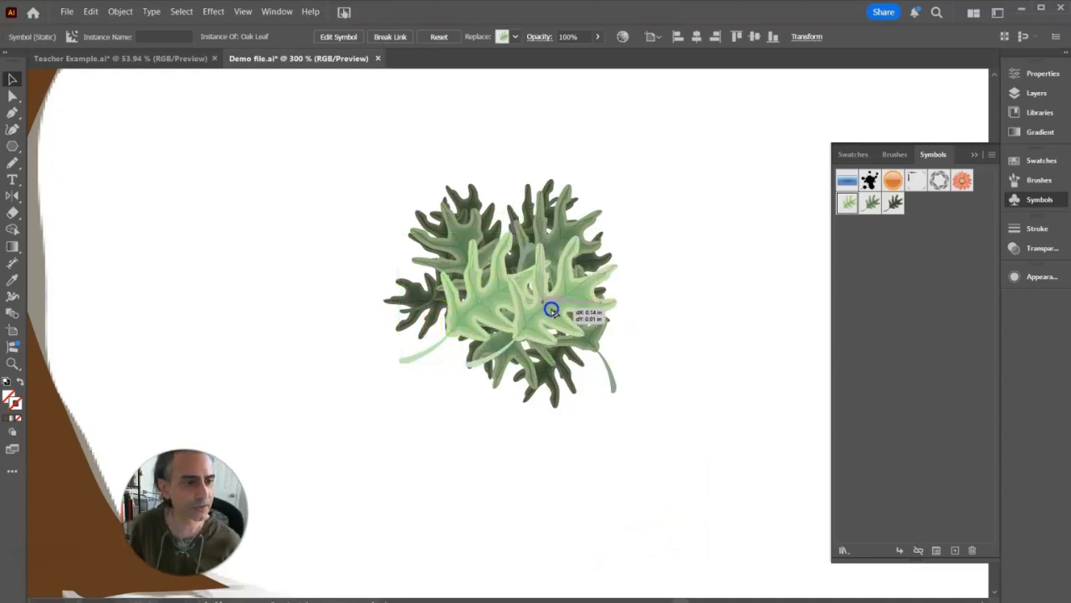
{"action": "left_click_drag", "start_coordinate": [461, 376], "coordinate": [670, 423]}
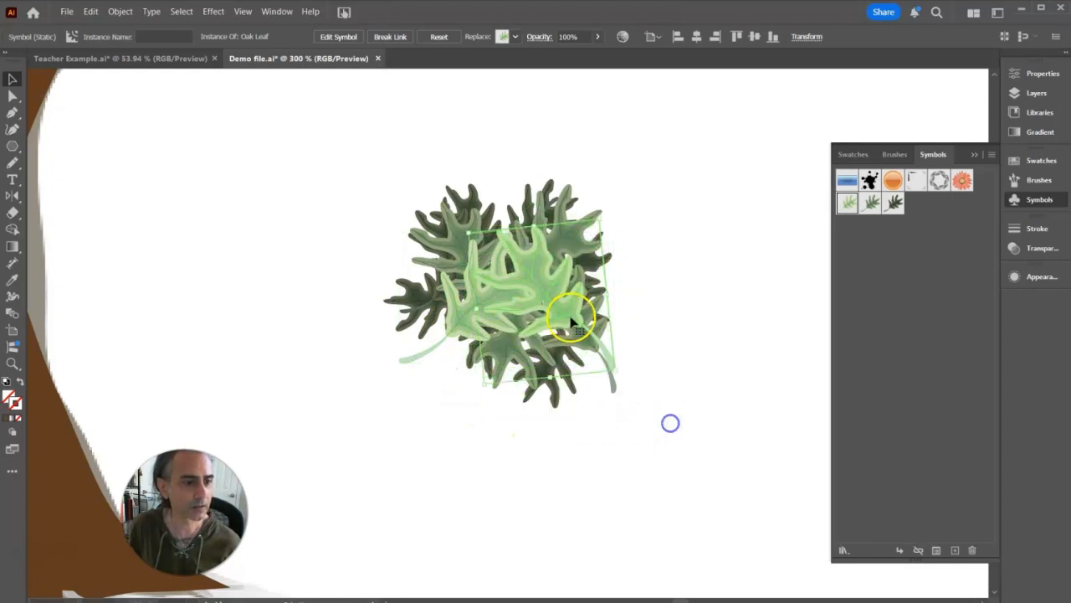
{"action": "left_click_drag", "start_coordinate": [556, 273], "coordinate": [550, 323]}
{"action": "left_click", "coordinate": [563, 297]}
{"action": "left_click_drag", "start_coordinate": [609, 389], "coordinate": [390, 99]}
{"action": "mouse_move", "coordinate": [520, 322]}
{"action": "left_mouse_down"}
{"action": "mouse_move", "coordinate": [518, 275]}
{"action": "mouse_move", "coordinate": [531, 311]}
{"action": "mouse_move", "coordinate": [521, 303]}
{"action": "left_mouse_up"}
{"action": "left_click", "coordinate": [333, 237]}
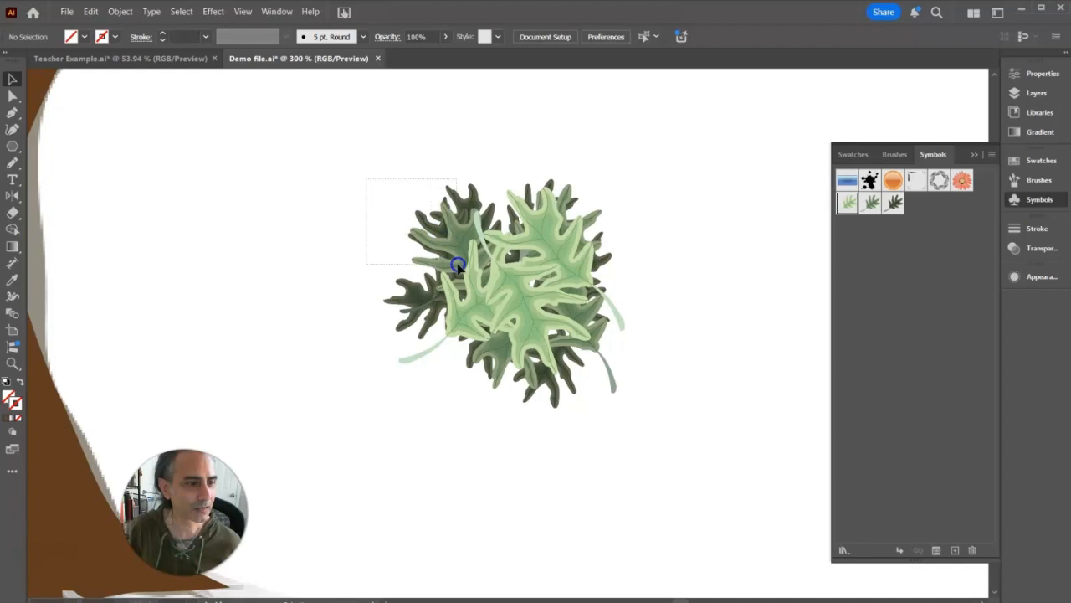
Step: Select all leaves of the clump and save them as a dynamic Movie Clip symbol named "leaf cluster"
{"action": "left_click_drag", "start_coordinate": [458, 266], "coordinate": [457, 265]}
{"action": "left_click", "coordinate": [258, 191]}
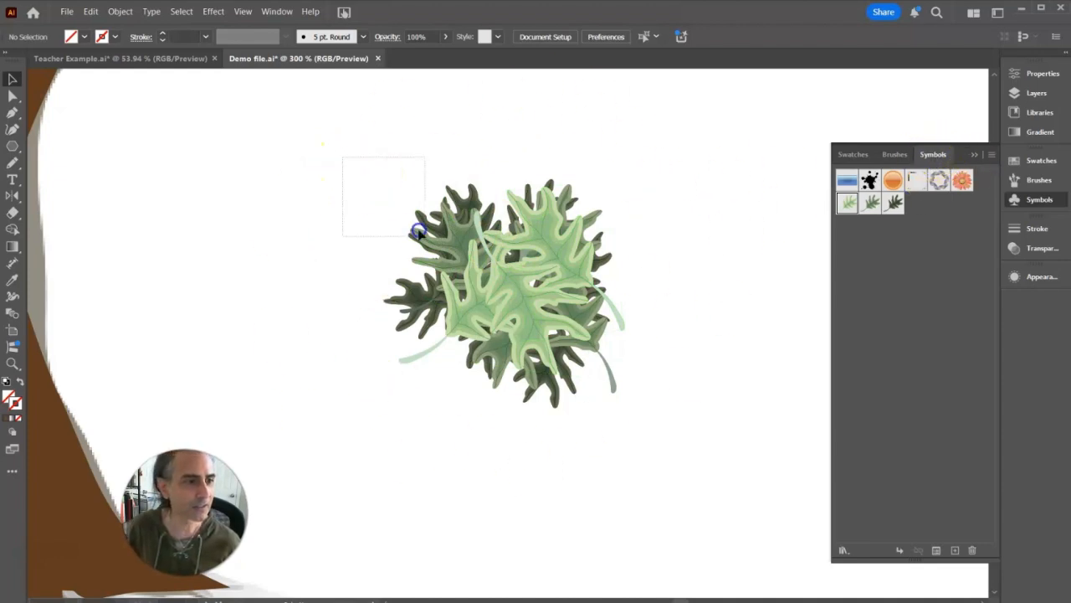
{"action": "left_click_drag", "start_coordinate": [418, 232], "coordinate": [679, 464]}
{"action": "left_click", "coordinate": [507, 308]}
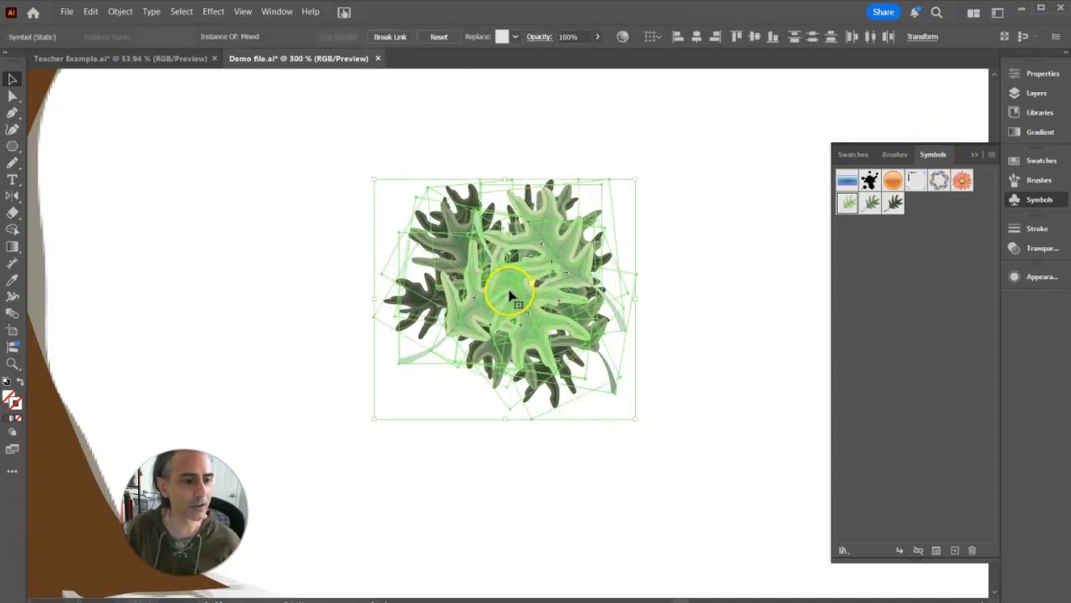
{"action": "left_click_drag", "start_coordinate": [510, 285], "coordinate": [914, 254]}
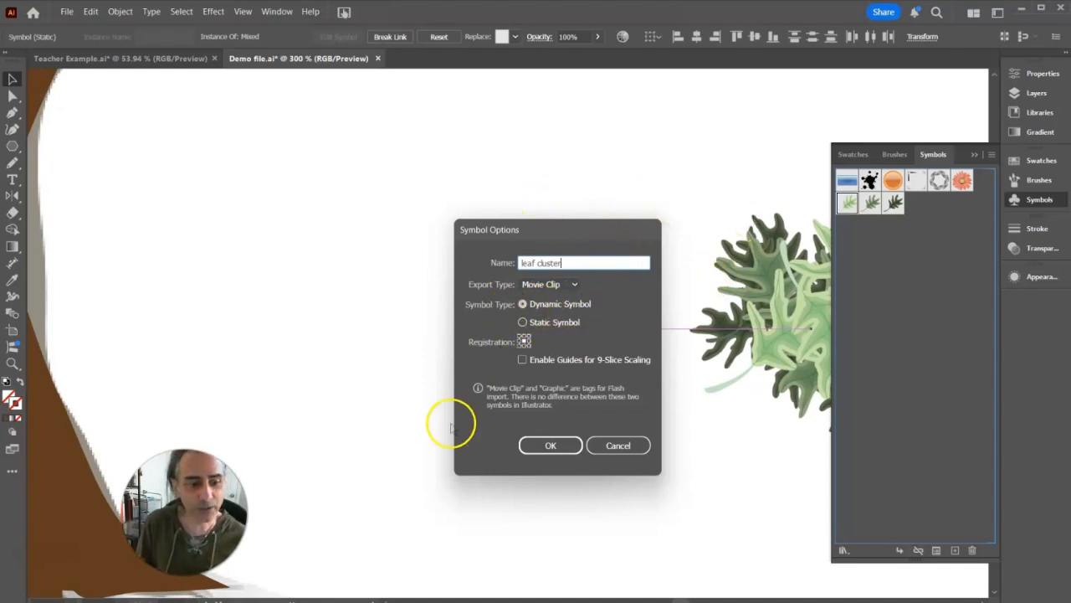
{"action": "left_click", "coordinate": [551, 446]}
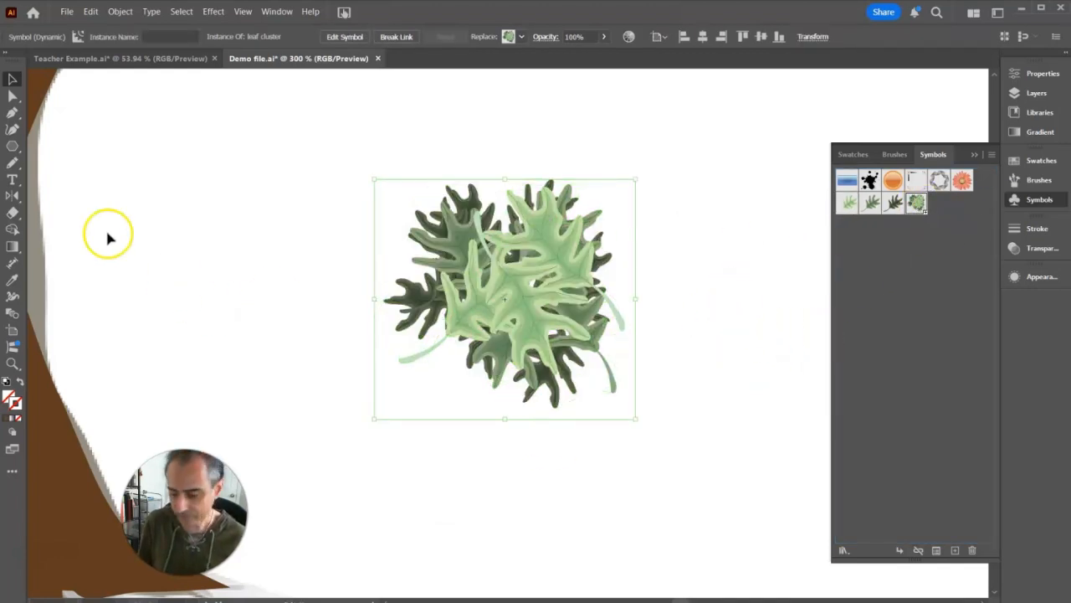
Step: Delete the leaf cluster instance from the artboard, keeping only the saved symbol
{"action": "left_click", "coordinate": [255, 151]}
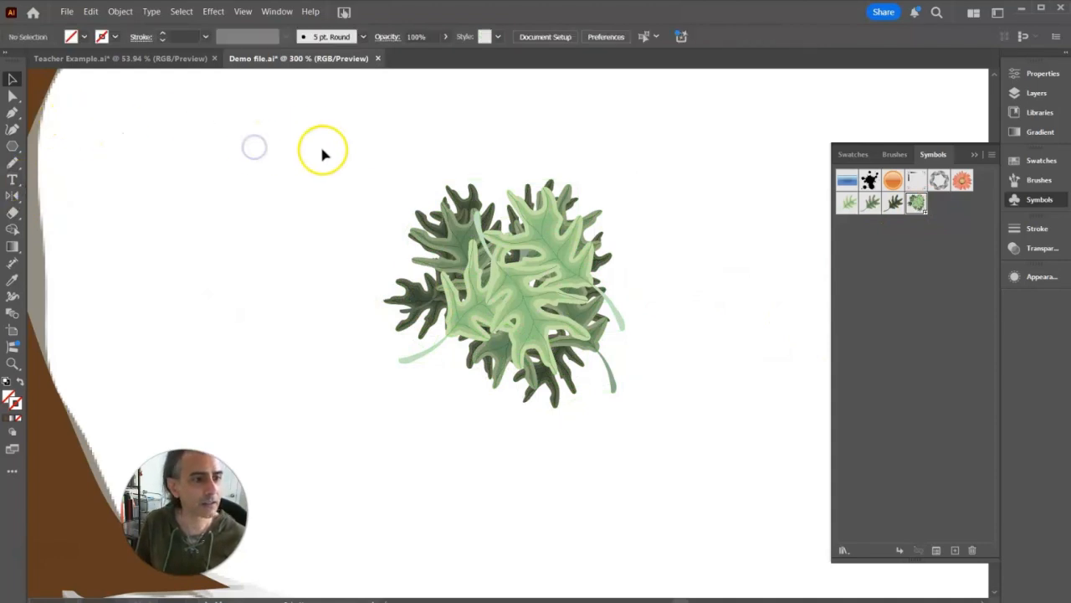
{"action": "left_click_drag", "start_coordinate": [308, 137], "coordinate": [734, 464]}
{"action": "key", "text": "Delete"}
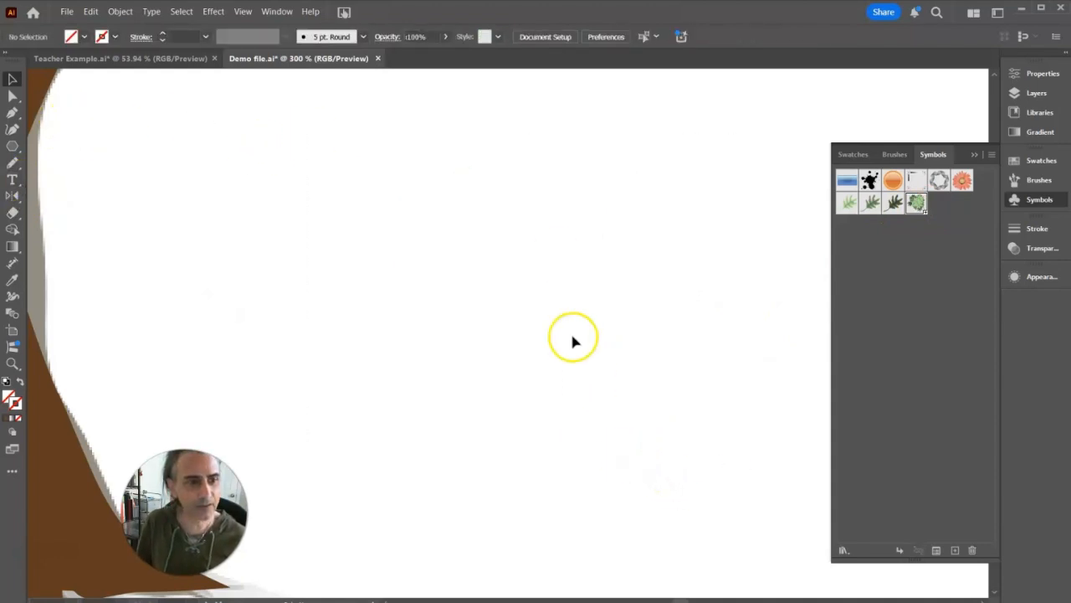
Step: Try a leaf cluster instance over the upper right of the tree's canopy, then delete it
{"action": "left_click_drag", "start_coordinate": [387, 198], "coordinate": [638, 583]}
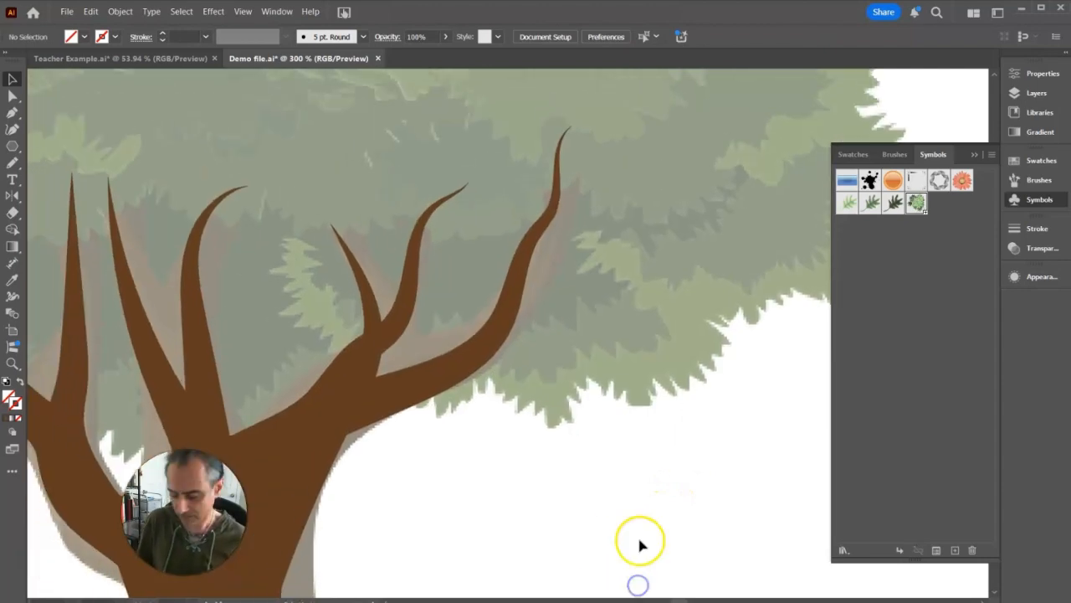
{"action": "key", "text": "ctrl+minus"}
{"action": "key", "text": "ctrl+minus"}
{"action": "key", "text": "ctrl+minus"}
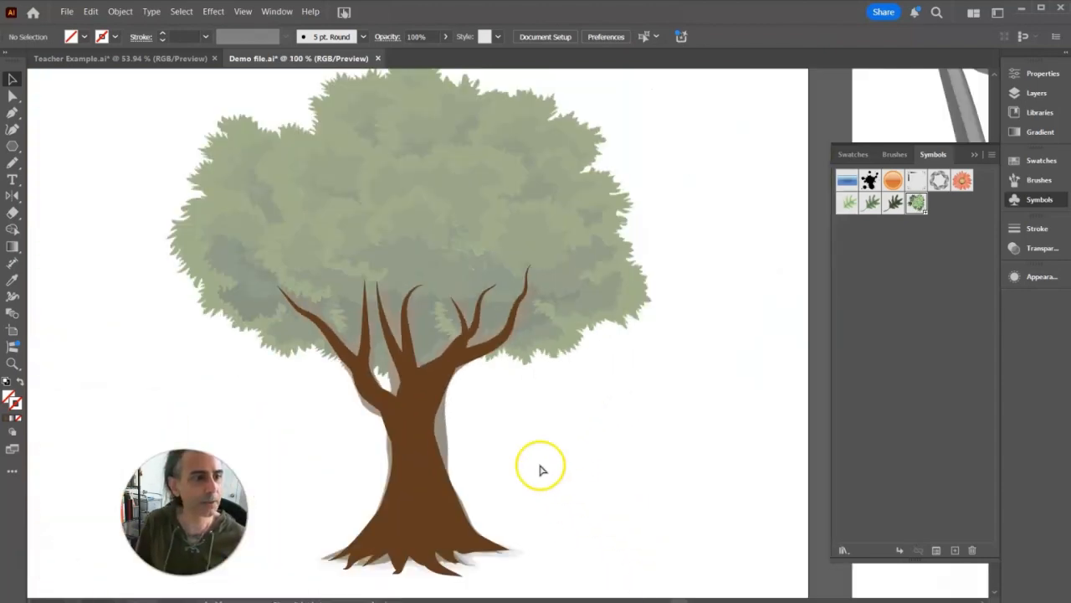
{"action": "left_click_drag", "start_coordinate": [450, 174], "coordinate": [478, 207]}
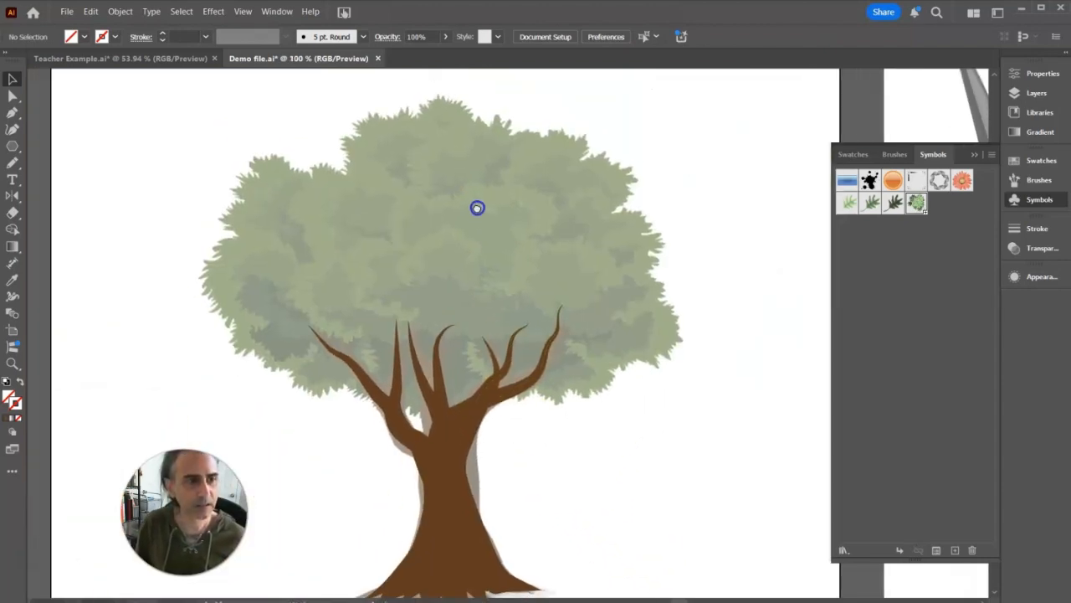
{"action": "left_click_drag", "start_coordinate": [711, 226], "coordinate": [576, 220]}
{"action": "left_click", "coordinate": [732, 311]}
{"action": "left_click", "coordinate": [697, 232]}
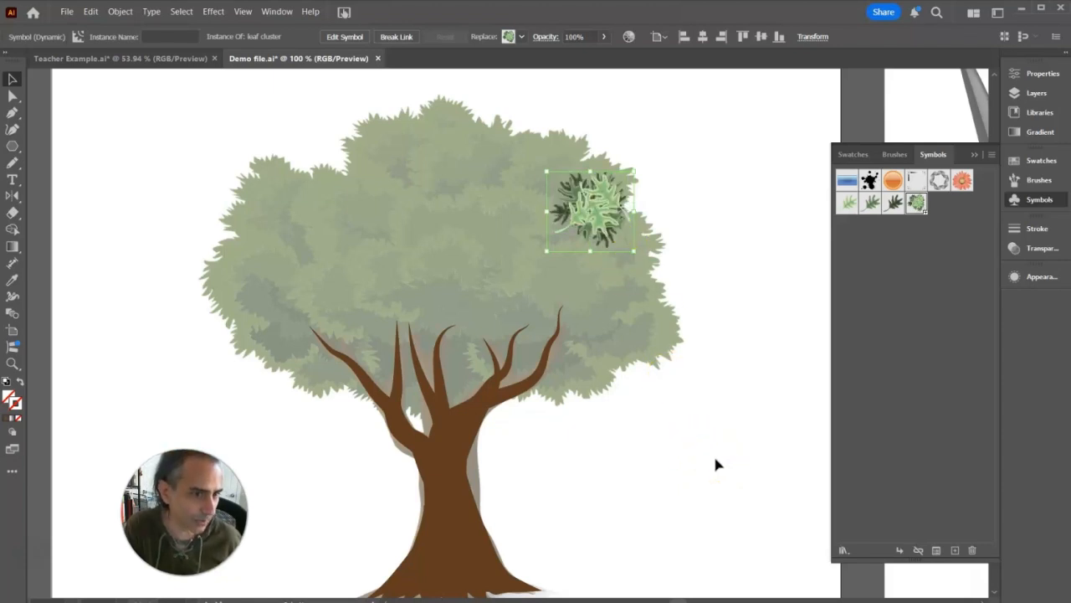
{"action": "left_click", "coordinate": [725, 461]}
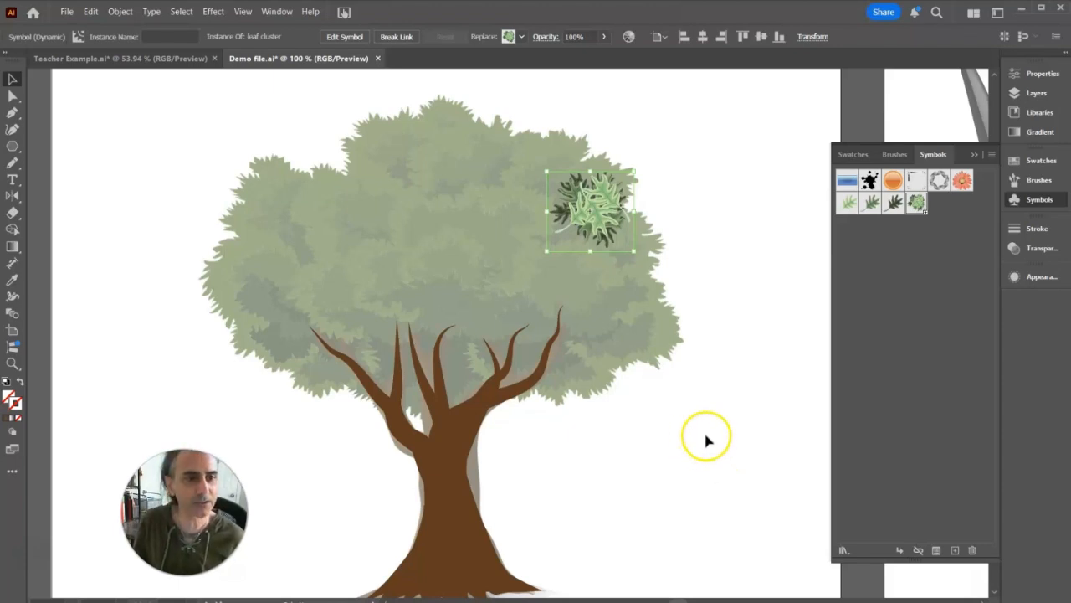
{"action": "key", "text": "Delete"}
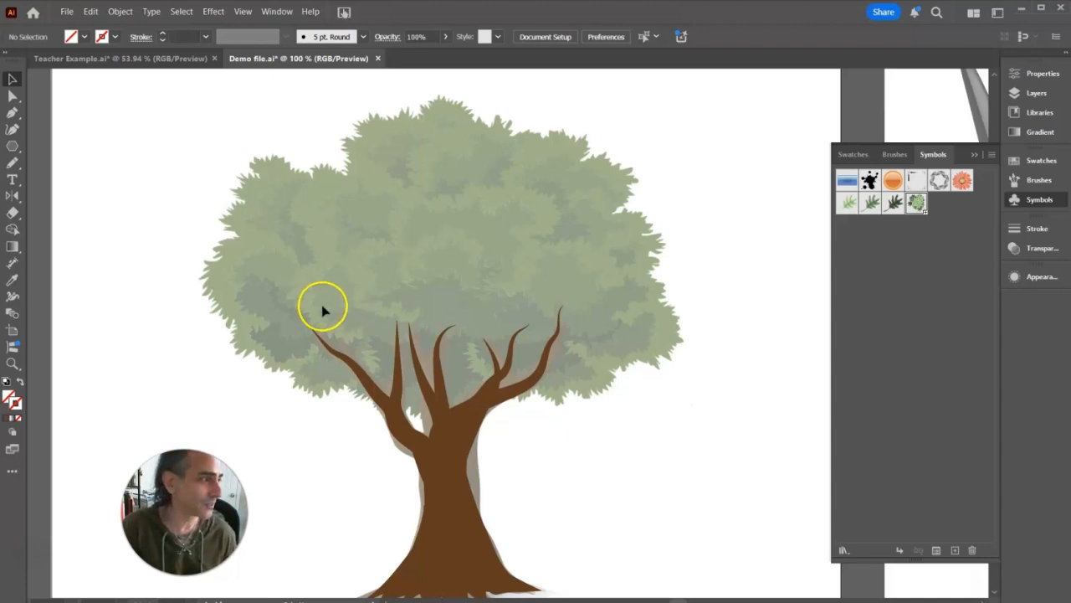
Step: Activate the Symbol Sprayer tool in place of the Pencil tool
{"action": "left_click", "coordinate": [12, 471]}
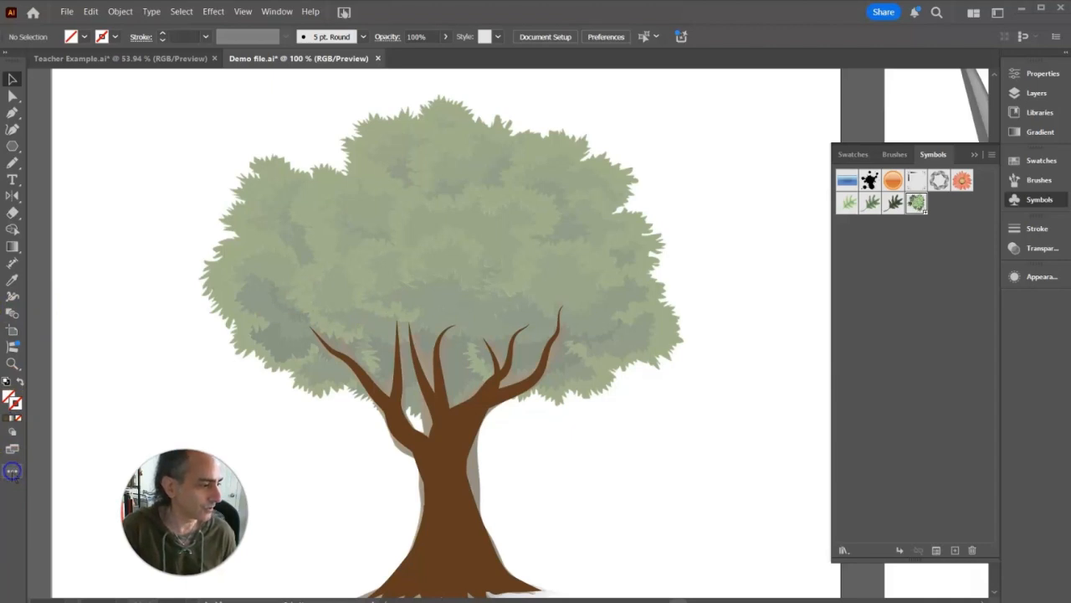
{"action": "left_click", "coordinate": [12, 472]}
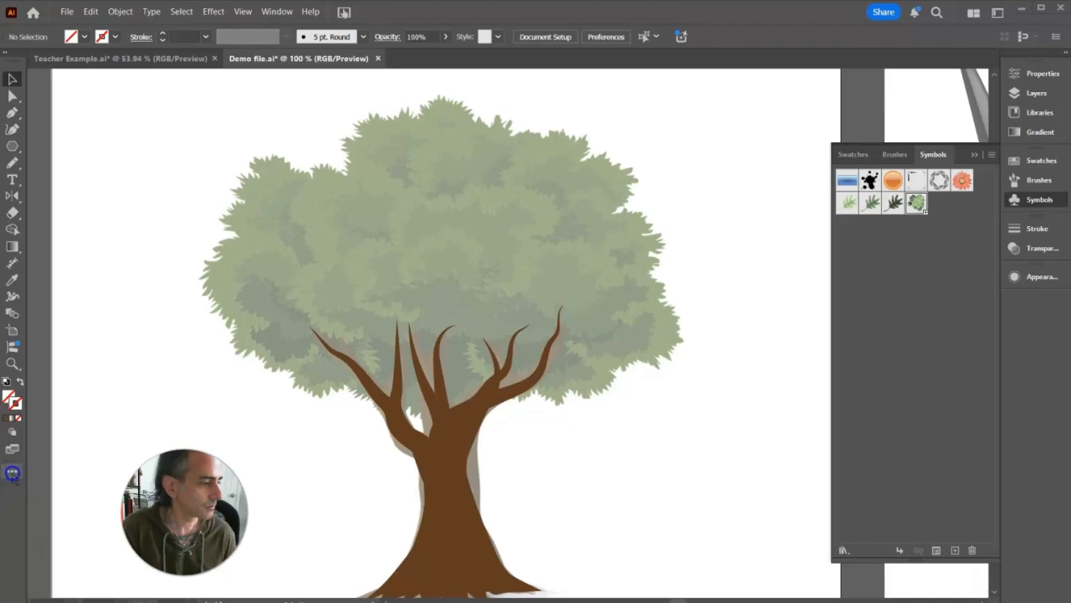
{"action": "left_click", "coordinate": [10, 473]}
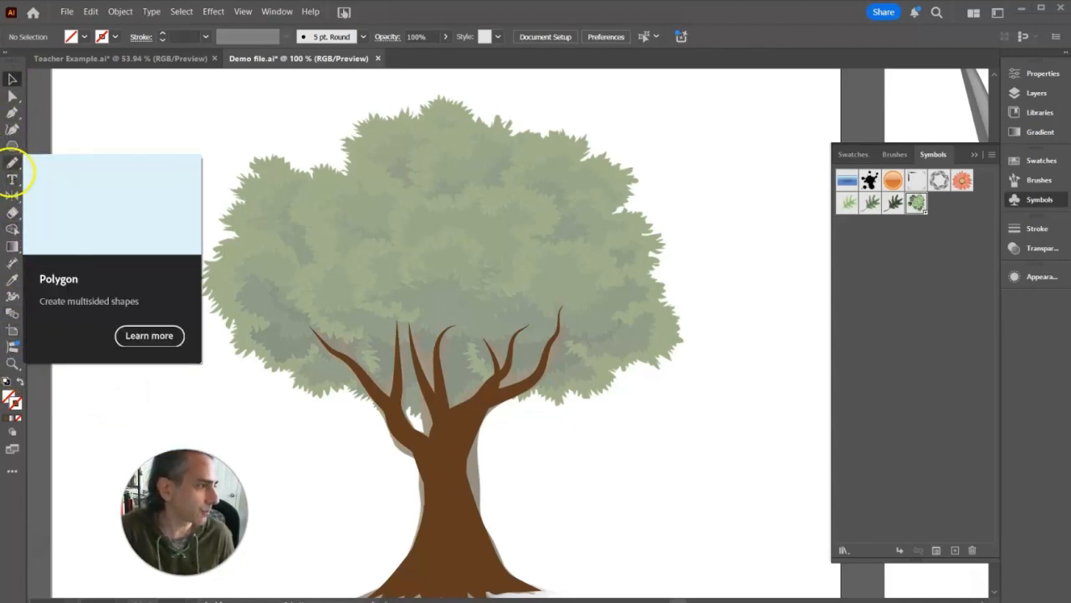
{"action": "left_click", "coordinate": [13, 162]}
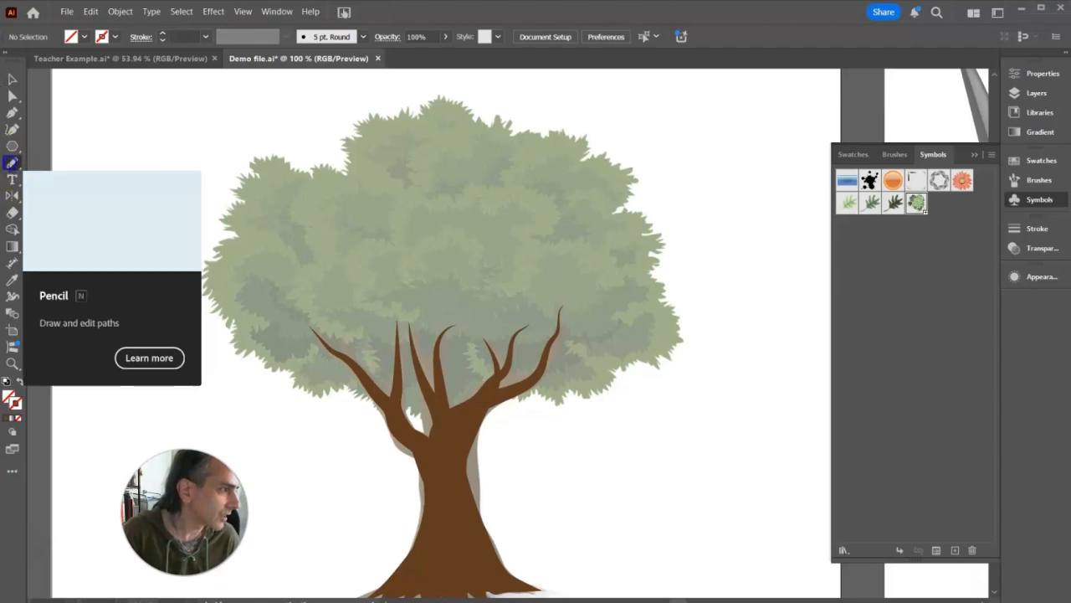
{"action": "mouse_move", "coordinate": [12, 162]}
{"action": "left_mouse_down"}
{"action": "mouse_move", "coordinate": [50, 180]}
{"action": "mouse_move", "coordinate": [60, 215]}
{"action": "mouse_move", "coordinate": [73, 216]}
{"action": "left_mouse_up"}
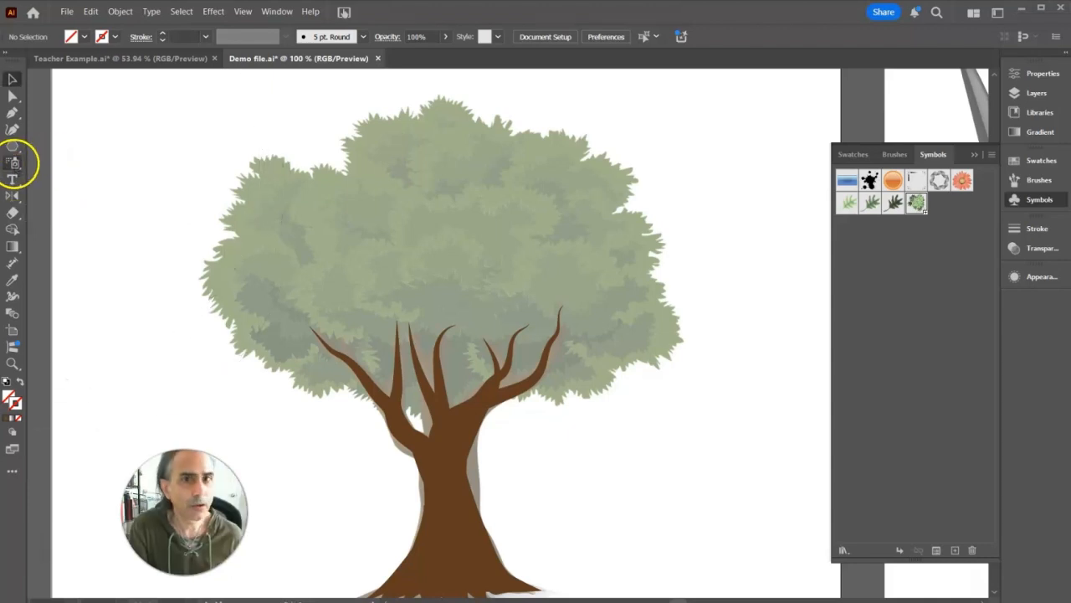
Step: Review the Symbol Sprayer's diameter, intensity, symbol set density, size and spin options, then accept them
{"action": "double_click", "coordinate": [14, 162]}
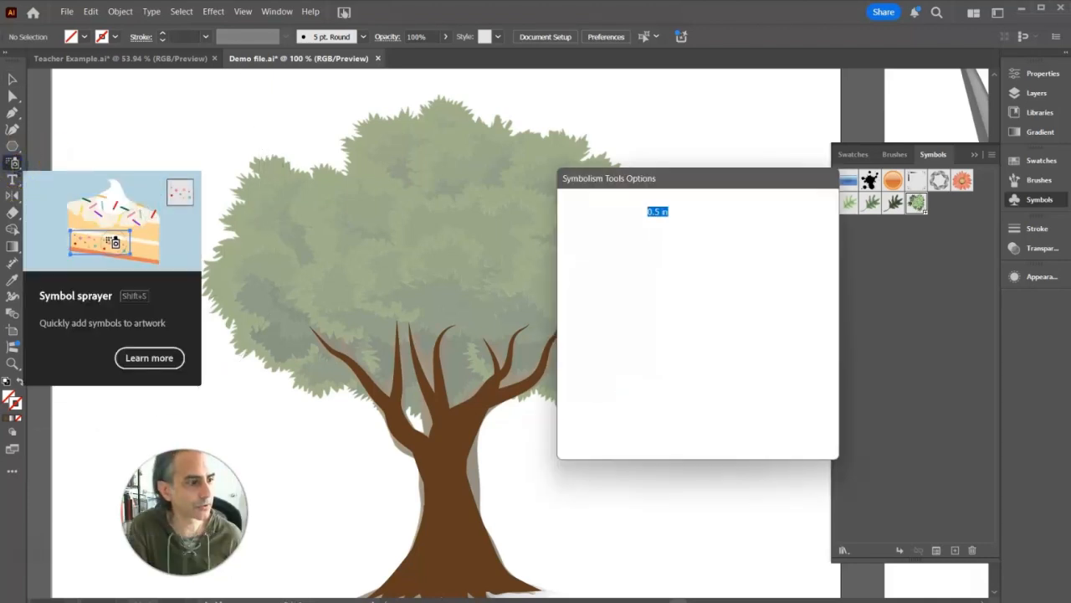
{"action": "left_click", "coordinate": [676, 210]}
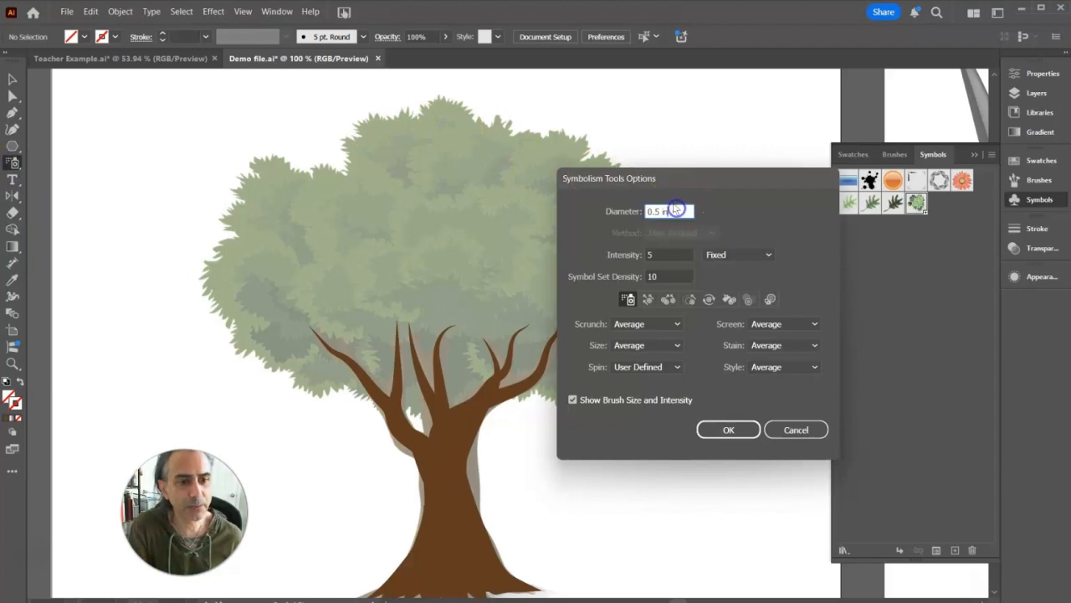
{"action": "double_click", "coordinate": [657, 211]}
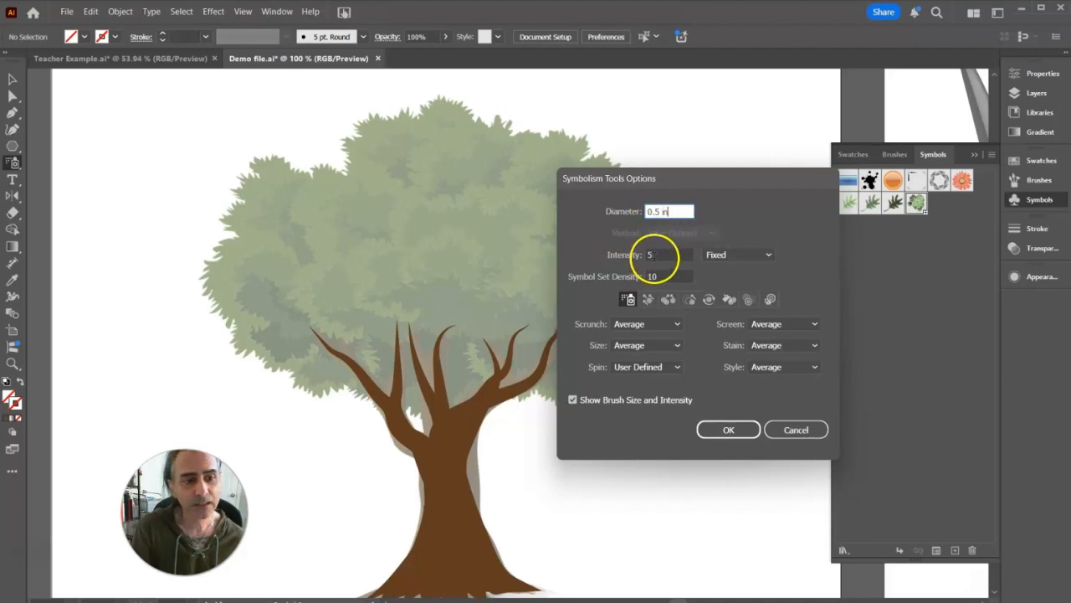
{"action": "left_click", "coordinate": [650, 255]}
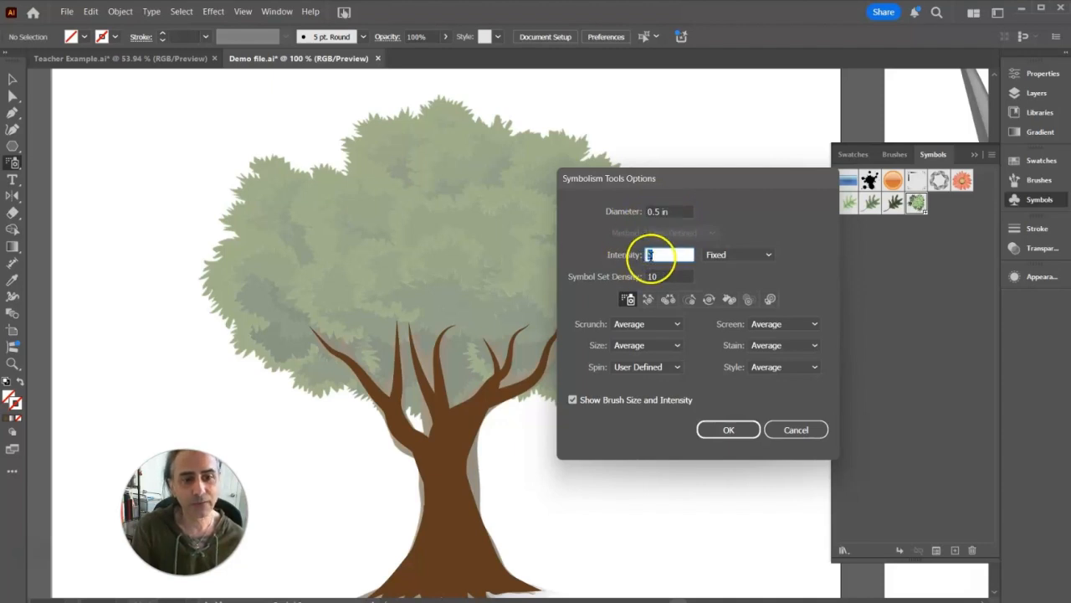
{"action": "left_click", "coordinate": [720, 254]}
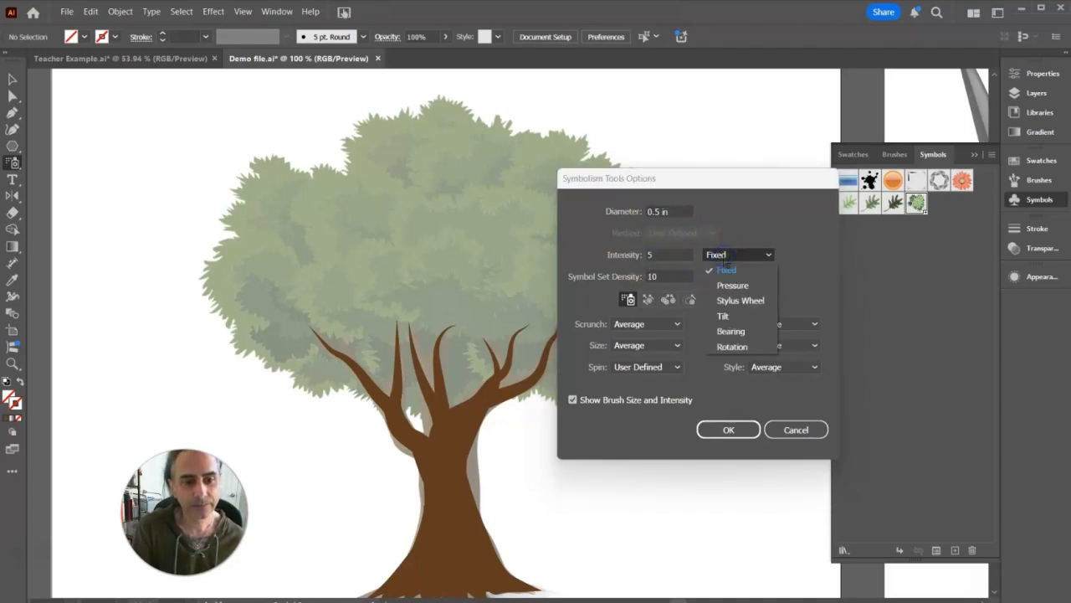
{"action": "left_click", "coordinate": [721, 264]}
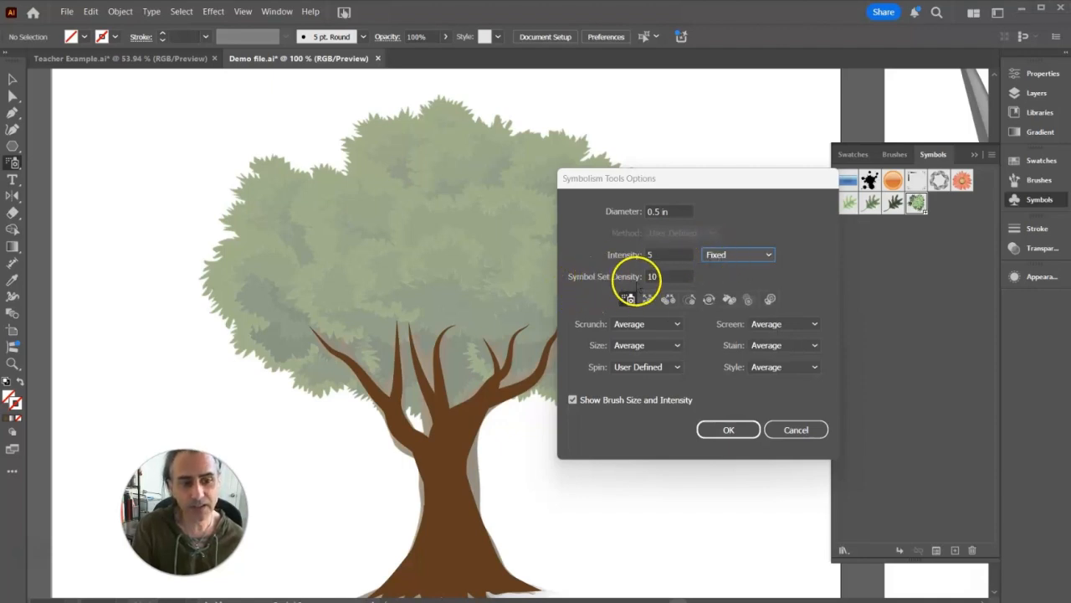
{"action": "double_click", "coordinate": [652, 277]}
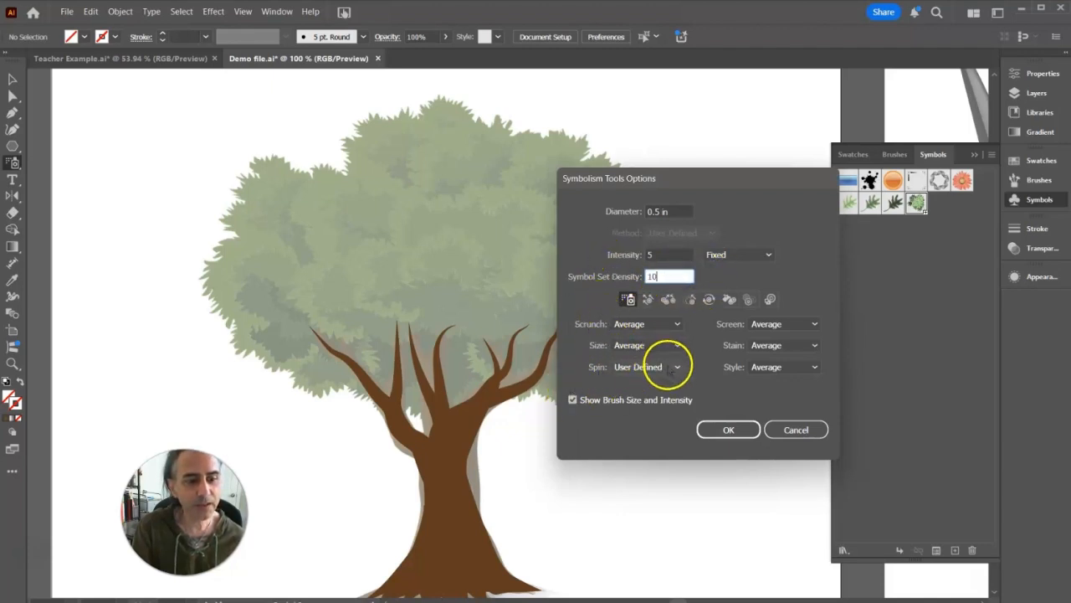
{"action": "left_click", "coordinate": [670, 365]}
{"action": "left_click", "coordinate": [634, 401]}
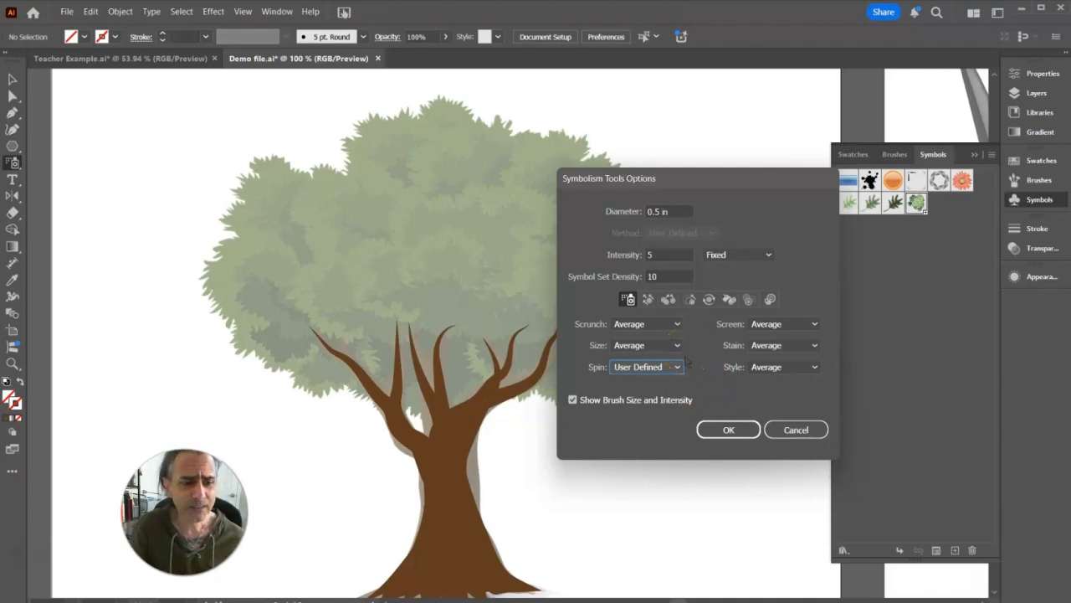
{"action": "left_click", "coordinate": [658, 344]}
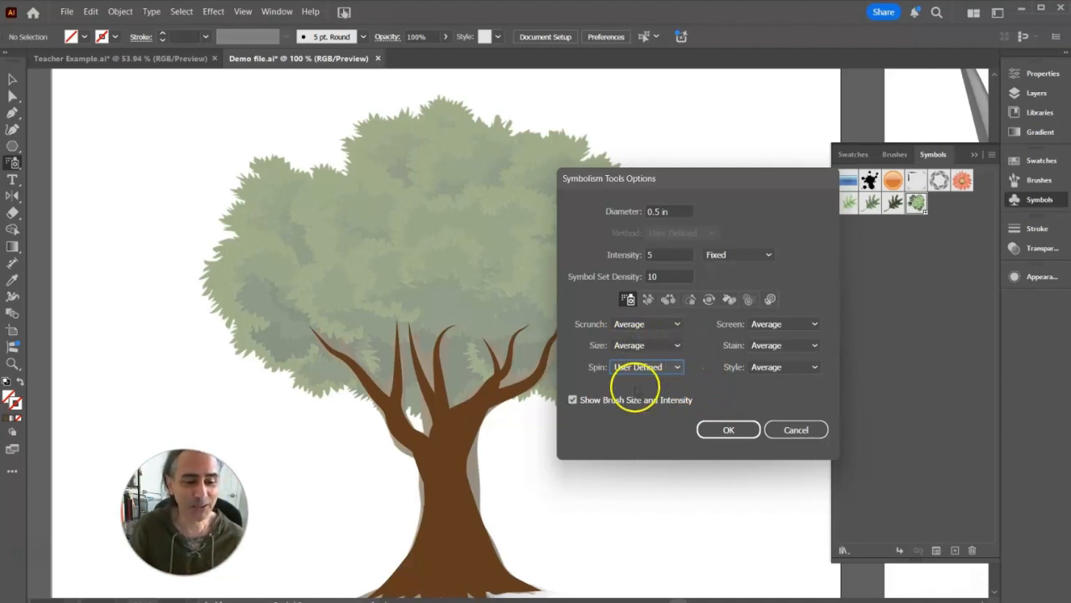
{"action": "left_click", "coordinate": [723, 431]}
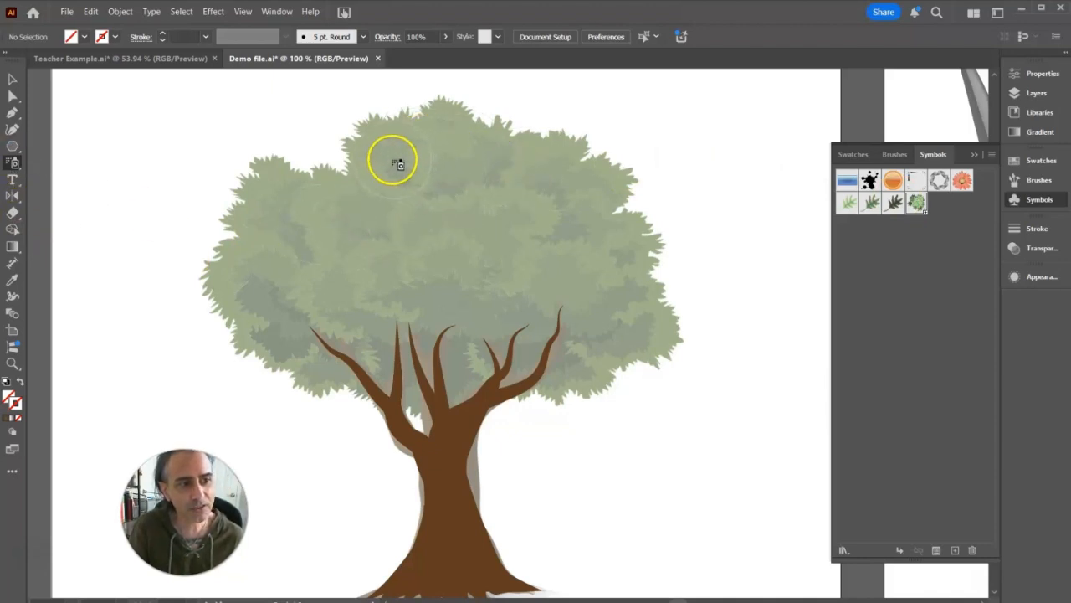
Step: Spray leaf cluster symbols across the top and upper right of the tree's canopy with the Symbol Sprayer
{"action": "left_click_drag", "start_coordinate": [392, 160], "coordinate": [412, 164]}
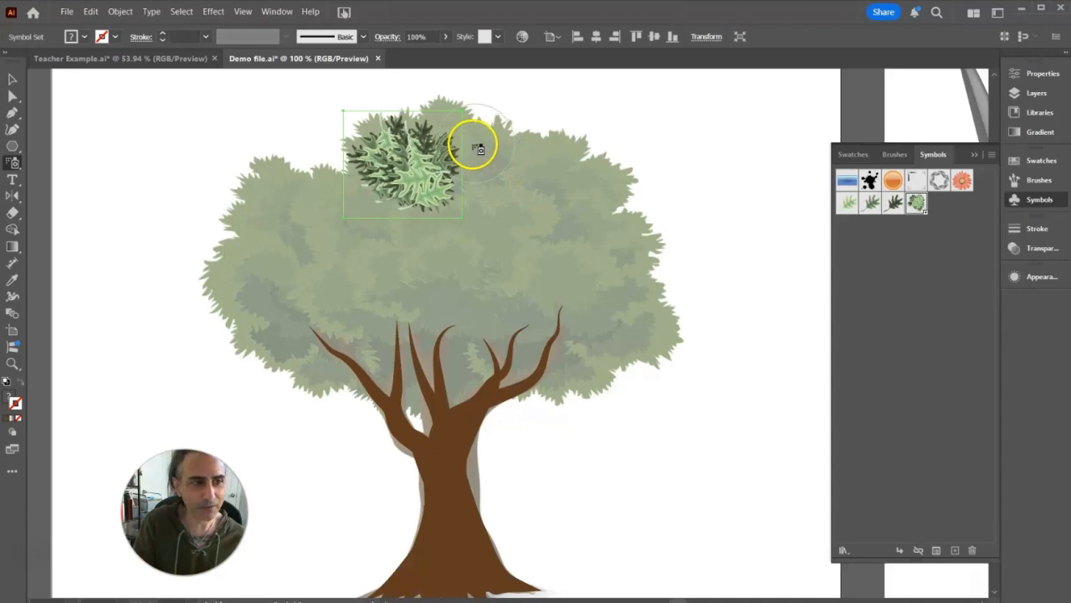
{"action": "left_click_drag", "start_coordinate": [444, 136], "coordinate": [448, 135]}
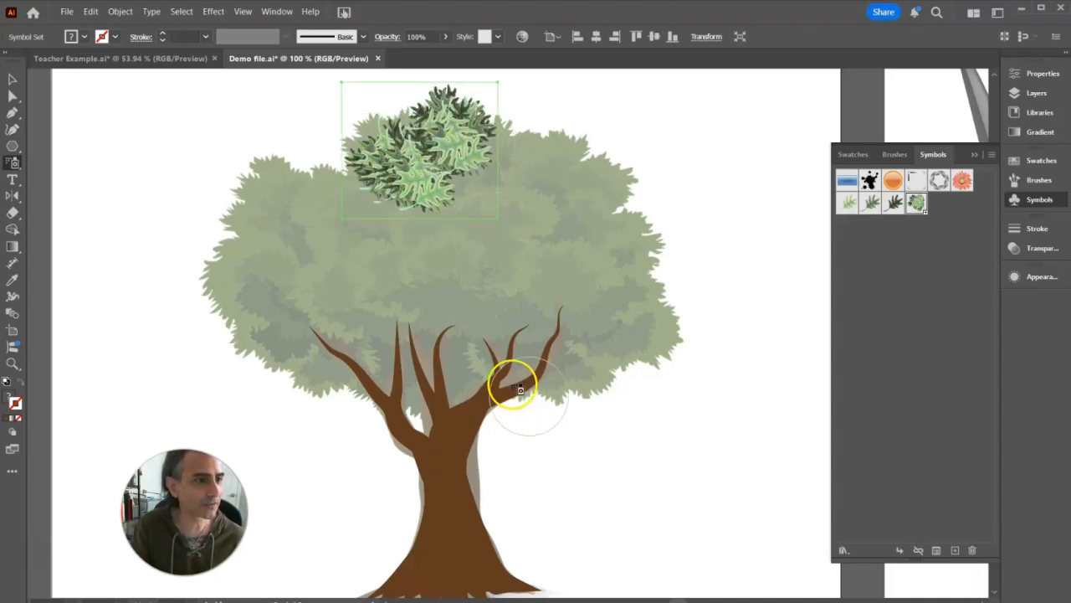
{"action": "mouse_move", "coordinate": [485, 179]}
{"action": "left_mouse_down"}
{"action": "mouse_move", "coordinate": [491, 192]}
{"action": "mouse_move", "coordinate": [519, 183]}
{"action": "mouse_move", "coordinate": [505, 160]}
{"action": "mouse_move", "coordinate": [555, 173]}
{"action": "left_mouse_up"}
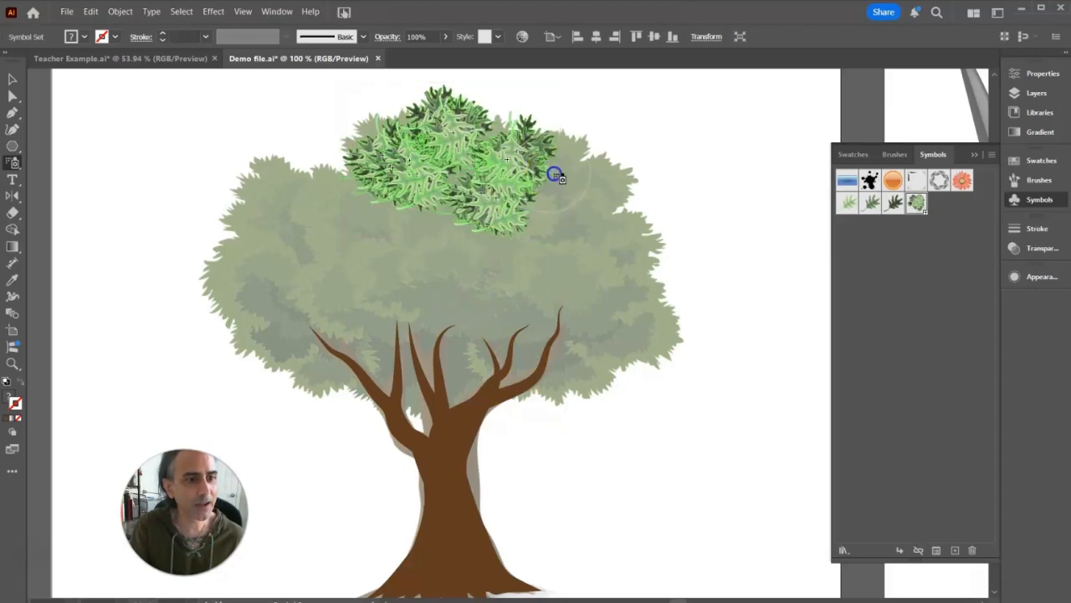
{"action": "left_click_drag", "start_coordinate": [539, 229], "coordinate": [529, 228]}
{"action": "left_click", "coordinate": [453, 174]}
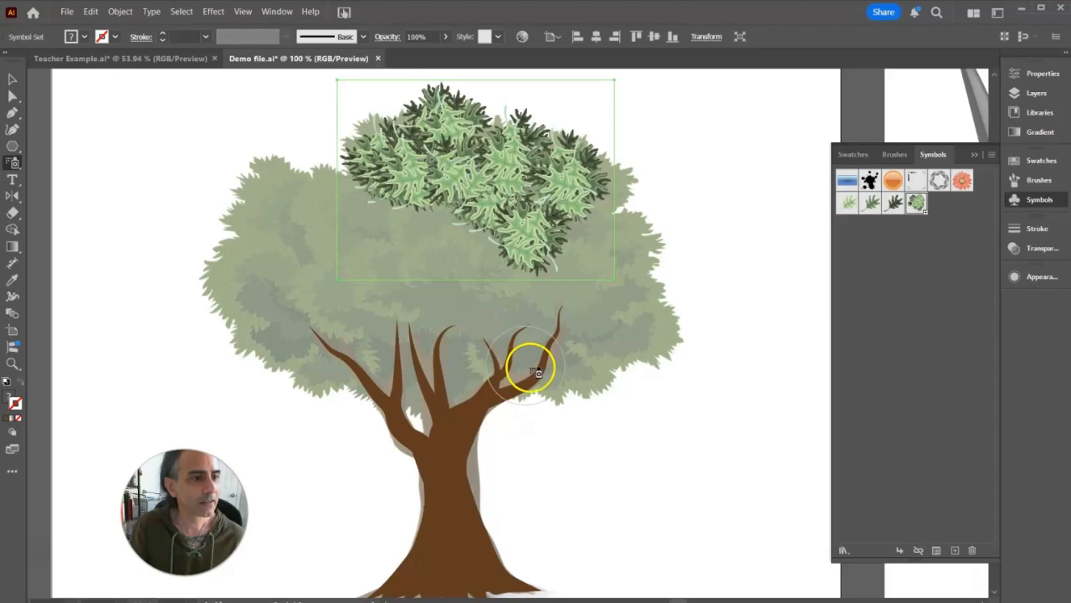
{"action": "left_click", "coordinate": [534, 195]}
{"action": "left_click", "coordinate": [535, 190]}
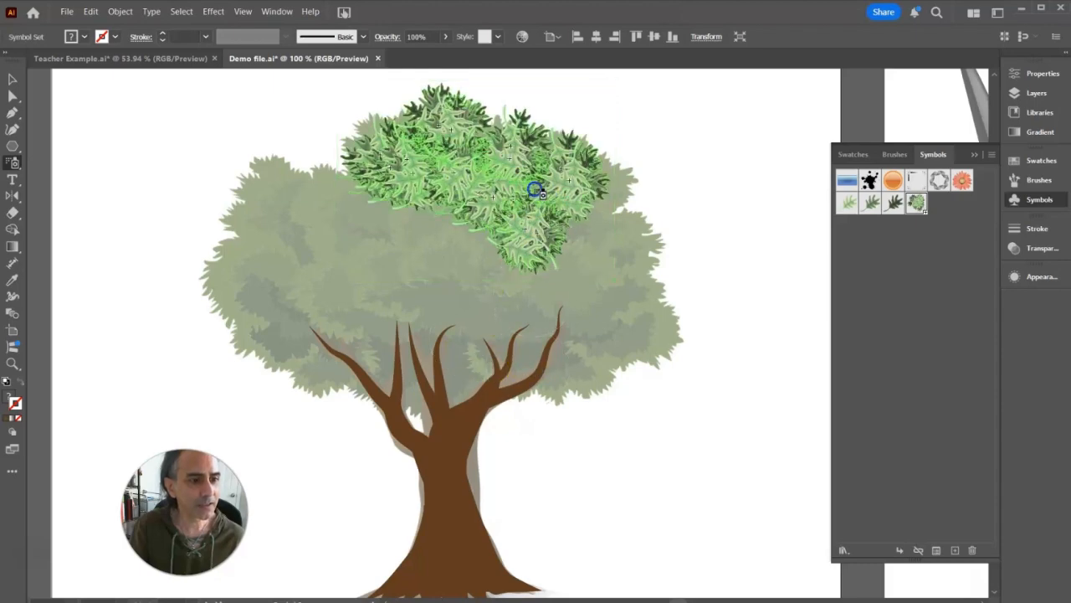
{"action": "left_click", "coordinate": [610, 201]}
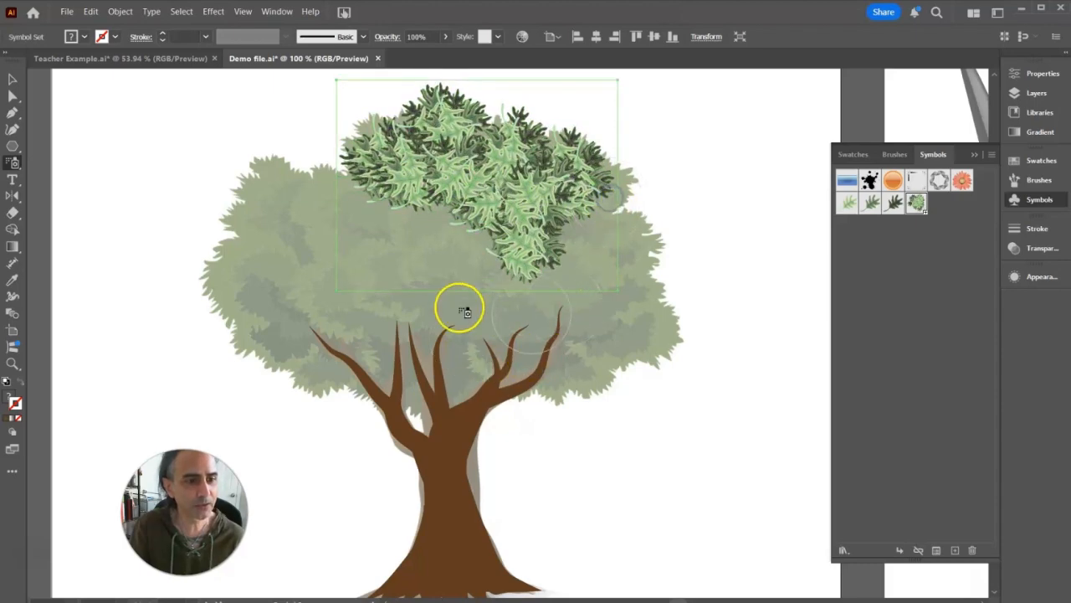
Step: Spray more leaf clusters through the middle of the canopy, beneath the foliage at its top
{"action": "left_click_drag", "start_coordinate": [439, 245], "coordinate": [438, 268]}
{"action": "left_click", "coordinate": [419, 223]}
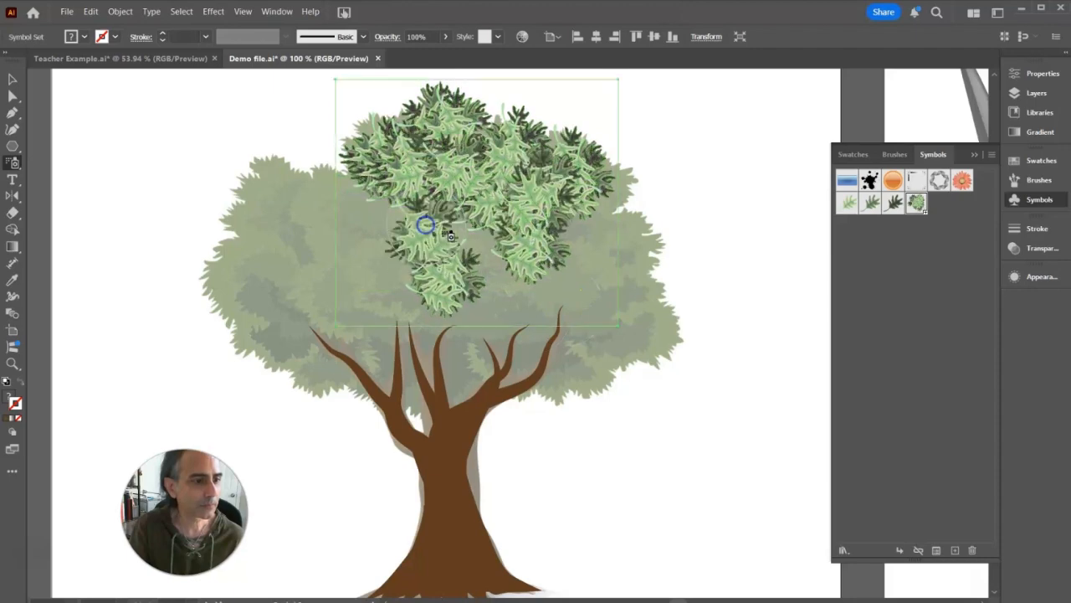
{"action": "left_click", "coordinate": [480, 246]}
{"action": "left_click_drag", "start_coordinate": [464, 223], "coordinate": [460, 220]}
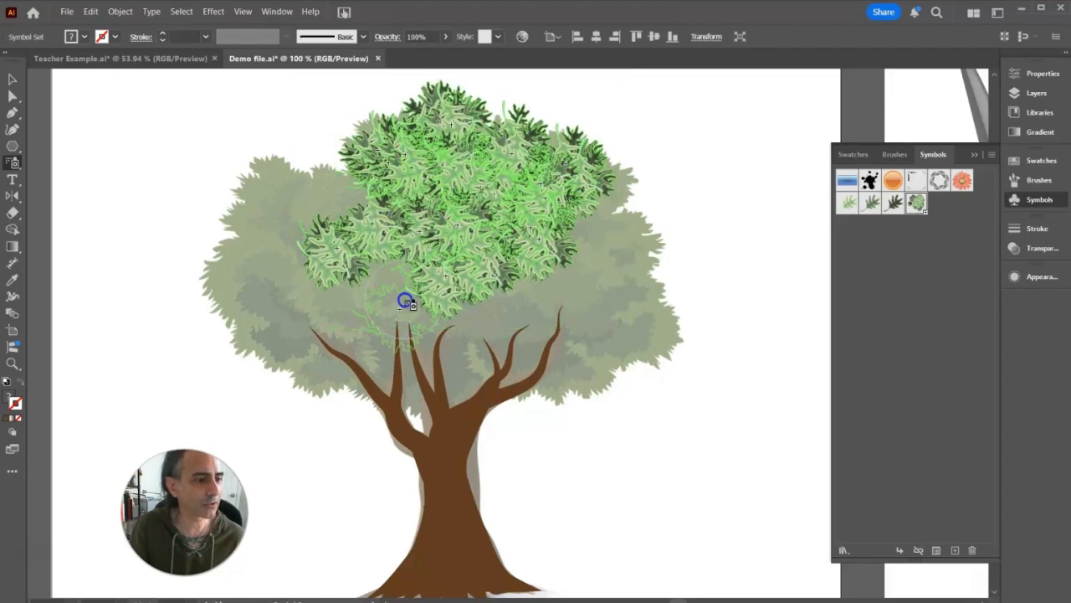
Step: Extend the sprayed leaf clusters over the upper branch tips and down the right side of the canopy
{"action": "mouse_move", "coordinate": [405, 301]}
{"action": "left_mouse_down"}
{"action": "mouse_move", "coordinate": [502, 318]}
{"action": "mouse_move", "coordinate": [527, 310]}
{"action": "mouse_move", "coordinate": [529, 298]}
{"action": "mouse_move", "coordinate": [512, 294]}
{"action": "mouse_move", "coordinate": [532, 301]}
{"action": "mouse_move", "coordinate": [462, 303]}
{"action": "mouse_move", "coordinate": [489, 299]}
{"action": "left_mouse_up"}
{"action": "left_click", "coordinate": [526, 298]}
{"action": "left_click", "coordinate": [560, 282]}
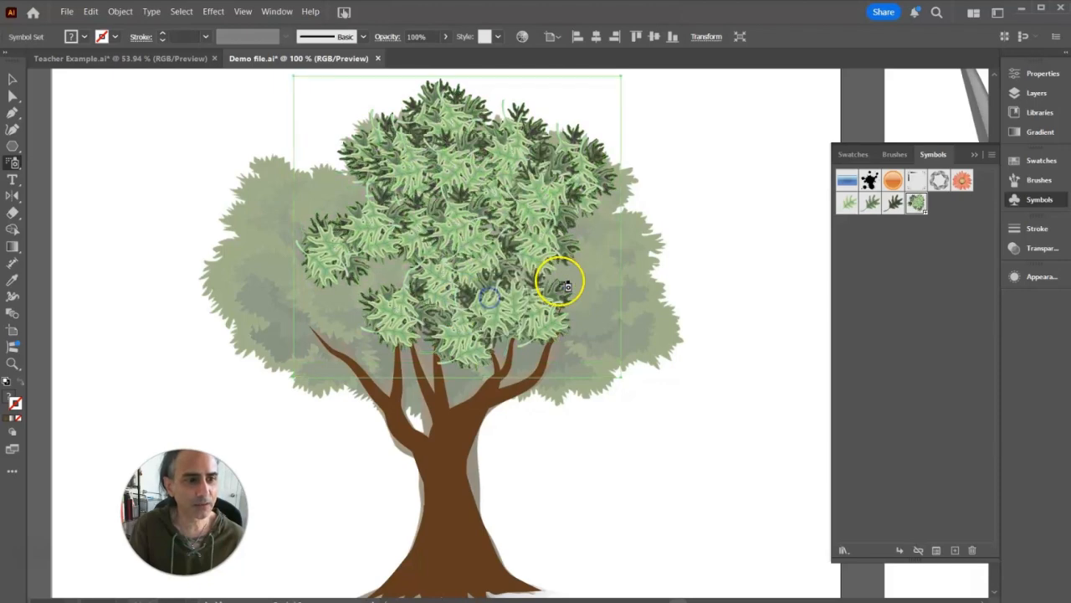
{"action": "left_click_drag", "start_coordinate": [585, 251], "coordinate": [594, 277]}
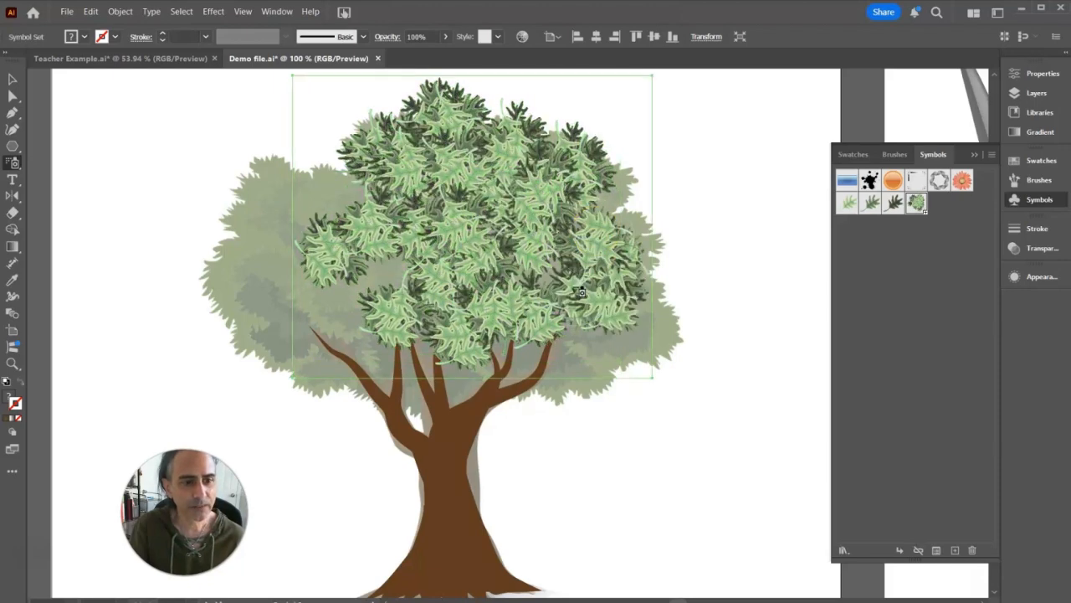
{"action": "mouse_move", "coordinate": [586, 345]}
{"action": "left_mouse_down"}
{"action": "mouse_move", "coordinate": [579, 351]}
{"action": "mouse_move", "coordinate": [610, 306]}
{"action": "left_mouse_up"}
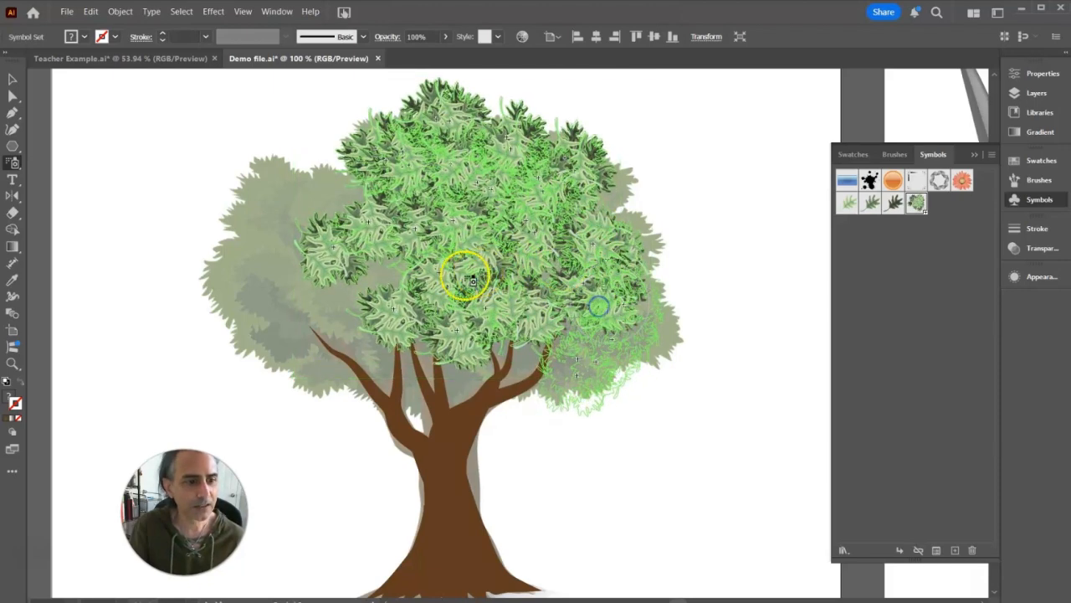
Step: Cover the left side of the canopy with leaf clusters, from its upper lobe down to its lower edge
{"action": "left_click_drag", "start_coordinate": [339, 216], "coordinate": [327, 220]}
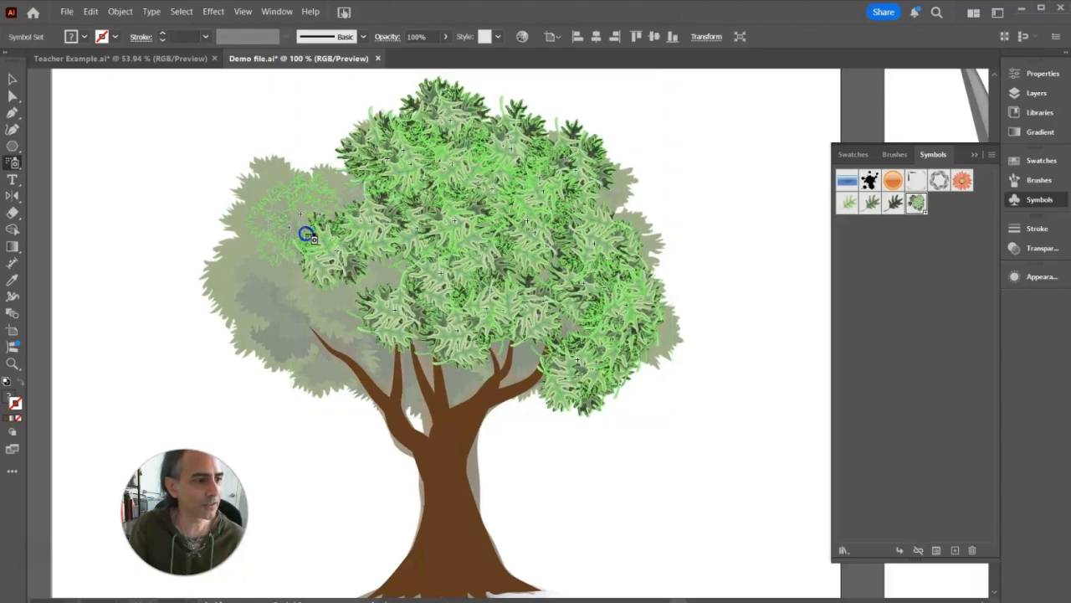
{"action": "mouse_move", "coordinate": [307, 276]}
{"action": "left_mouse_down"}
{"action": "mouse_move", "coordinate": [308, 289]}
{"action": "mouse_move", "coordinate": [379, 286]}
{"action": "mouse_move", "coordinate": [352, 337]}
{"action": "left_mouse_up"}
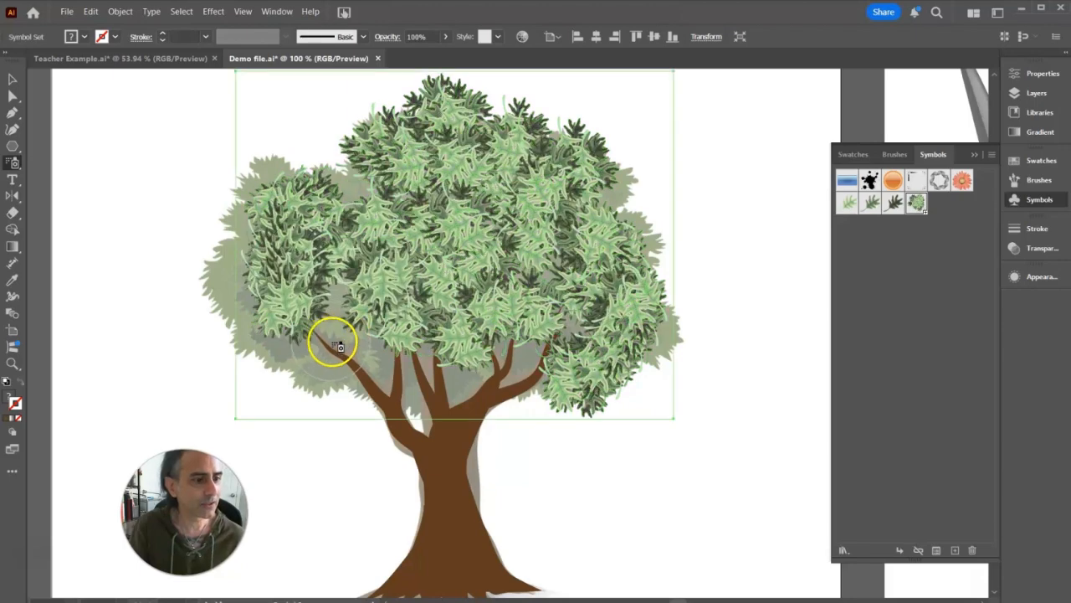
{"action": "mouse_move", "coordinate": [512, 345]}
{"action": "left_mouse_down"}
{"action": "mouse_move", "coordinate": [358, 352]}
{"action": "mouse_move", "coordinate": [347, 334]}
{"action": "mouse_move", "coordinate": [278, 325]}
{"action": "mouse_move", "coordinate": [233, 275]}
{"action": "mouse_move", "coordinate": [235, 240]}
{"action": "mouse_move", "coordinate": [239, 286]}
{"action": "left_mouse_up"}
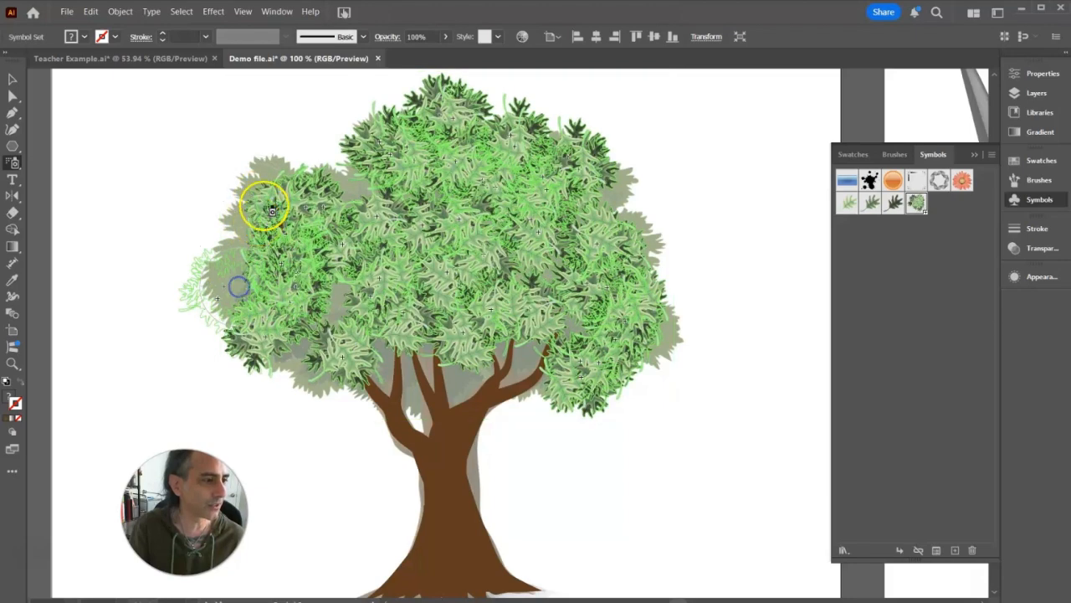
{"action": "mouse_move", "coordinate": [271, 211]}
{"action": "left_mouse_down"}
{"action": "mouse_move", "coordinate": [261, 220]}
{"action": "mouse_move", "coordinate": [273, 182]}
{"action": "left_mouse_up"}
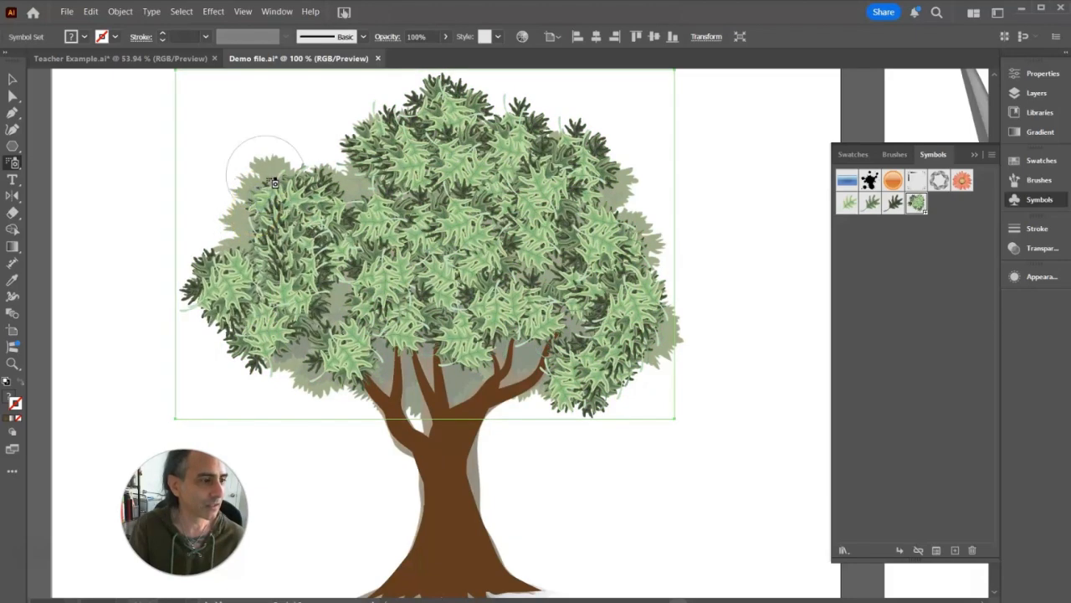
{"action": "mouse_move", "coordinate": [255, 220]}
{"action": "left_mouse_down"}
{"action": "mouse_move", "coordinate": [239, 215]}
{"action": "mouse_move", "coordinate": [334, 186]}
{"action": "mouse_move", "coordinate": [366, 193]}
{"action": "left_mouse_up"}
Step: Spray leaf clusters along the canopy's bottom edge, covering the branches above the trunk
{"action": "left_click", "coordinate": [435, 367]}
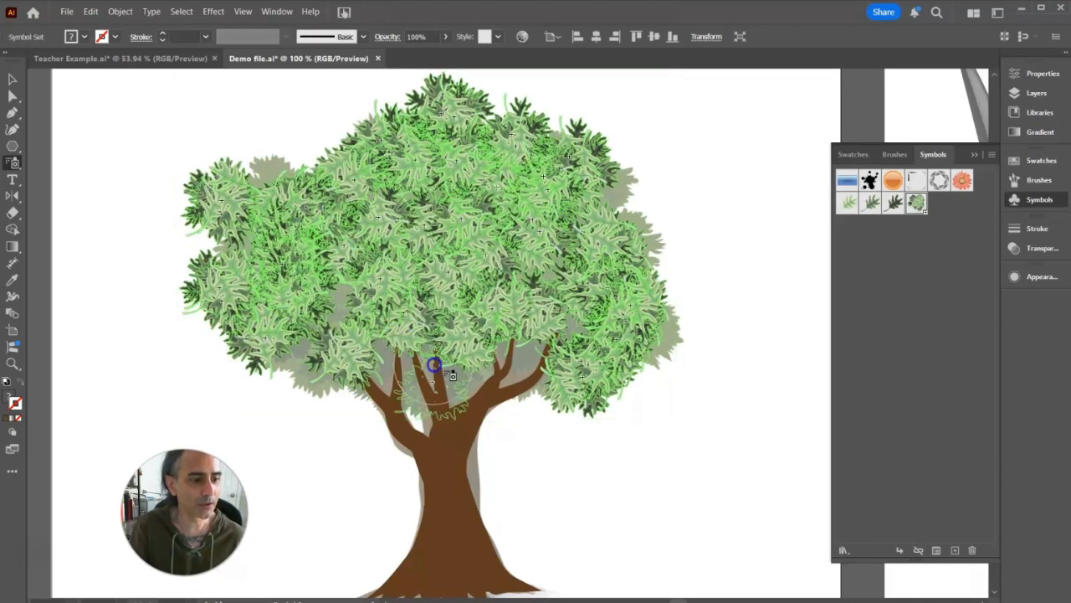
{"action": "mouse_move", "coordinate": [501, 364]}
{"action": "left_mouse_down"}
{"action": "mouse_move", "coordinate": [535, 357]}
{"action": "mouse_move", "coordinate": [361, 351]}
{"action": "mouse_move", "coordinate": [331, 316]}
{"action": "mouse_move", "coordinate": [379, 333]}
{"action": "mouse_move", "coordinate": [390, 360]}
{"action": "left_mouse_up"}
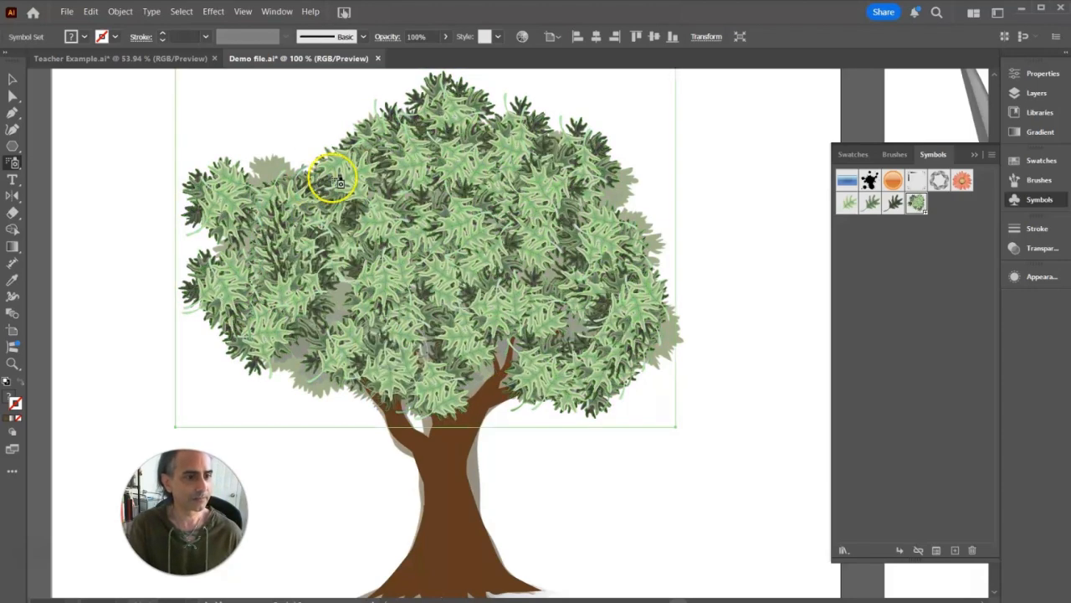
{"action": "left_click_drag", "start_coordinate": [568, 261], "coordinate": [574, 323]}
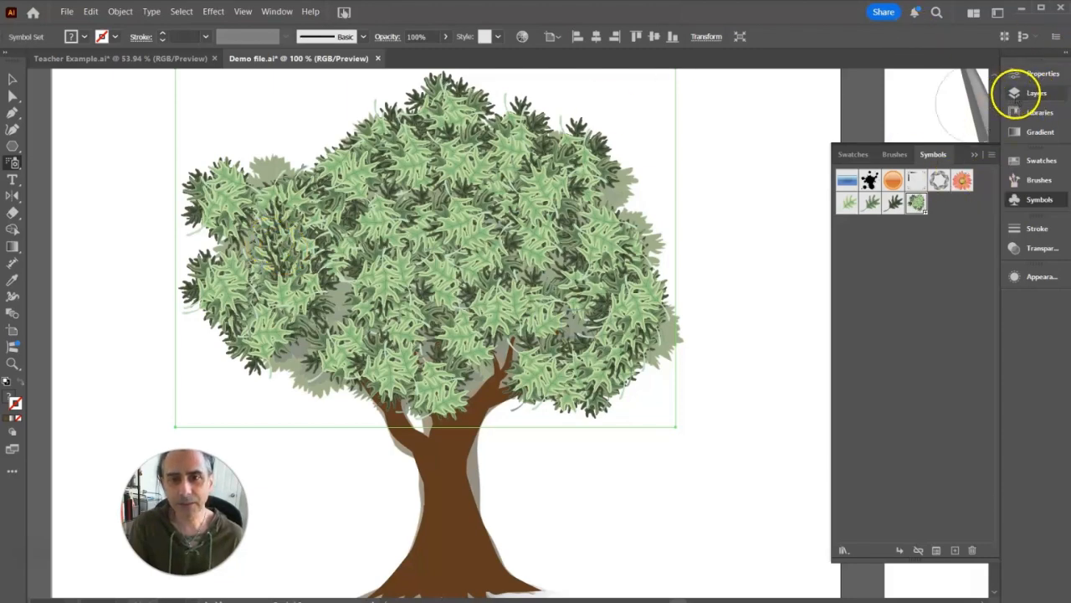
Step: Hide the template layer and spray leaf clusters into the white gap in the left middle of the canopy
{"action": "left_click", "coordinate": [1017, 95]}
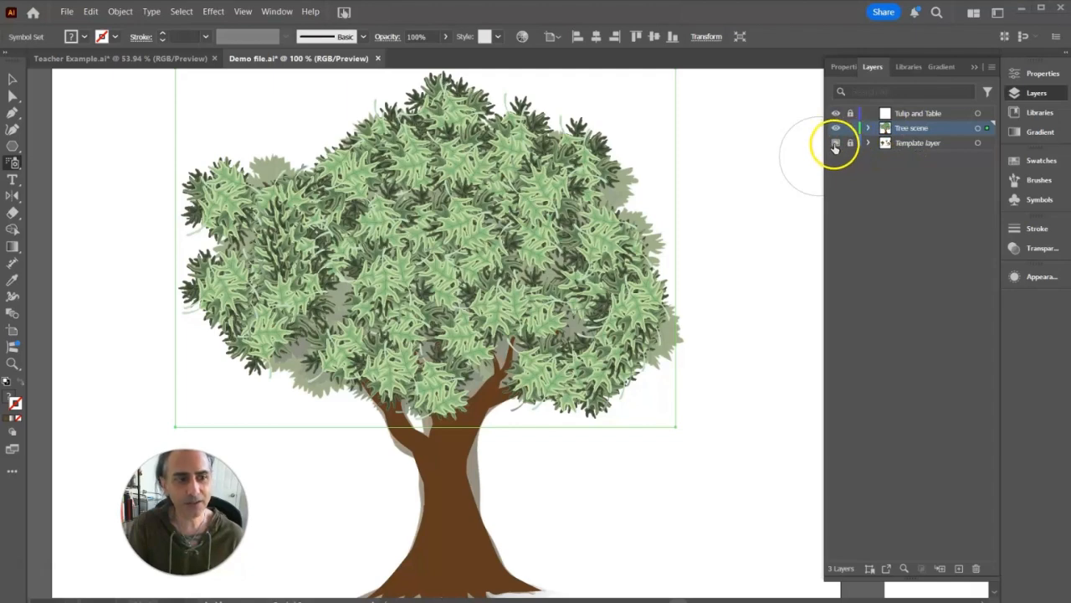
{"action": "left_click", "coordinate": [836, 143]}
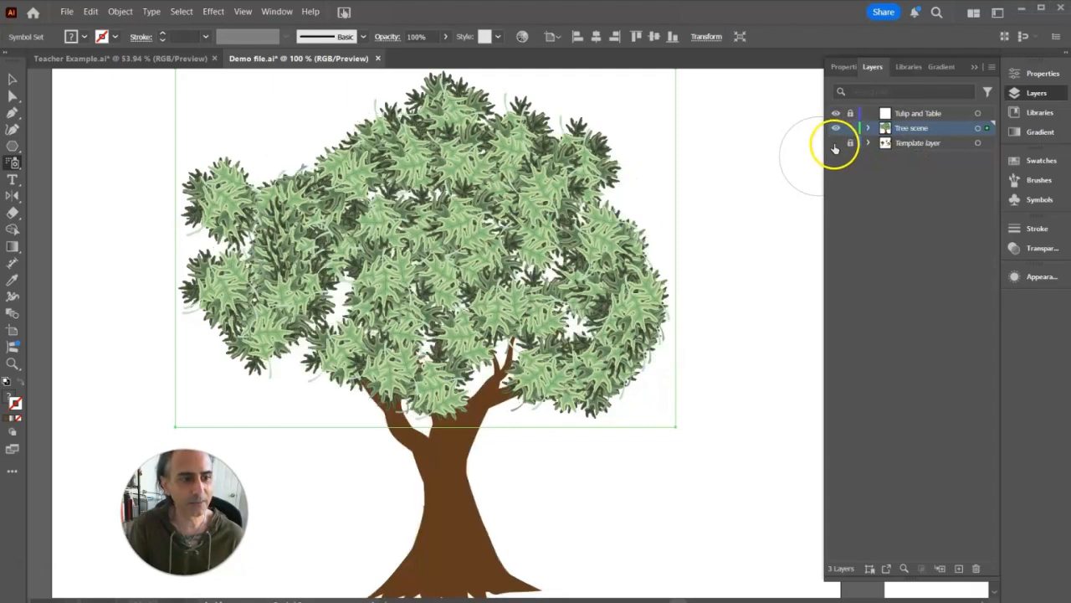
{"action": "left_click", "coordinate": [338, 304]}
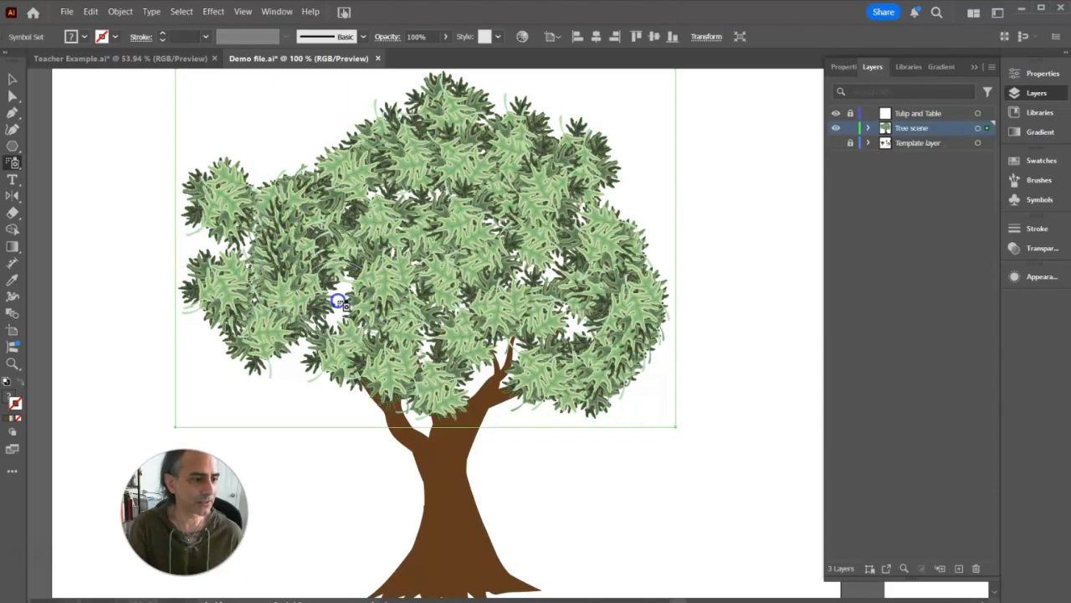
{"action": "left_click", "coordinate": [340, 298]}
{"action": "left_click", "coordinate": [339, 293]}
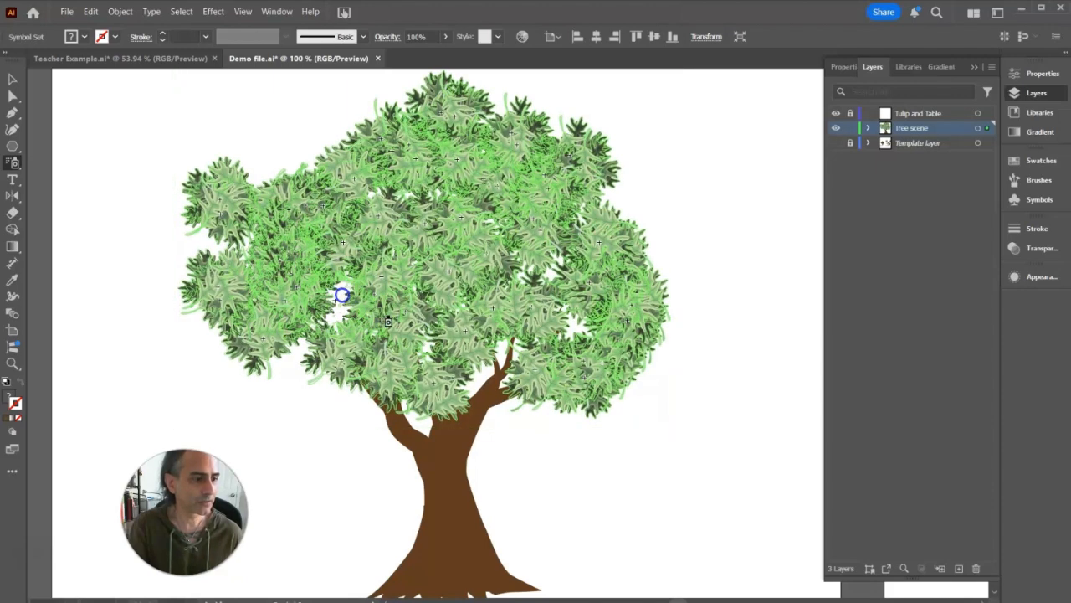
Step: Spray leaf clusters over the exposed right branches and the remaining gaps in the canopy's right side, centre and lower left edge
{"action": "left_click", "coordinate": [507, 348]}
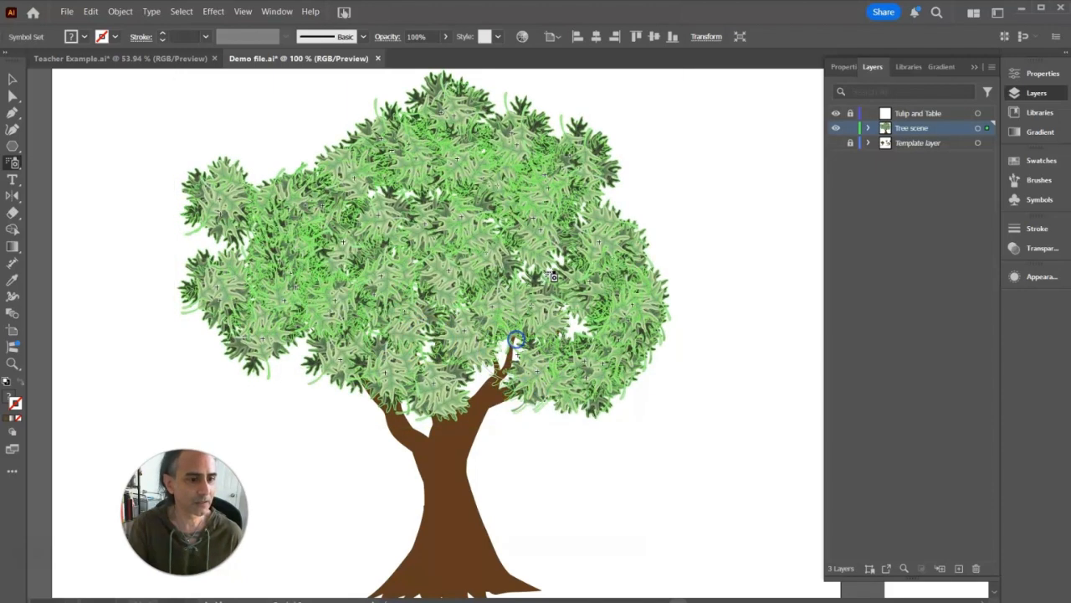
{"action": "left_click", "coordinate": [569, 323]}
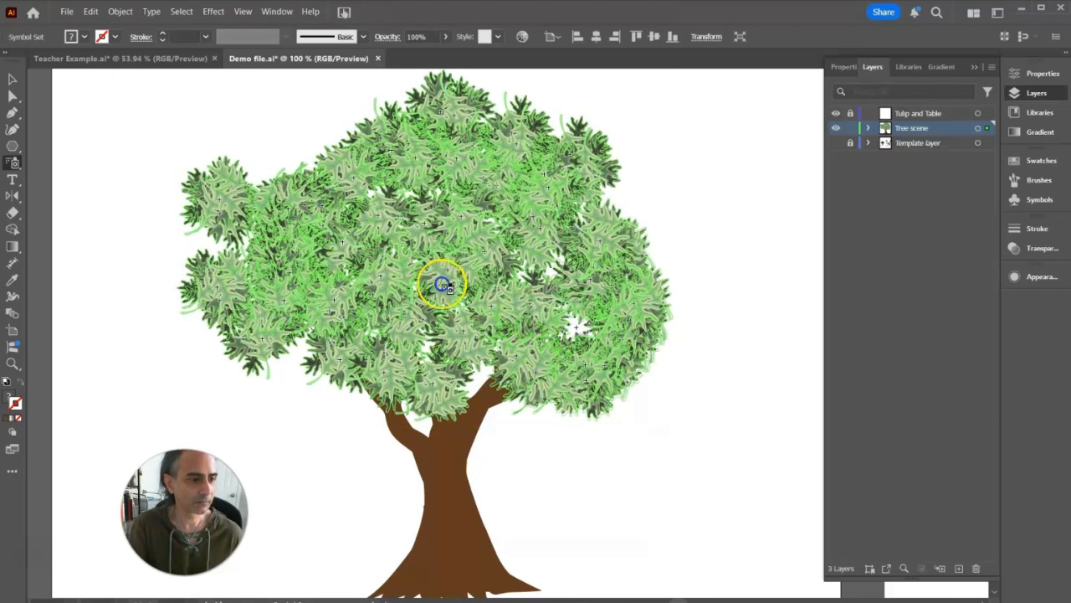
{"action": "left_click", "coordinate": [312, 350]}
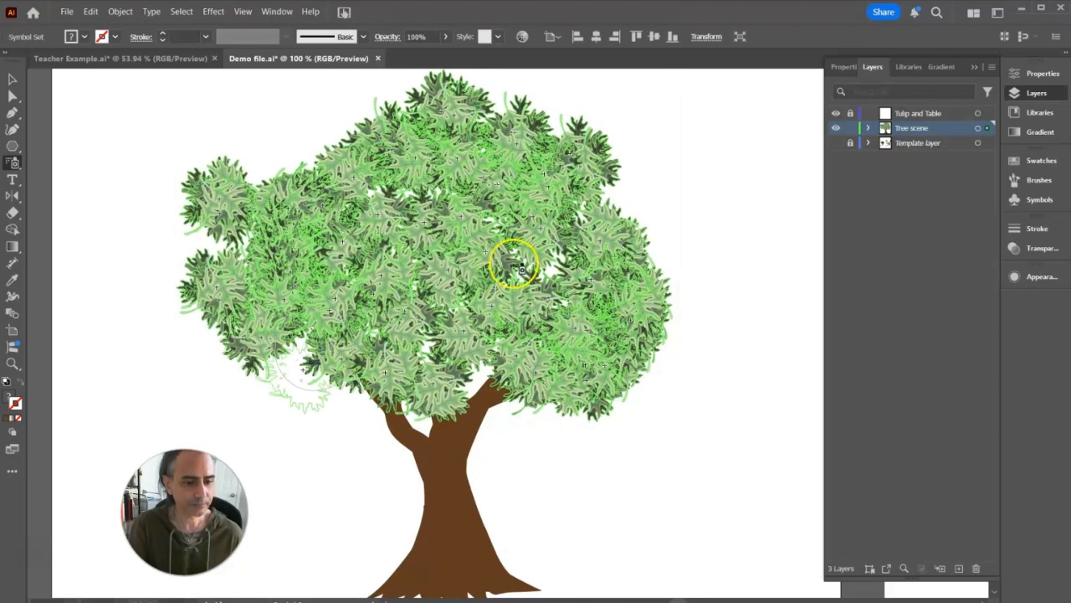
{"action": "left_click", "coordinate": [493, 357]}
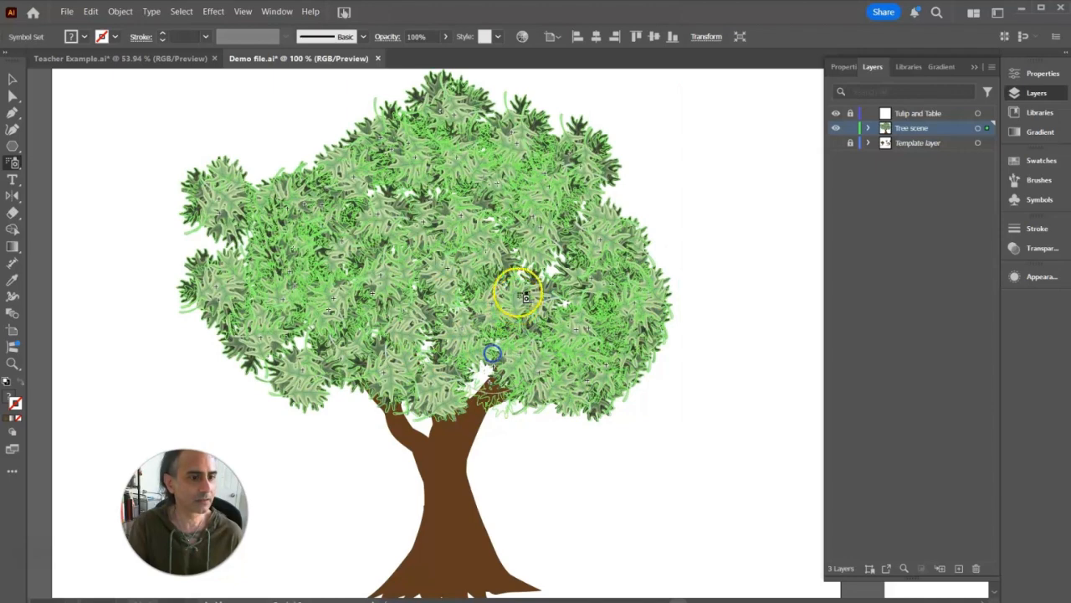
{"action": "left_click", "coordinate": [556, 262]}
{"action": "left_click_drag", "start_coordinate": [300, 333], "coordinate": [378, 270]}
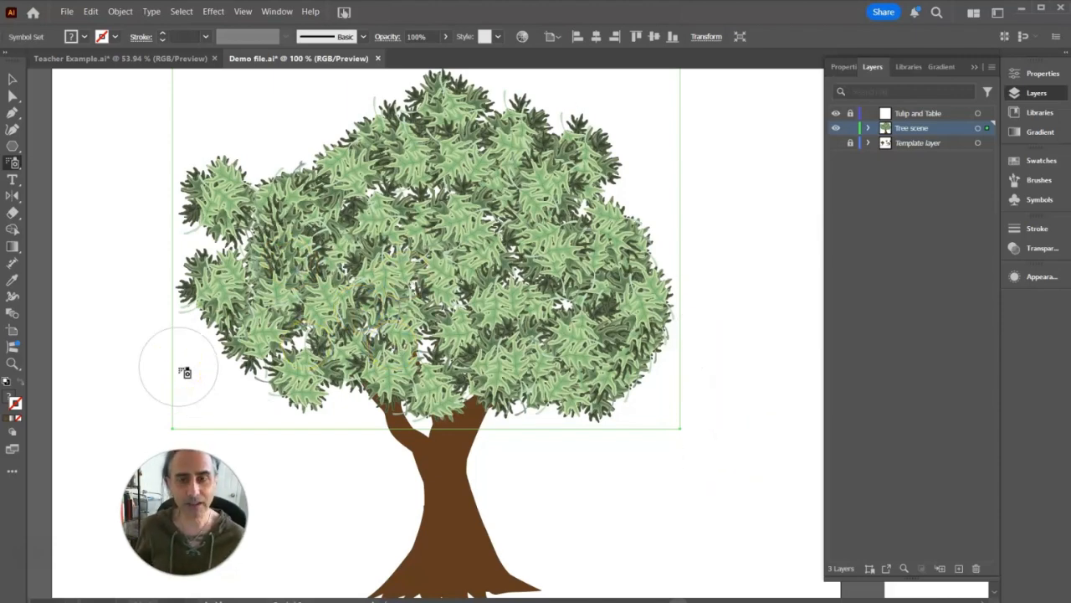
{"action": "left_click_drag", "start_coordinate": [185, 372], "coordinate": [185, 352]}
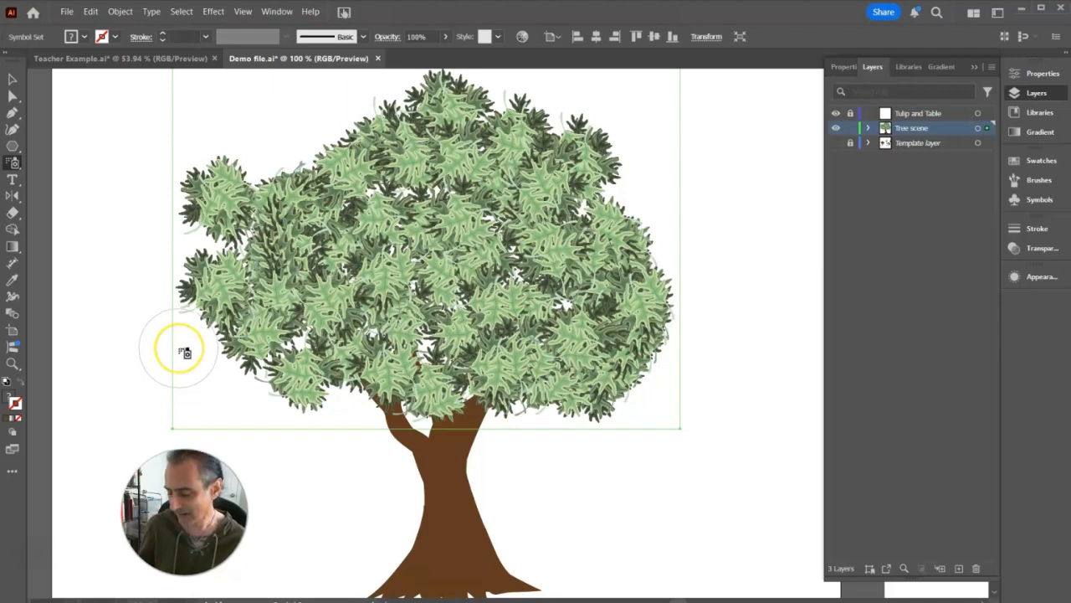
Step: Compare the whole tree with the finished tree scene in the Teacher Example document, then return to the Demo file
{"action": "key", "text": "ctrl+minus"}
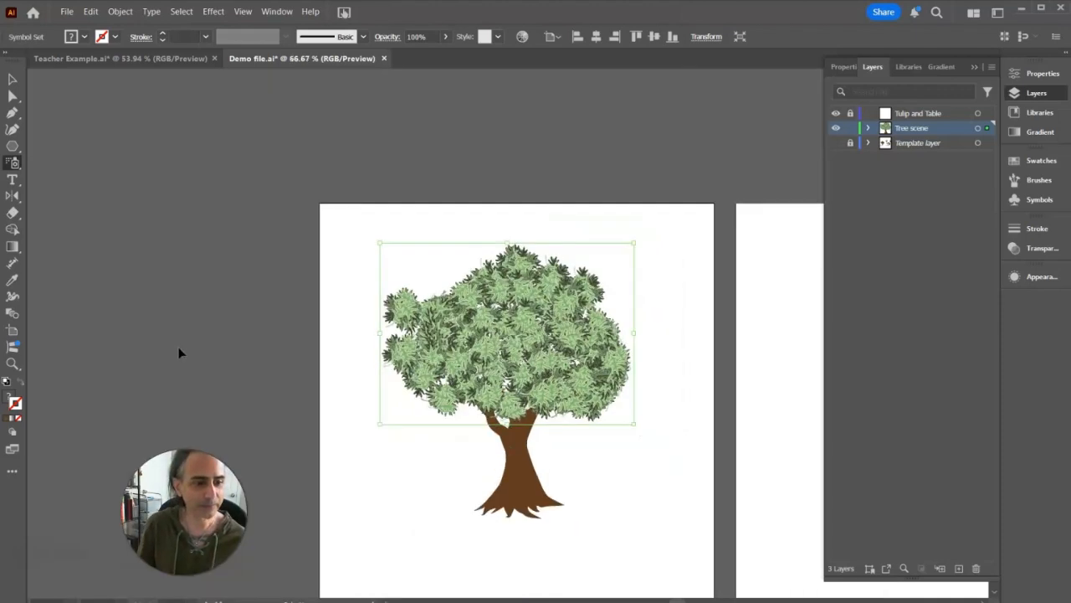
{"action": "key", "text": "ctrl+minus"}
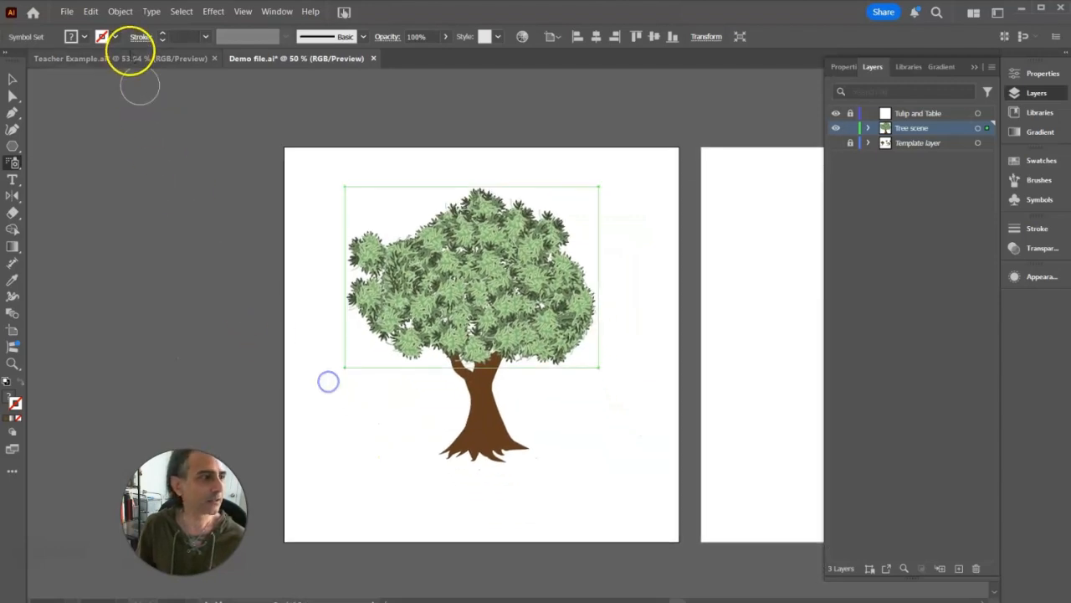
{"action": "left_click", "coordinate": [135, 60]}
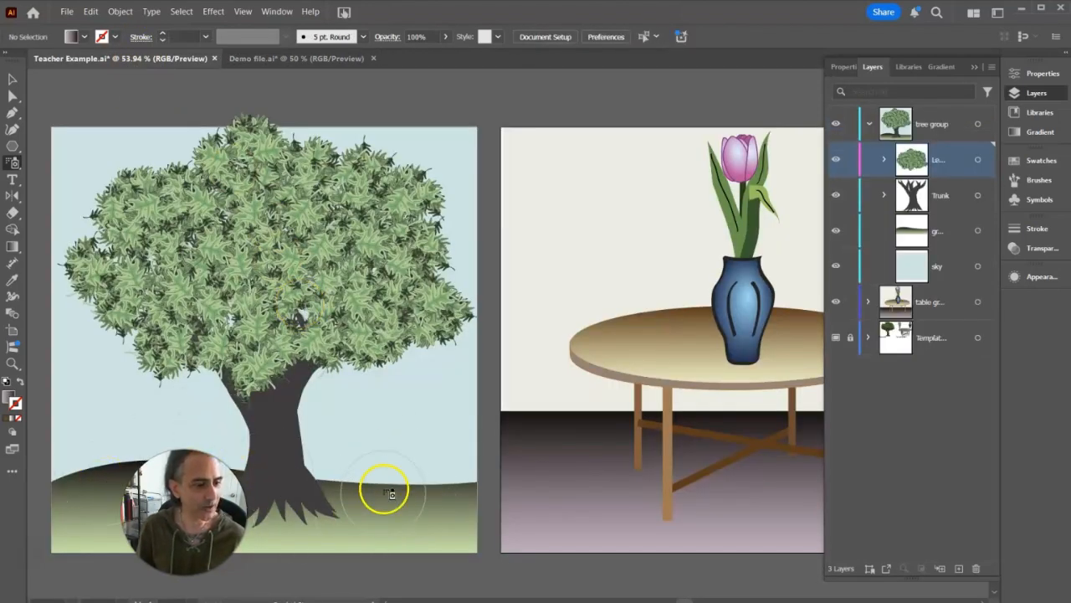
{"action": "left_click", "coordinate": [264, 62]}
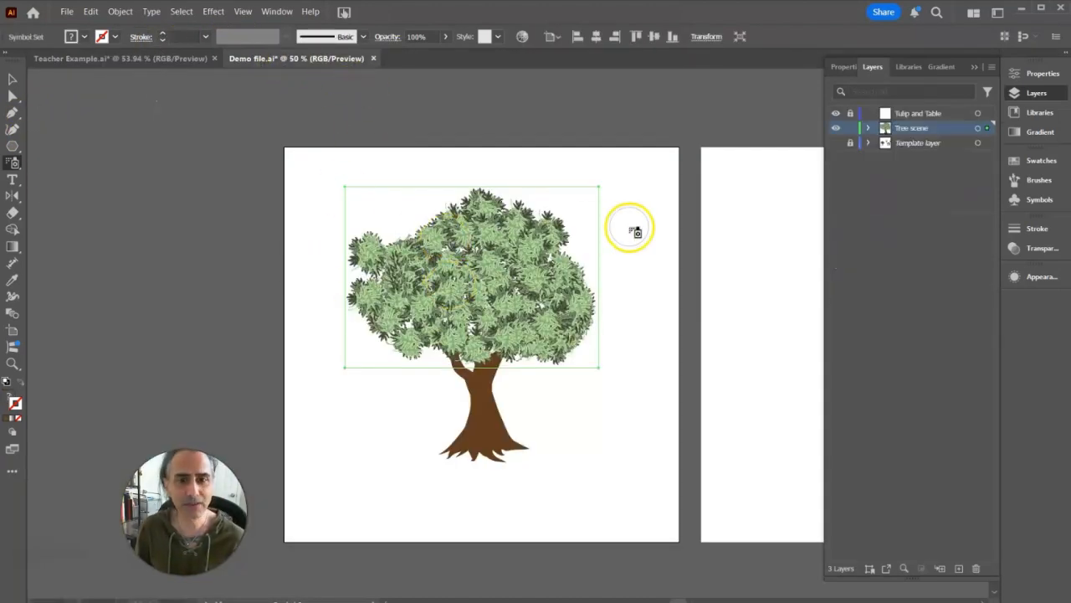
Step: Create a new layer and nest it at the bottom of the Tree scene layer, beneath all the trunk paths
{"action": "left_click", "coordinate": [868, 128]}
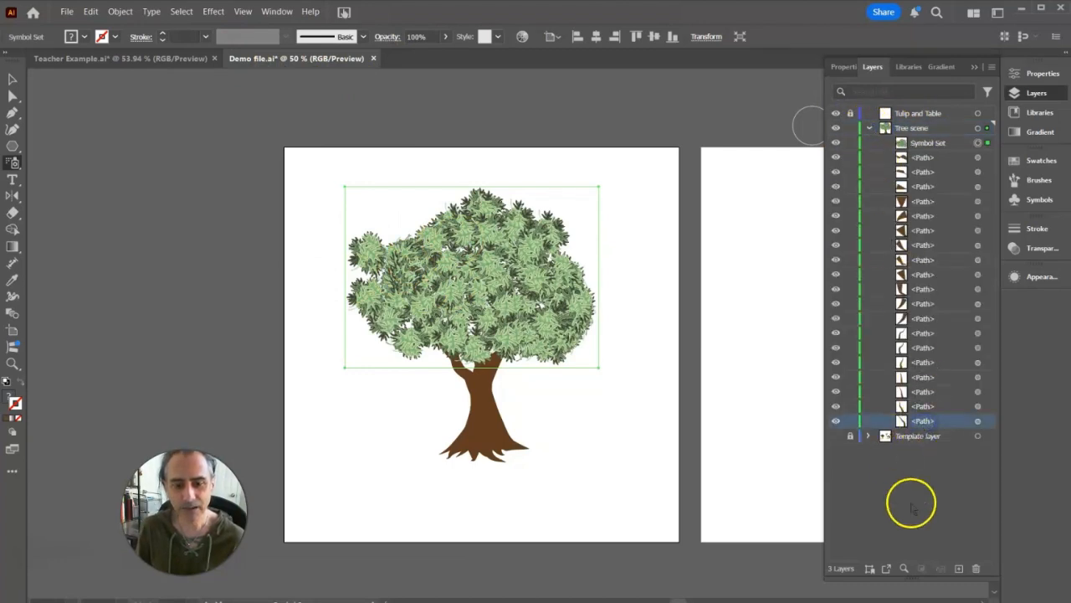
{"action": "left_click", "coordinate": [958, 568]}
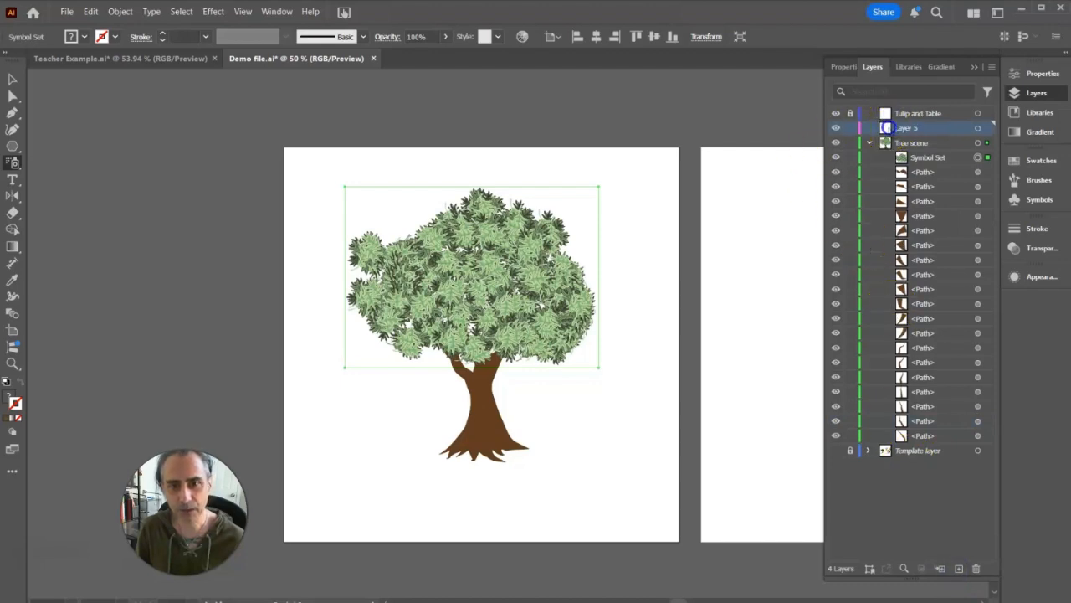
{"action": "left_click_drag", "start_coordinate": [887, 127], "coordinate": [915, 441]}
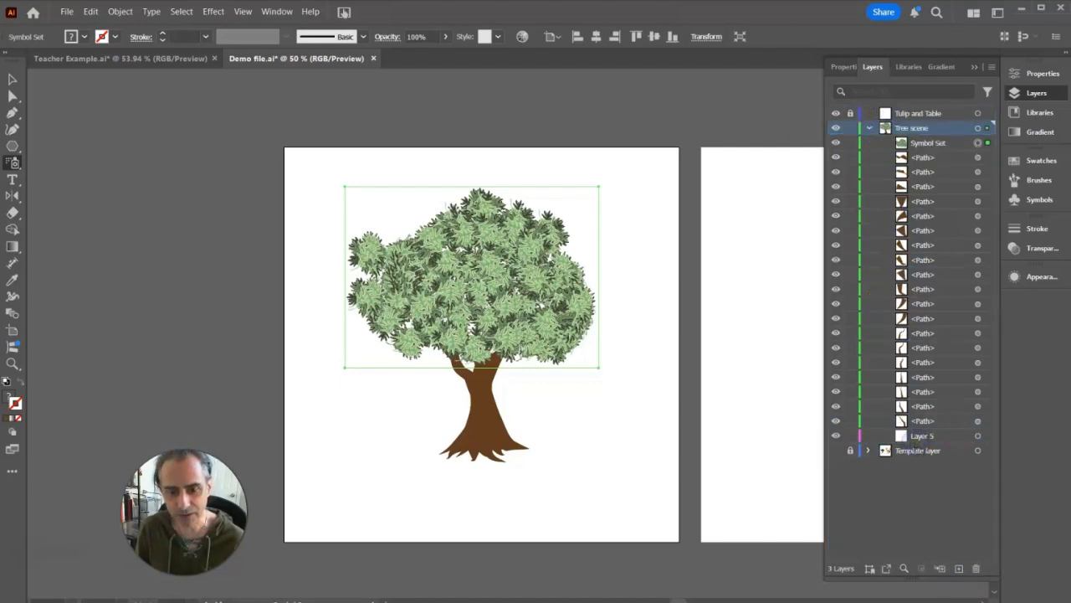
{"action": "left_click", "coordinate": [919, 435]}
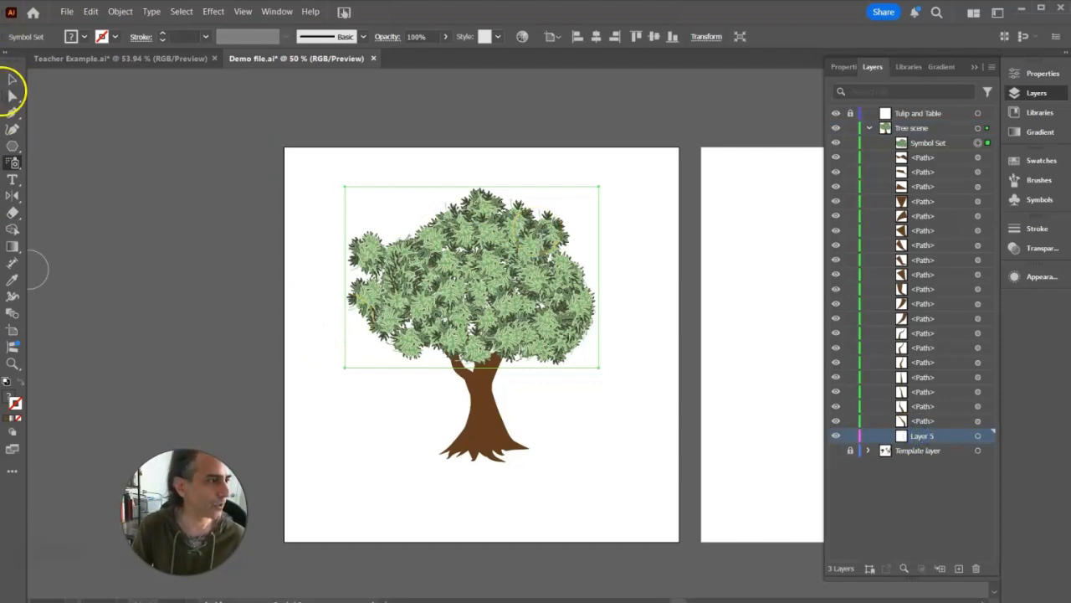
Step: Choose the Rectangle tool and set the fill to pale blue A7CFD8
{"action": "left_click_drag", "start_coordinate": [13, 145], "coordinate": [75, 143]}
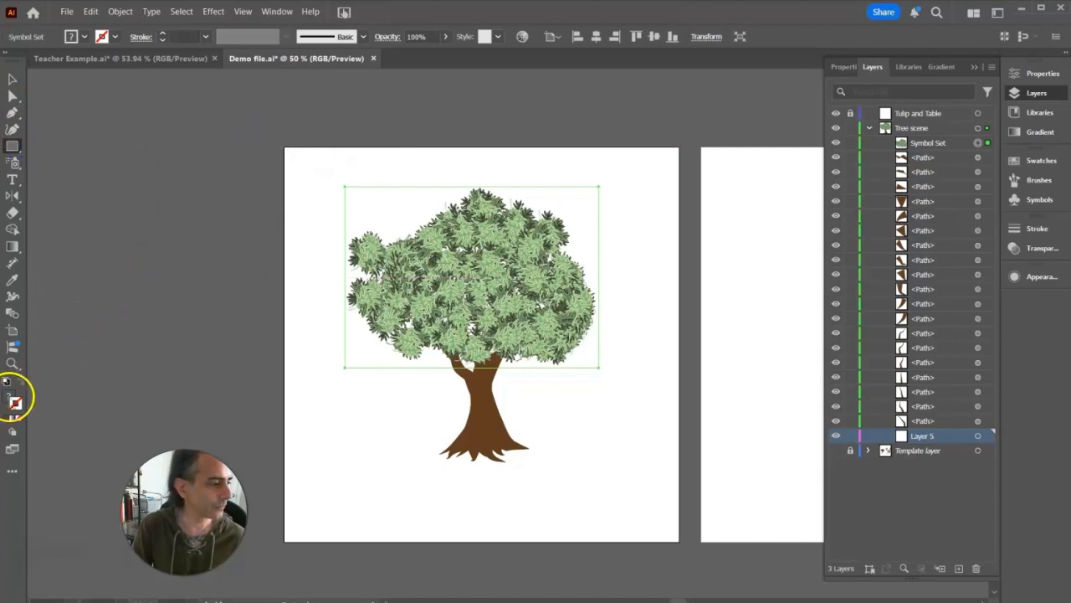
{"action": "left_click", "coordinate": [15, 402]}
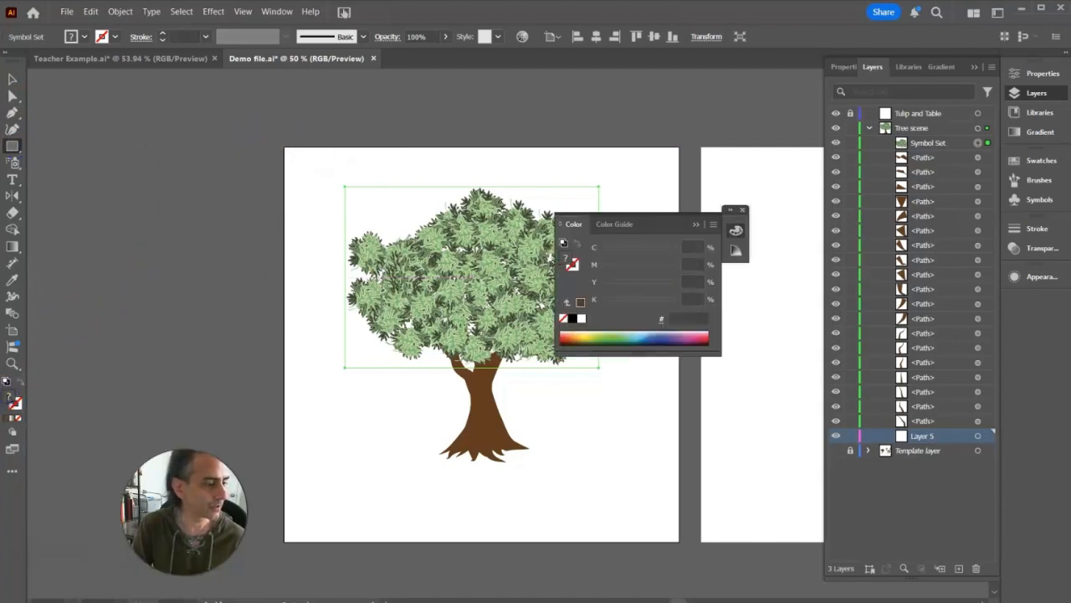
{"action": "double_click", "coordinate": [564, 244]}
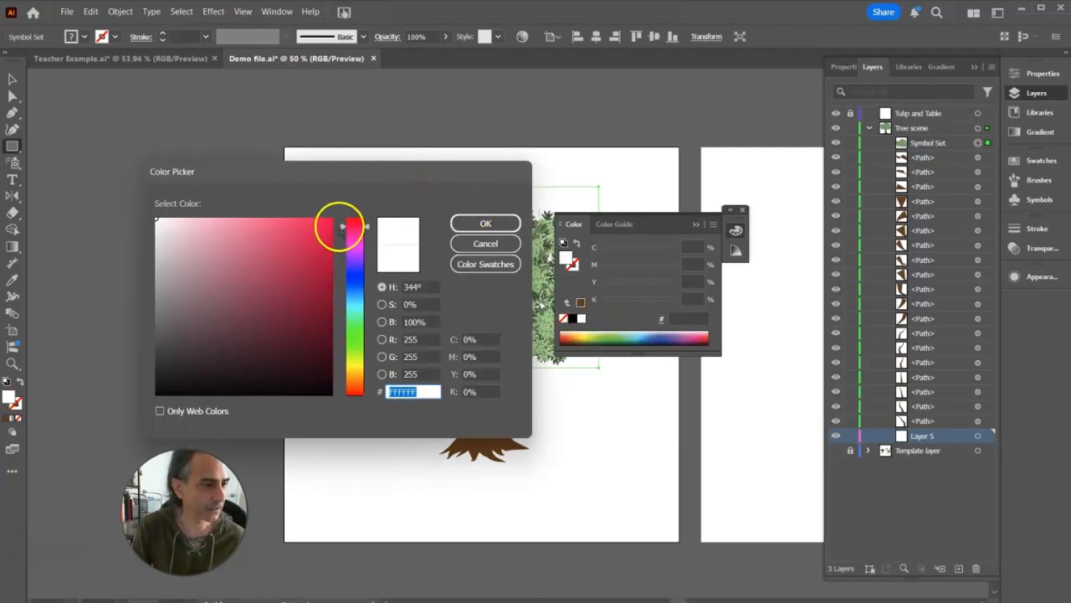
{"action": "left_click_drag", "start_coordinate": [342, 248], "coordinate": [342, 298]}
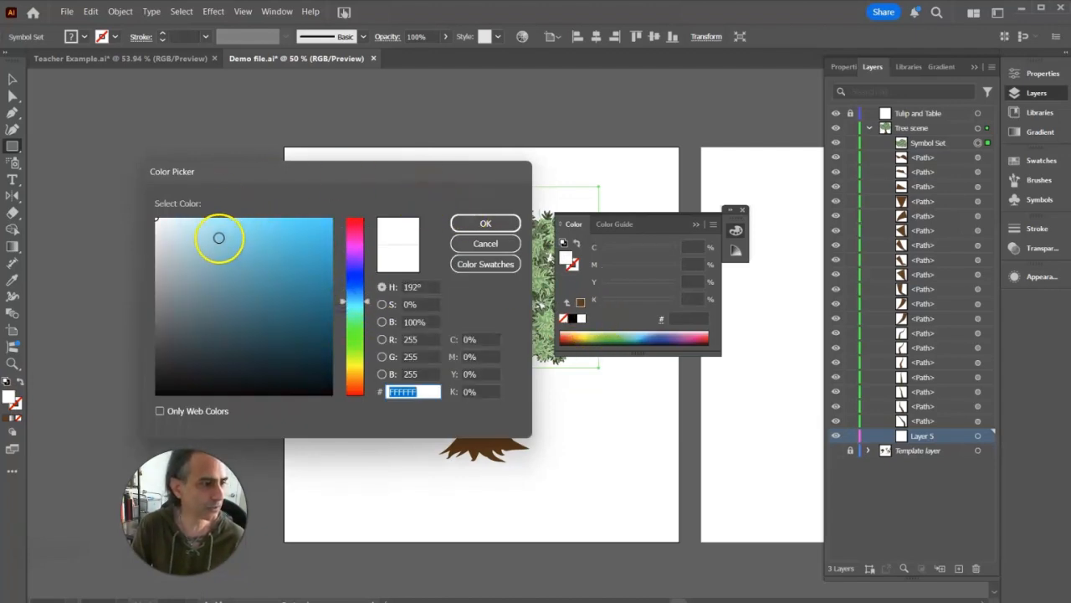
{"action": "left_click", "coordinate": [230, 249]}
{"action": "left_click", "coordinate": [219, 280]}
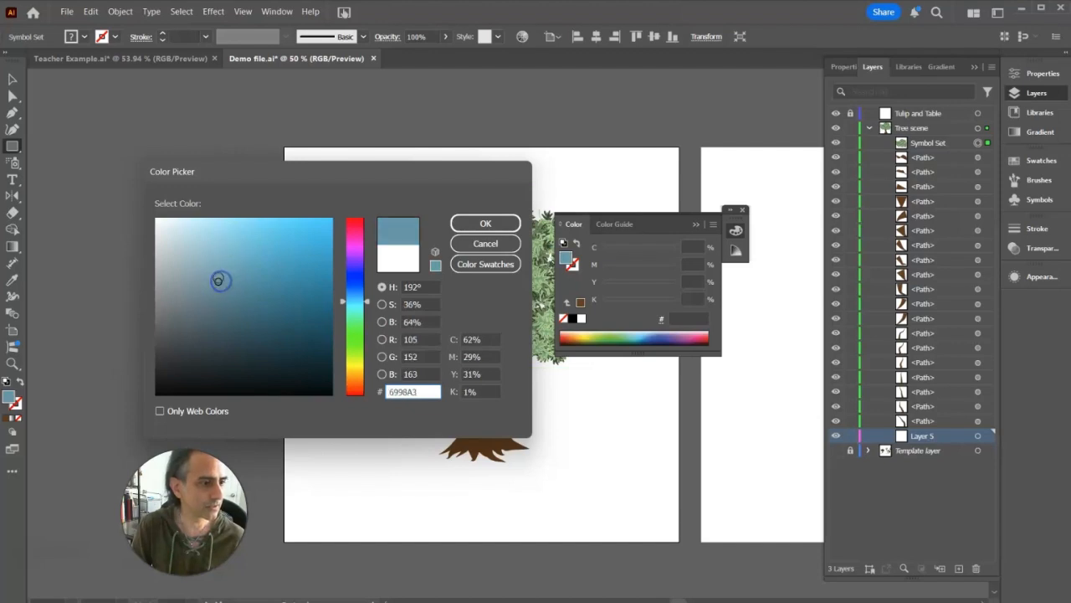
{"action": "left_click", "coordinate": [213, 249]}
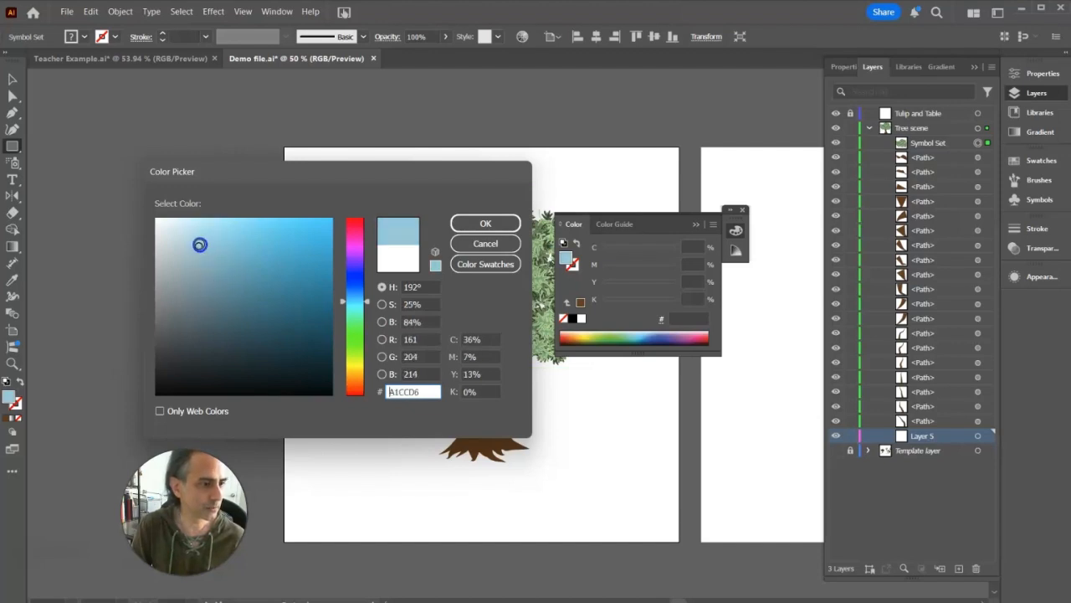
{"action": "left_click_drag", "start_coordinate": [199, 244], "coordinate": [197, 243]}
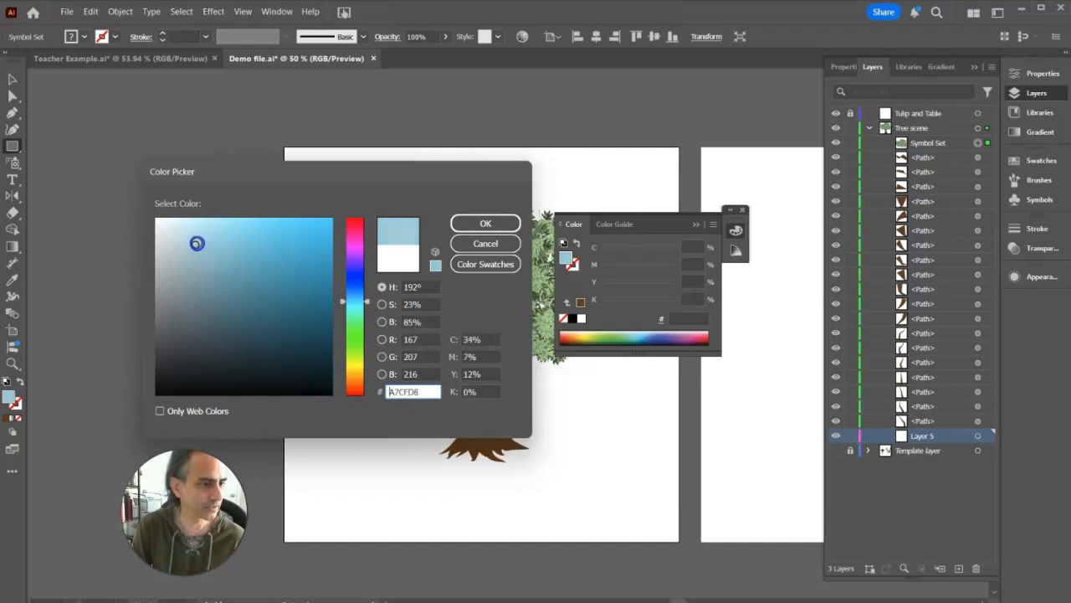
{"action": "left_click", "coordinate": [485, 223]}
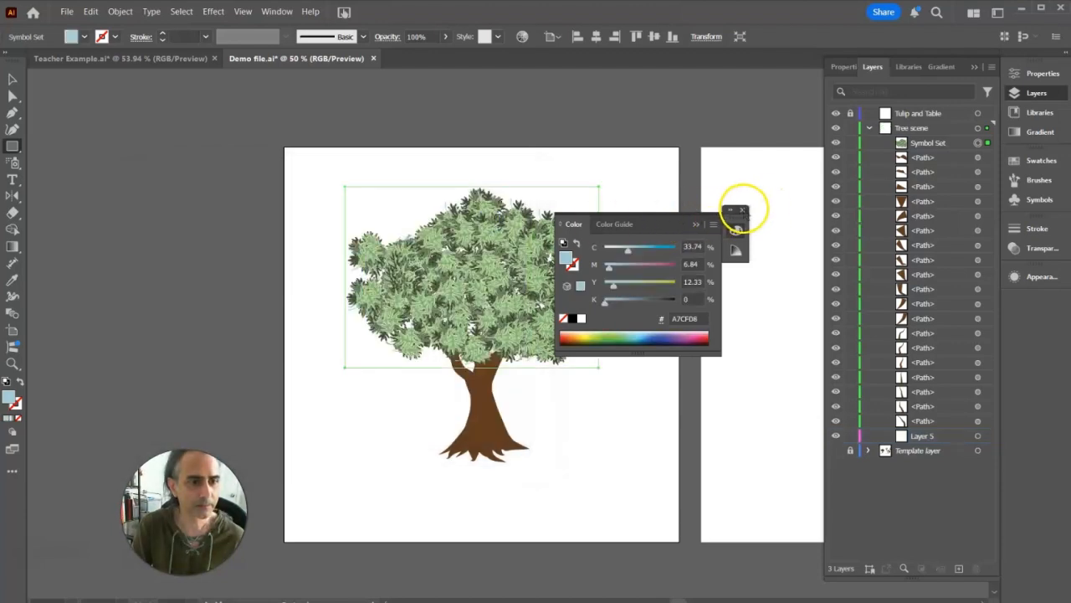
{"action": "left_click", "coordinate": [742, 210]}
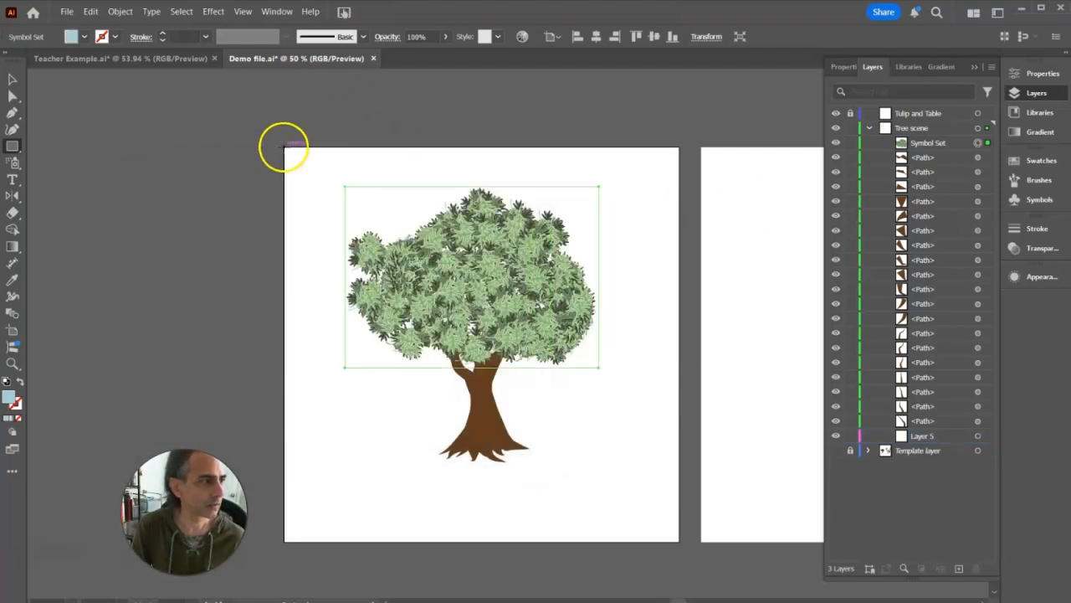
Step: Draw a sky rectangle covering the tree artboard and move it into the bottom sublayer, renamed background
{"action": "left_click_drag", "start_coordinate": [285, 147], "coordinate": [675, 538]}
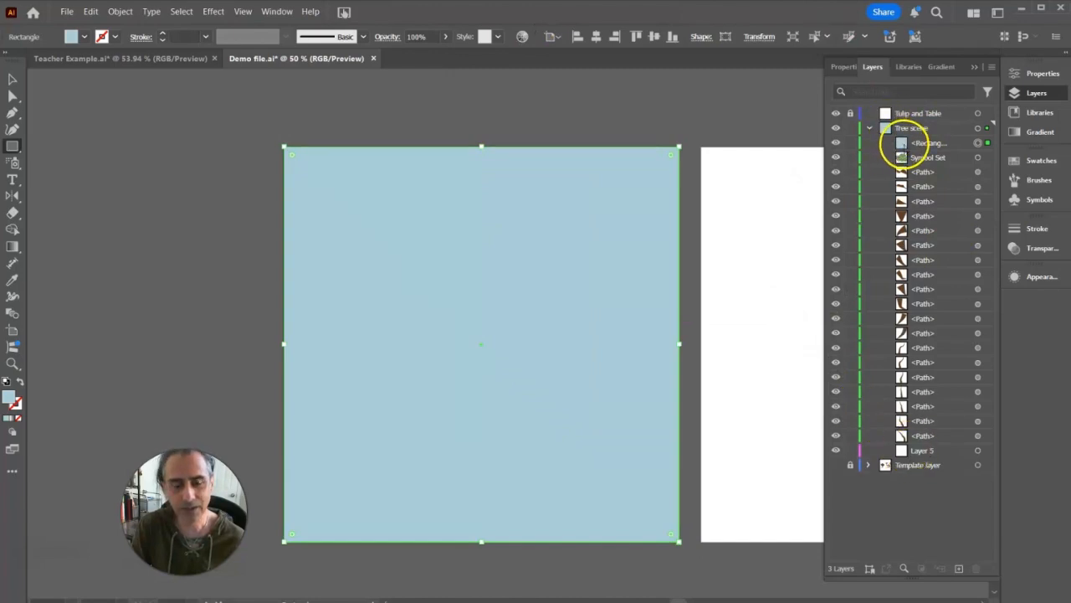
{"action": "left_click_drag", "start_coordinate": [911, 144], "coordinate": [911, 450]}
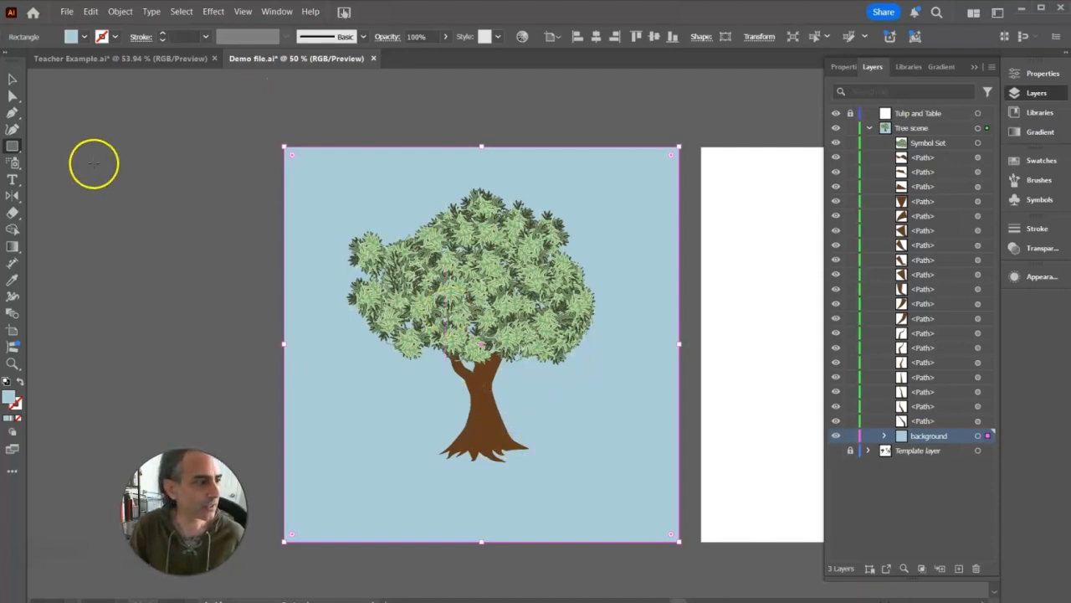
{"action": "left_click", "coordinate": [94, 200]}
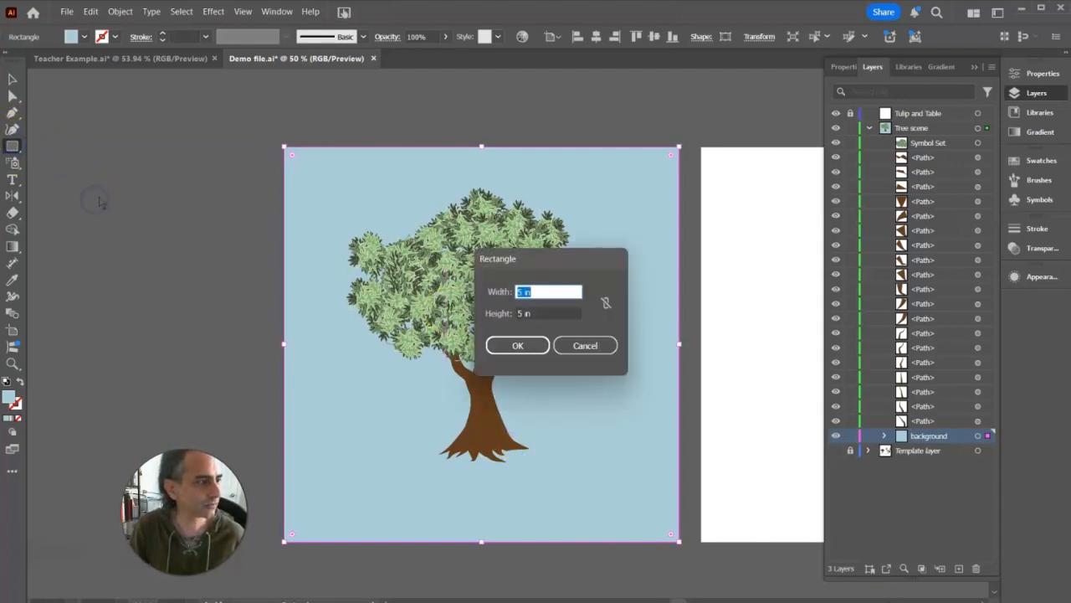
{"action": "left_click", "coordinate": [572, 348]}
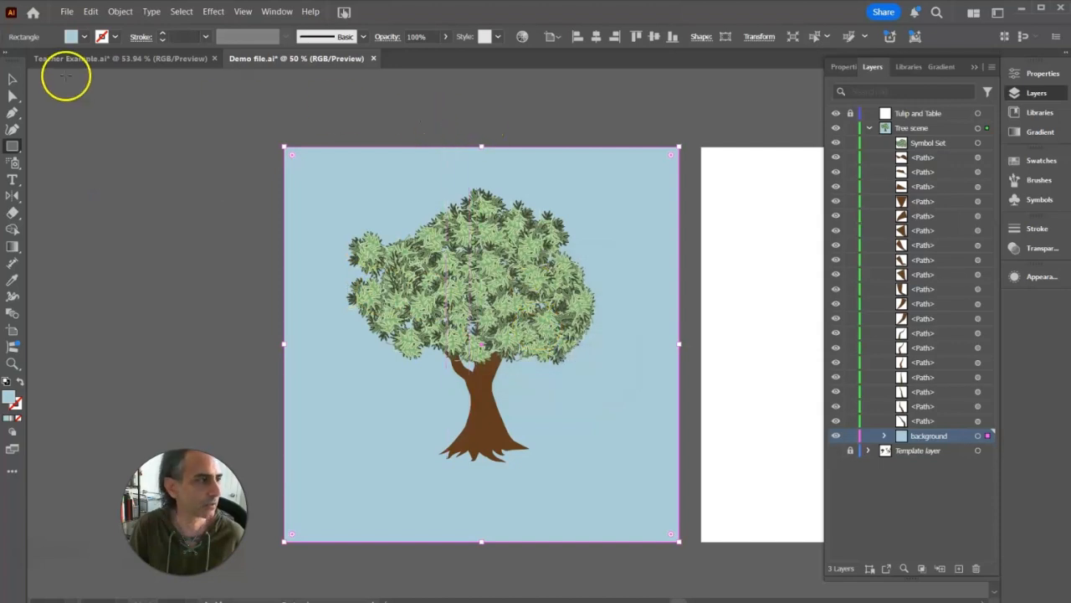
Step: Set the fill to a muted dark green and draw a ground rectangle across the full width of the tree artboard's lower third
{"action": "left_click", "coordinate": [12, 79]}
{"action": "left_click", "coordinate": [92, 161]}
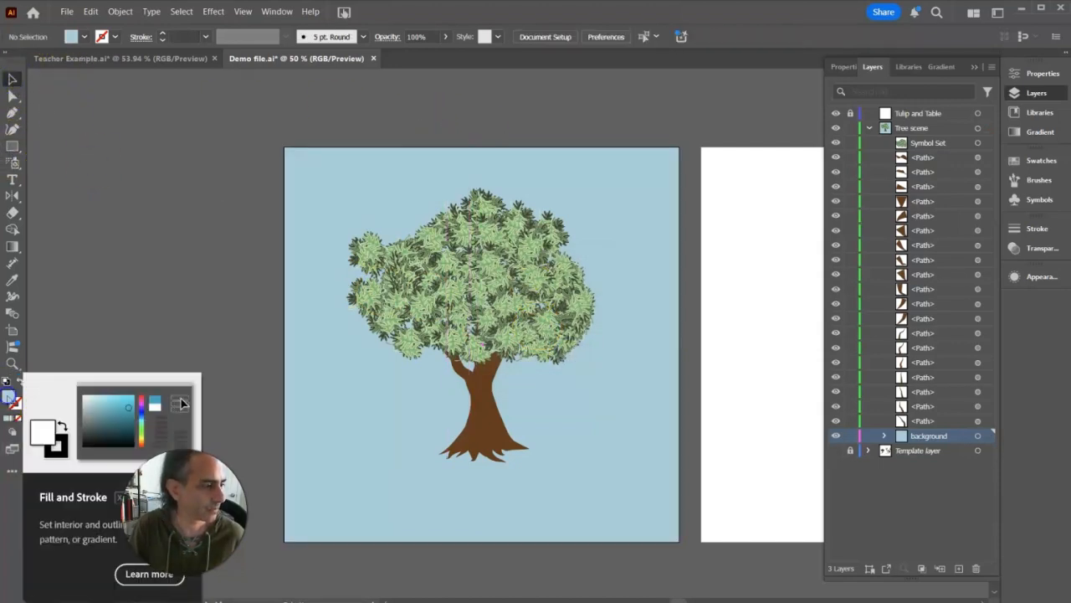
{"action": "double_click", "coordinate": [10, 399]}
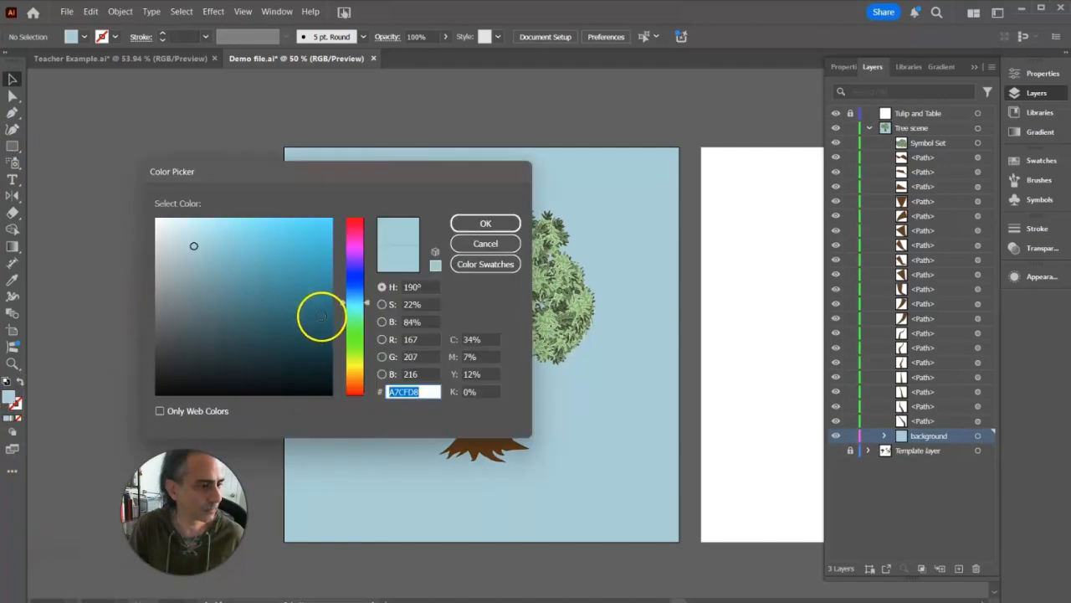
{"action": "left_click_drag", "start_coordinate": [342, 300], "coordinate": [342, 329]}
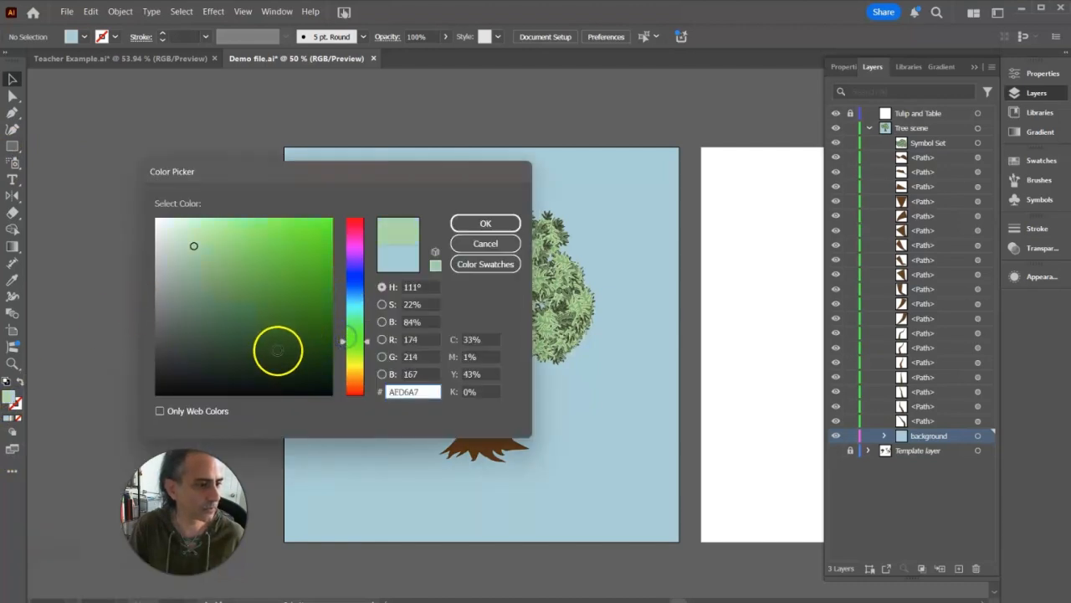
{"action": "mouse_move", "coordinate": [278, 350]}
{"action": "left_mouse_down"}
{"action": "mouse_move", "coordinate": [260, 325]}
{"action": "mouse_move", "coordinate": [239, 322]}
{"action": "left_mouse_up"}
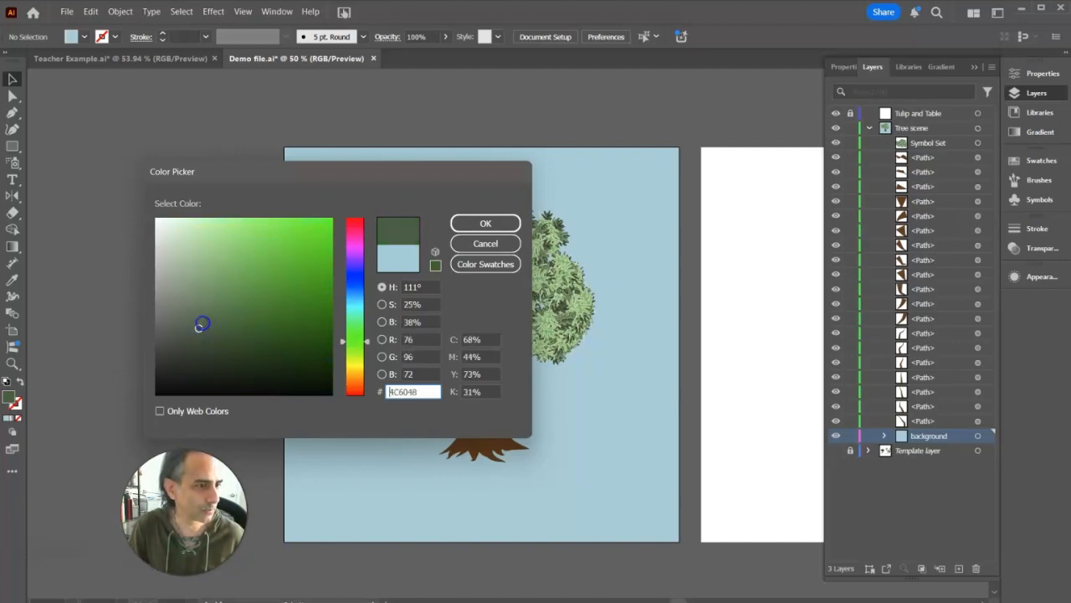
{"action": "left_click", "coordinate": [487, 222]}
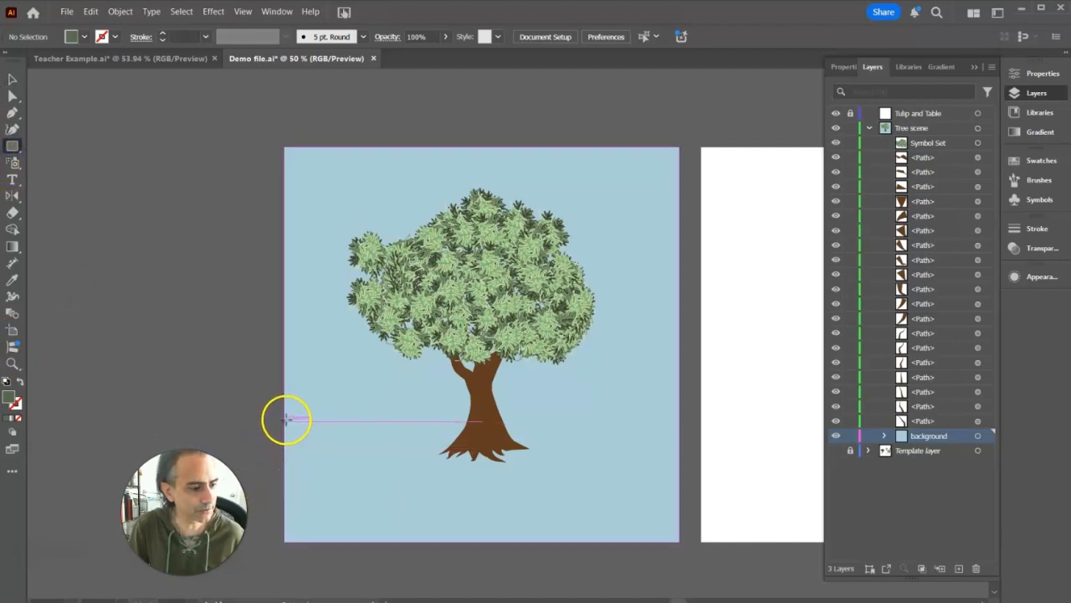
{"action": "left_click_drag", "start_coordinate": [285, 417], "coordinate": [676, 541]}
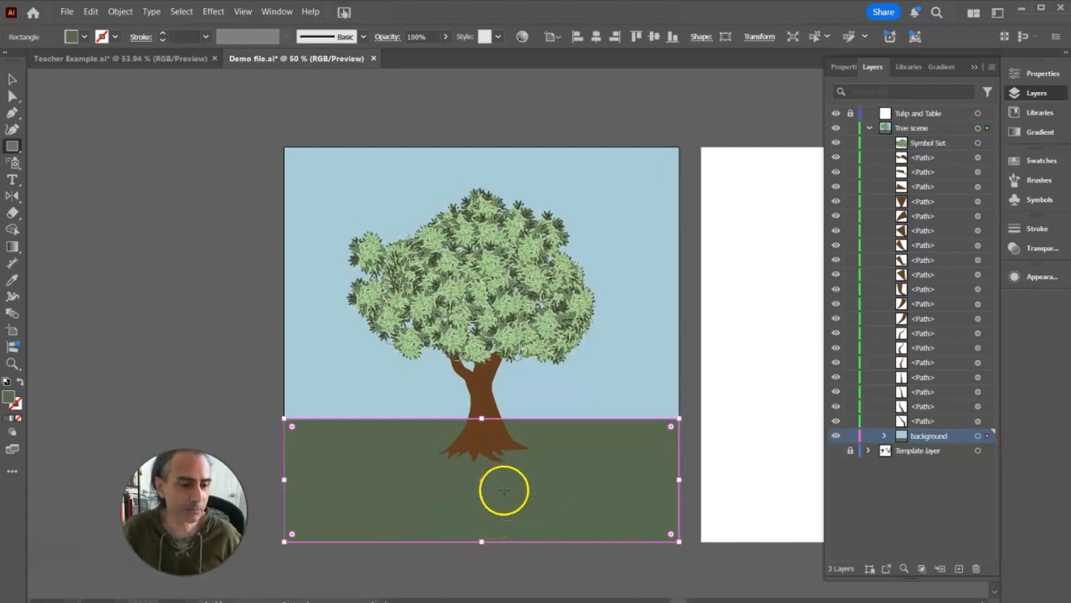
Step: Check the hill shape in the Teacher Example, then add two anchor points along the top edge of the Demo file's ground rectangle
{"action": "left_click", "coordinate": [156, 60]}
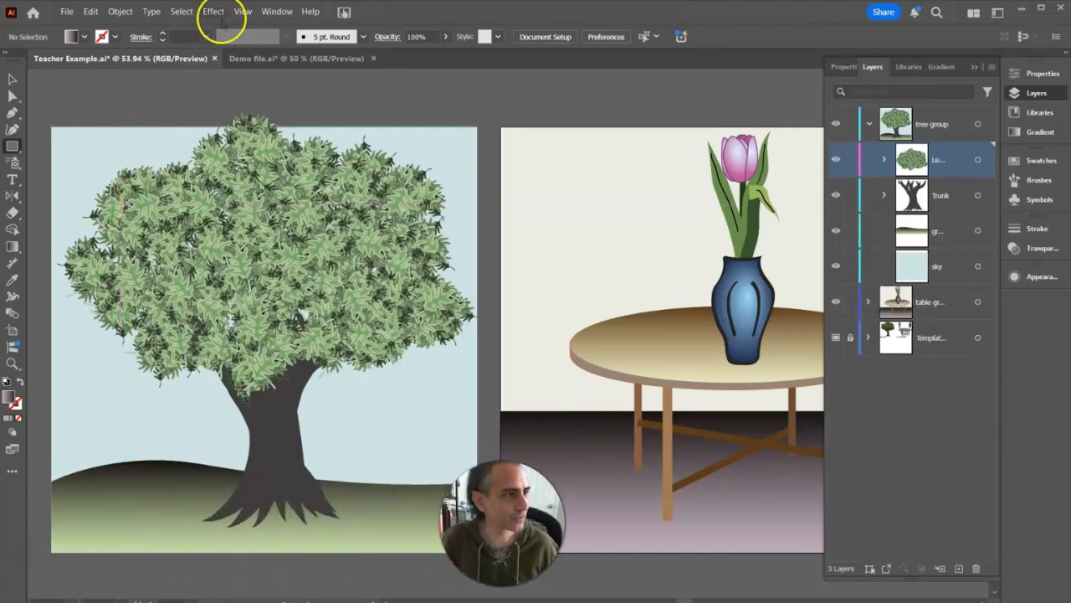
{"action": "left_click", "coordinate": [271, 60]}
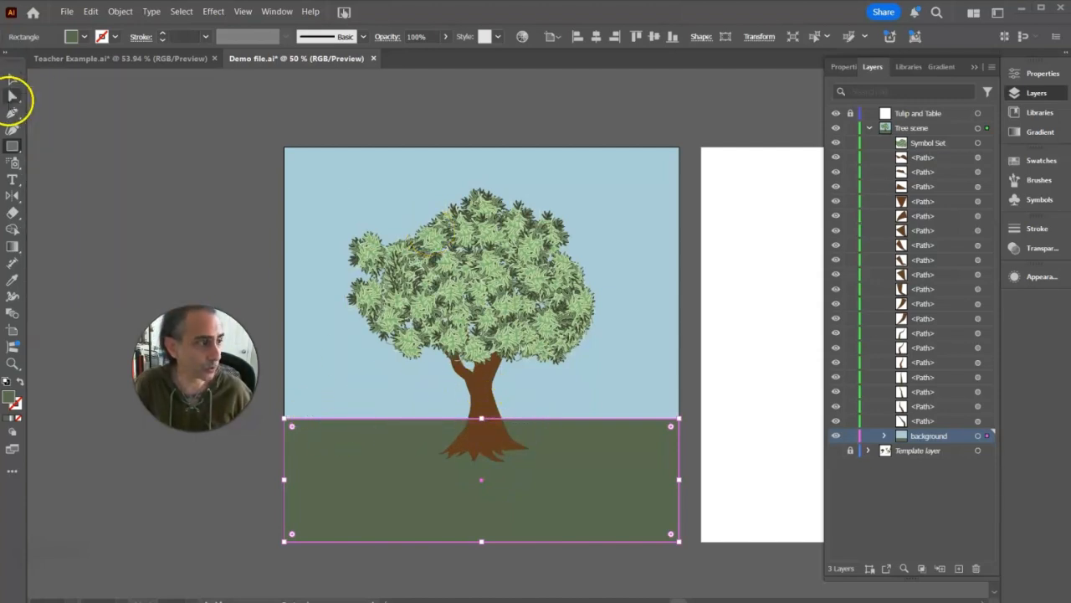
{"action": "left_click", "coordinate": [12, 95]}
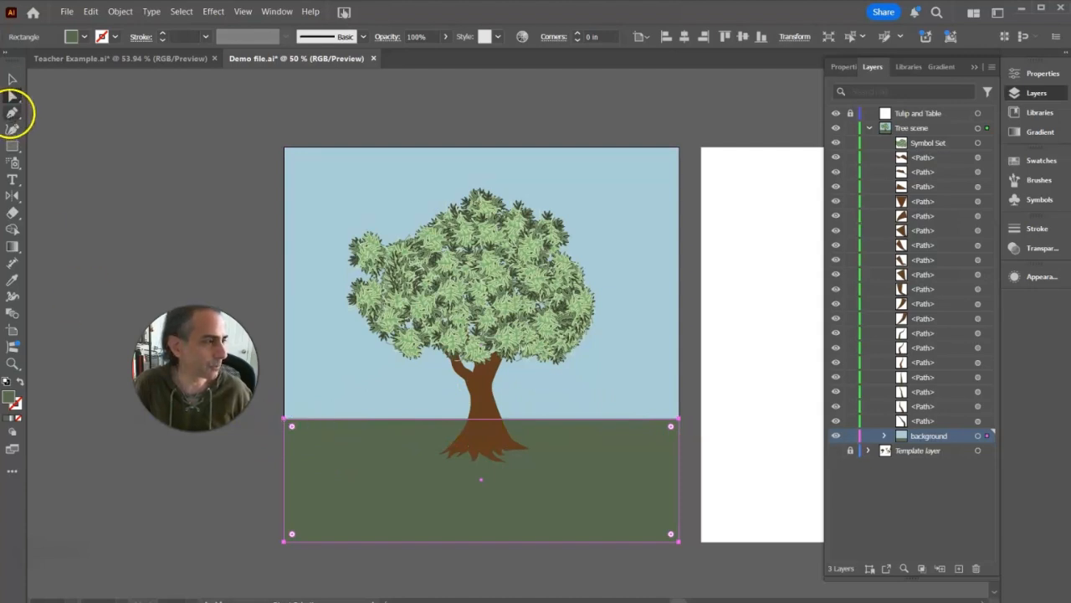
{"action": "left_click", "coordinate": [12, 111]}
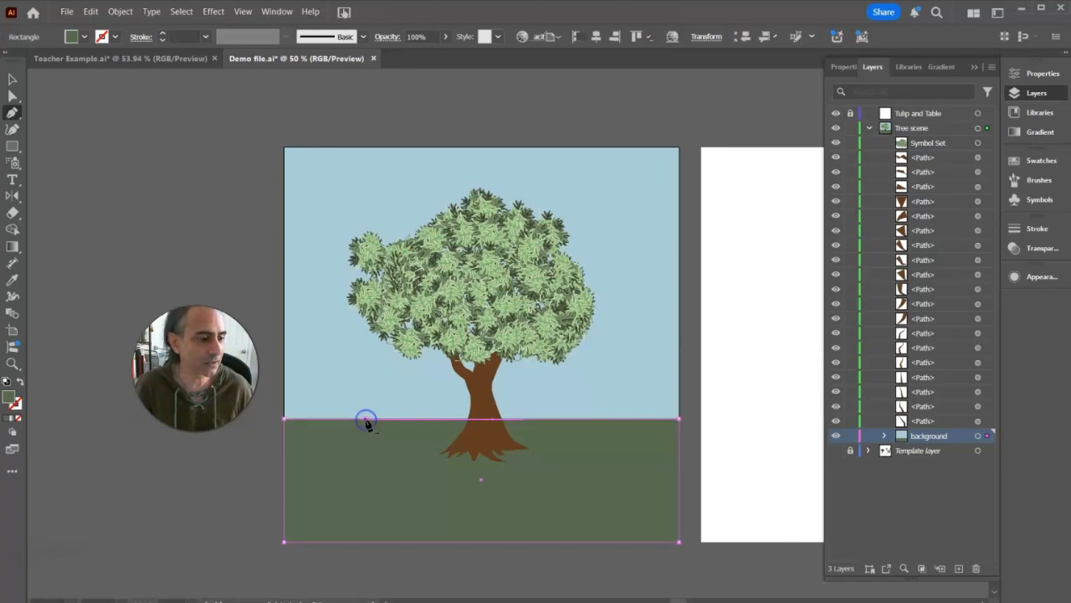
{"action": "left_click", "coordinate": [365, 419]}
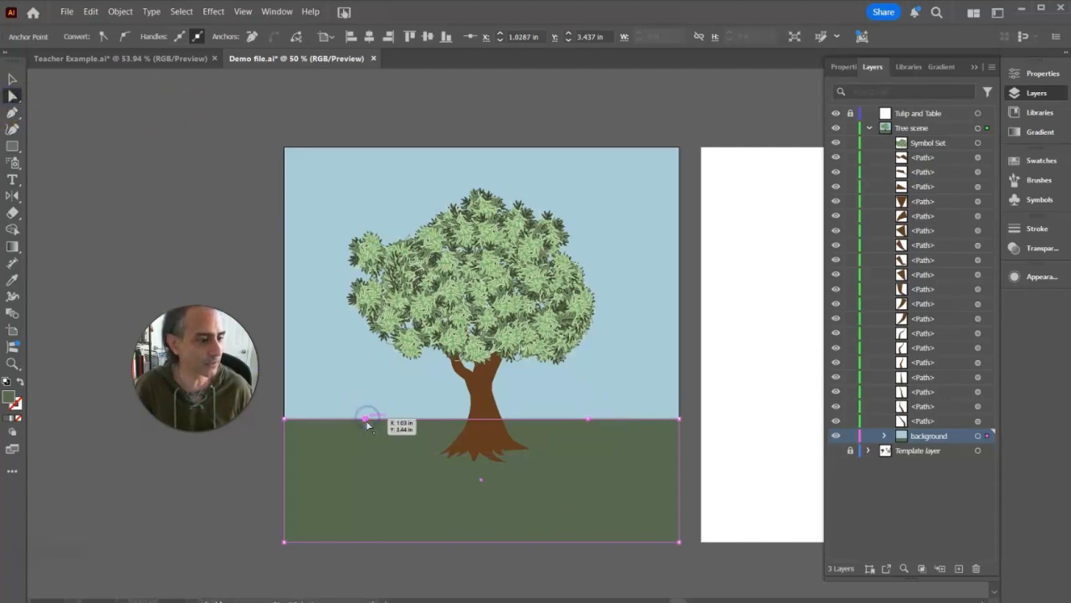
Step: Raise the ground's left added point to about Y 3.11 in, and lower the right one to about 3.70 in and the upper-right corner to 3.51 in
{"action": "left_click_drag", "start_coordinate": [366, 418], "coordinate": [363, 393]}
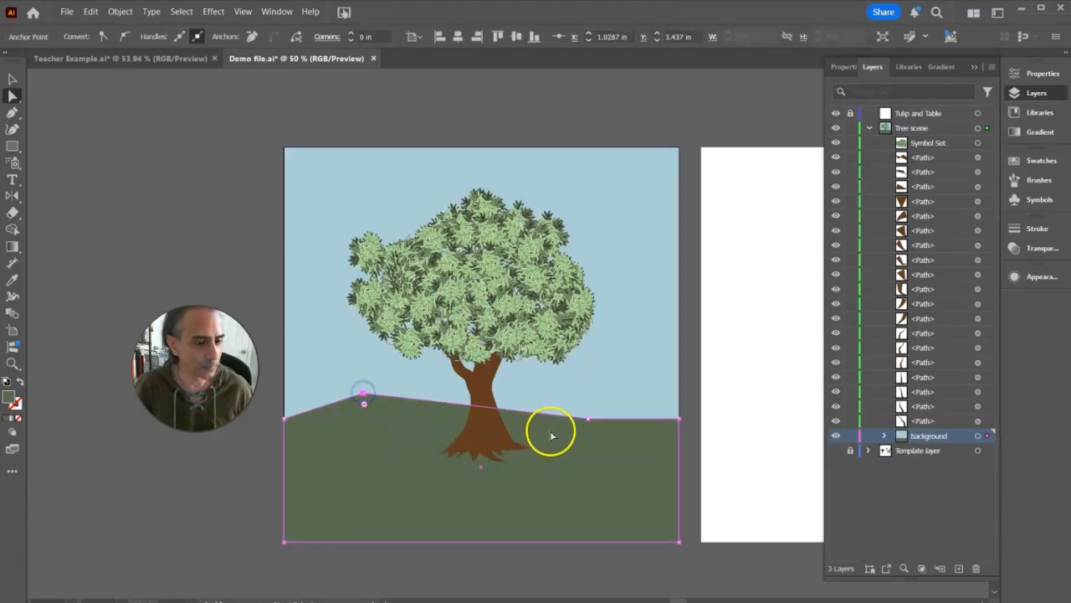
{"action": "left_click_drag", "start_coordinate": [587, 420], "coordinate": [585, 438]}
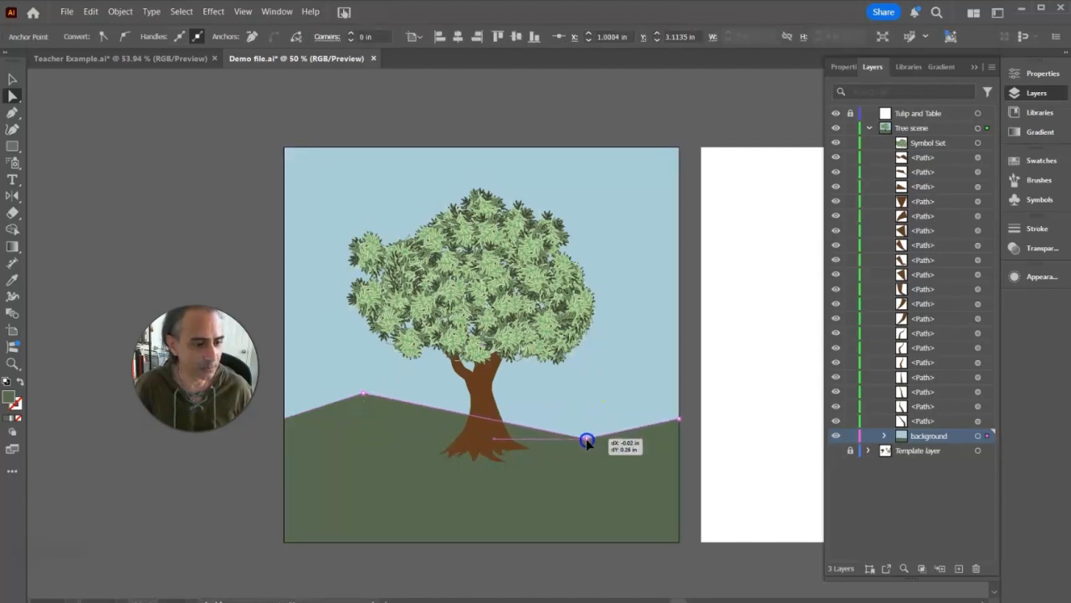
{"action": "mouse_move", "coordinate": [679, 419]}
{"action": "left_mouse_down"}
{"action": "mouse_move", "coordinate": [680, 469]}
{"action": "mouse_move", "coordinate": [678, 426]}
{"action": "left_mouse_up"}
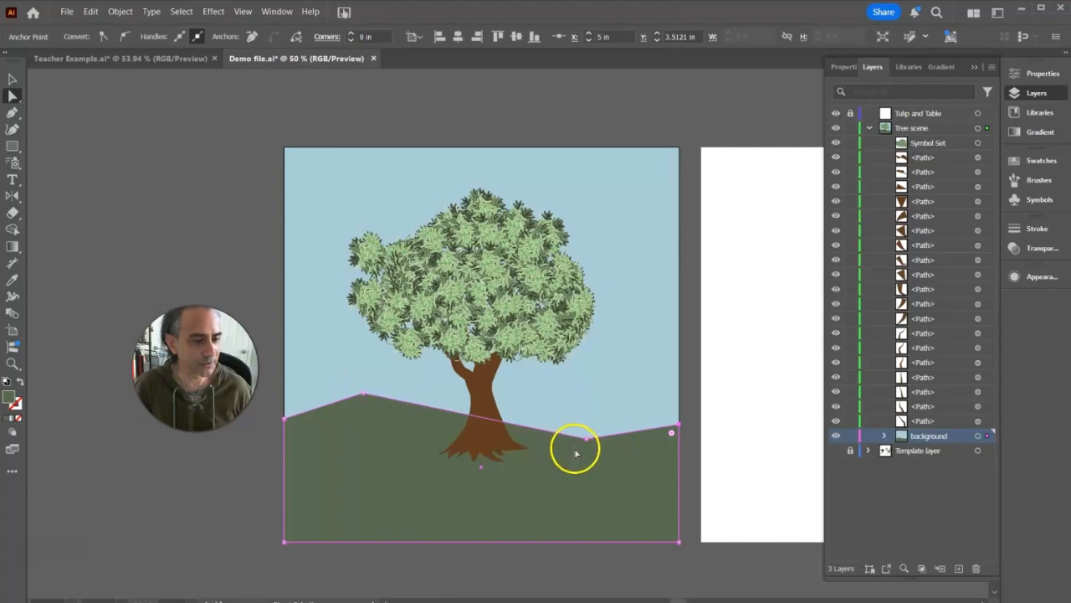
{"action": "left_click_drag", "start_coordinate": [362, 393], "coordinate": [362, 392]}
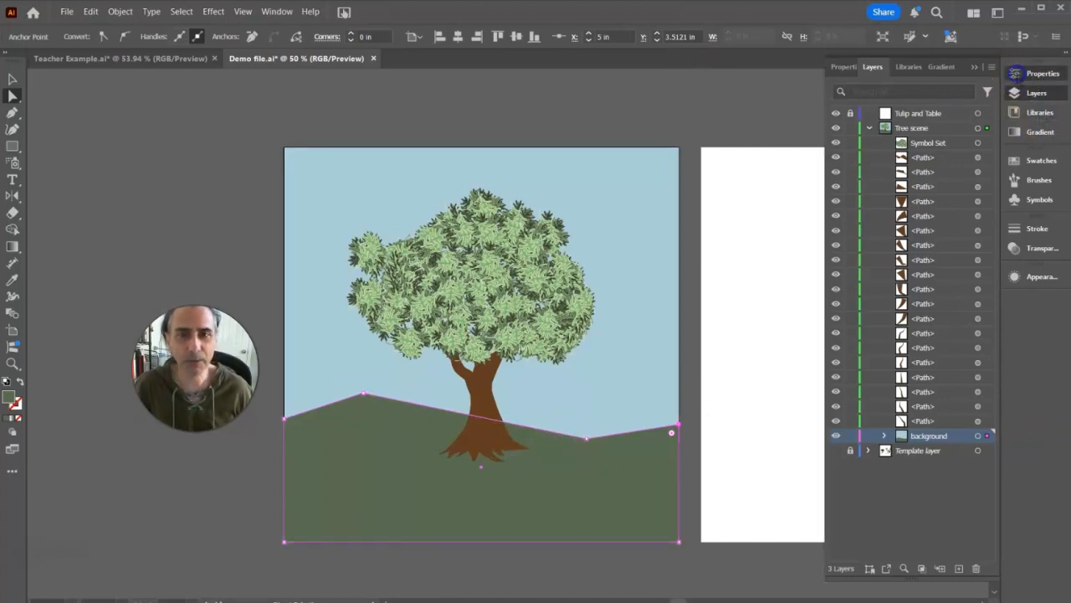
Step: Convert the two added anchor points on the ground's top edge to smooth points
{"action": "left_click", "coordinate": [1015, 74]}
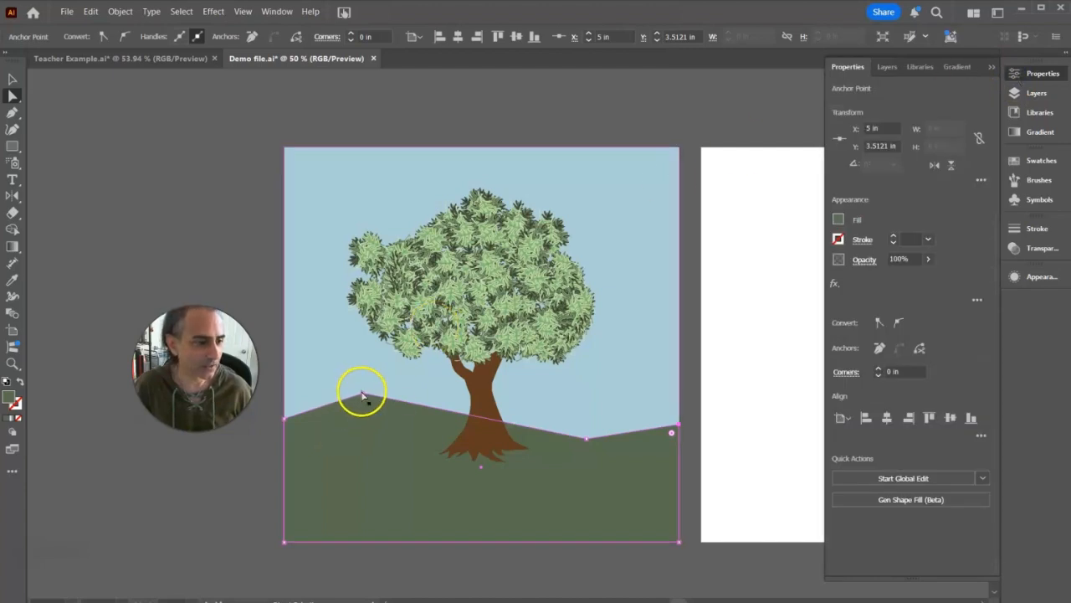
{"action": "left_click_drag", "start_coordinate": [362, 392], "coordinate": [365, 400]}
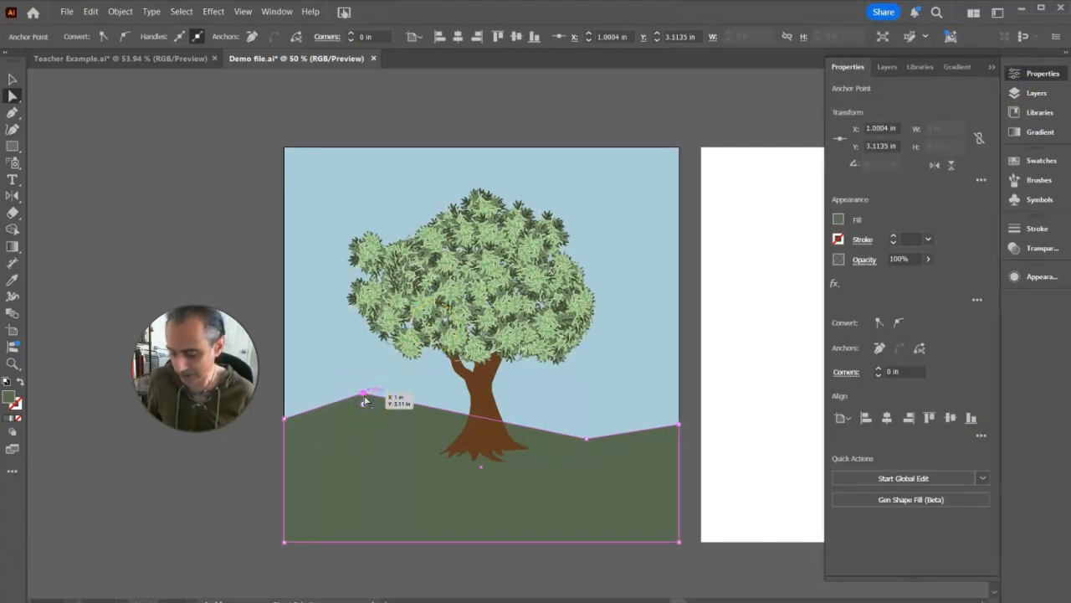
{"action": "left_click", "coordinate": [588, 439], "text": "shift"}
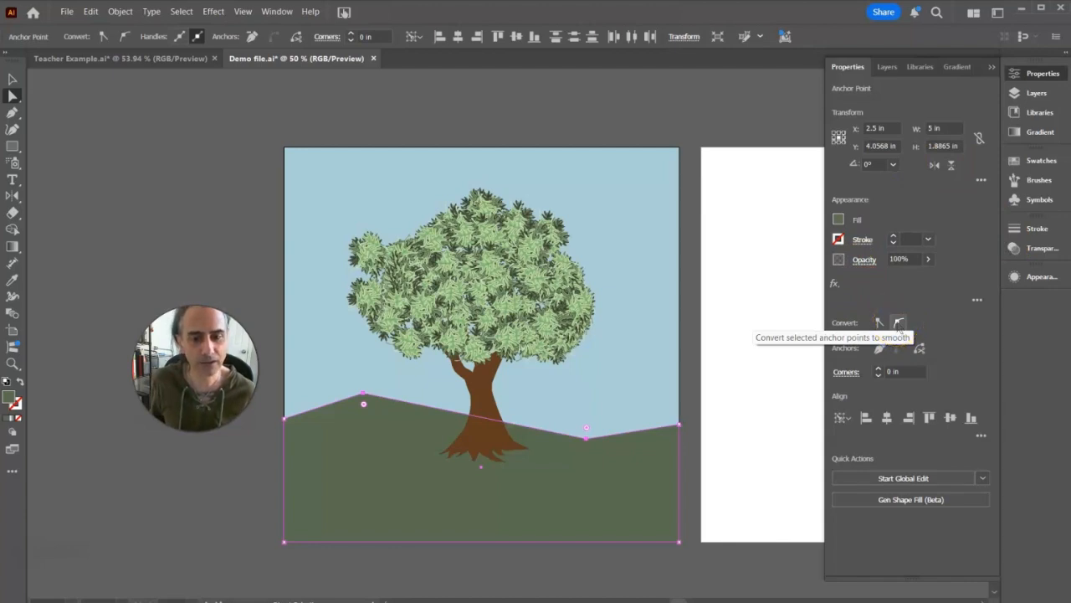
{"action": "left_click", "coordinate": [899, 323]}
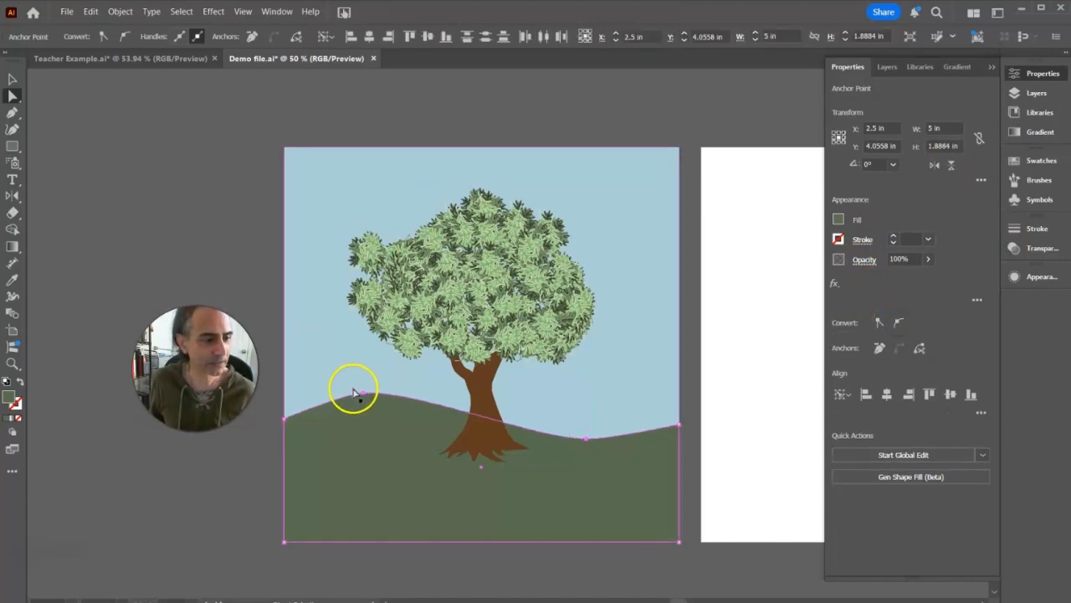
Step: Refine the hill by lowering its crest to about Y 3.17 in and lengthening and levelling the valley point's handle, leaving the ground deselected
{"action": "left_click", "coordinate": [586, 437]}
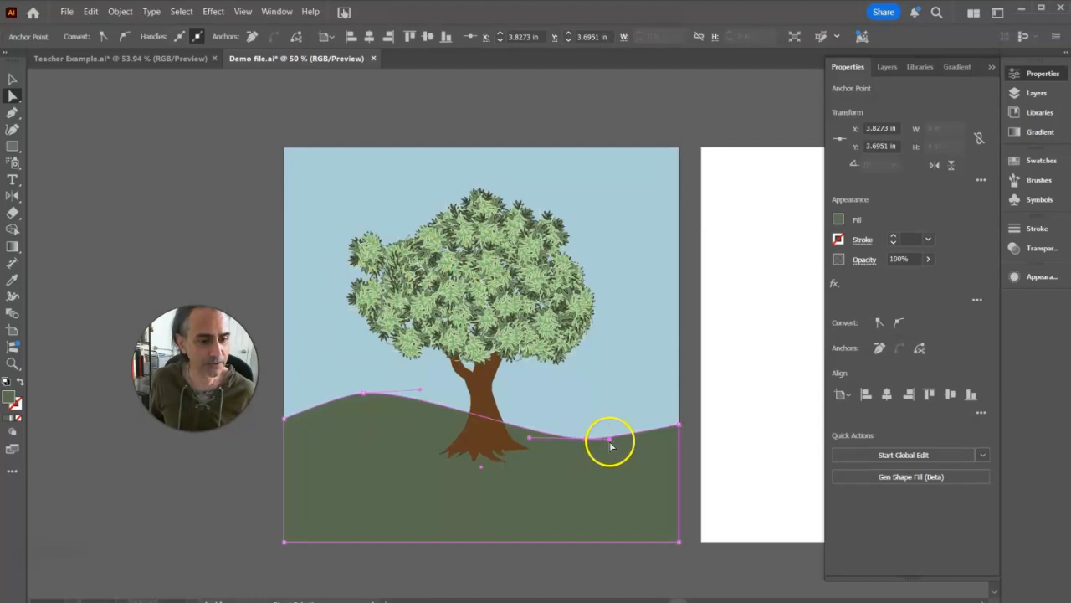
{"action": "left_click_drag", "start_coordinate": [611, 441], "coordinate": [639, 434]}
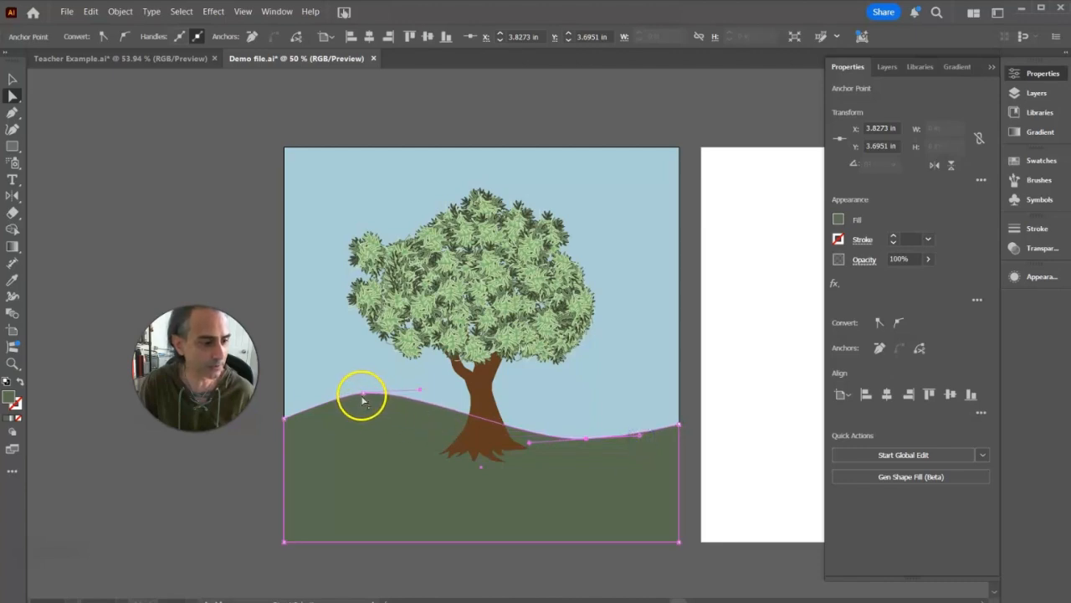
{"action": "left_click_drag", "start_coordinate": [362, 397], "coordinate": [361, 398]}
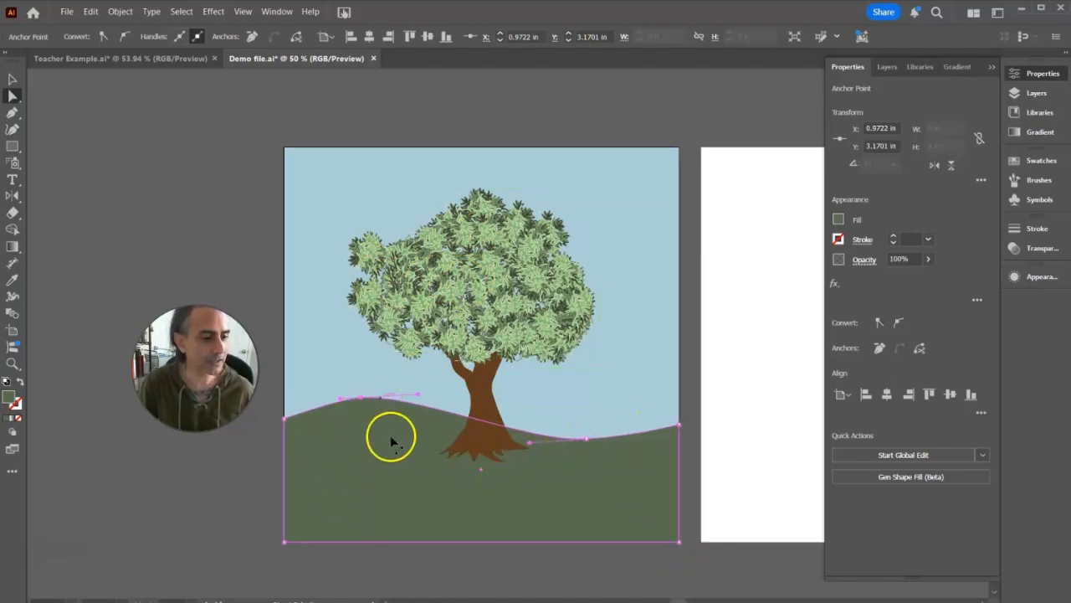
{"action": "left_click", "coordinate": [586, 439]}
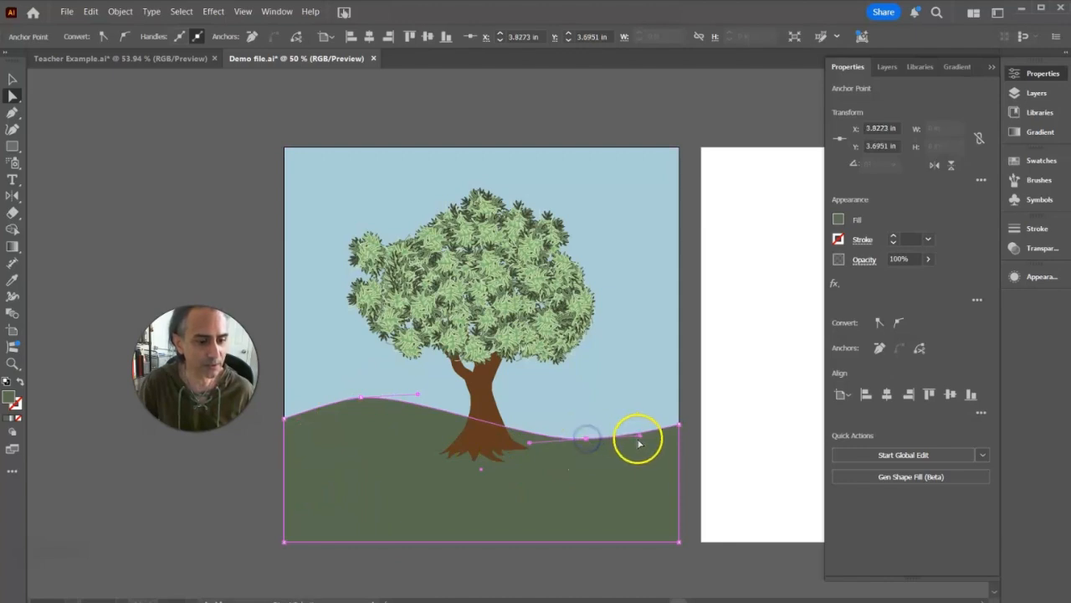
{"action": "left_click_drag", "start_coordinate": [639, 436], "coordinate": [639, 441]}
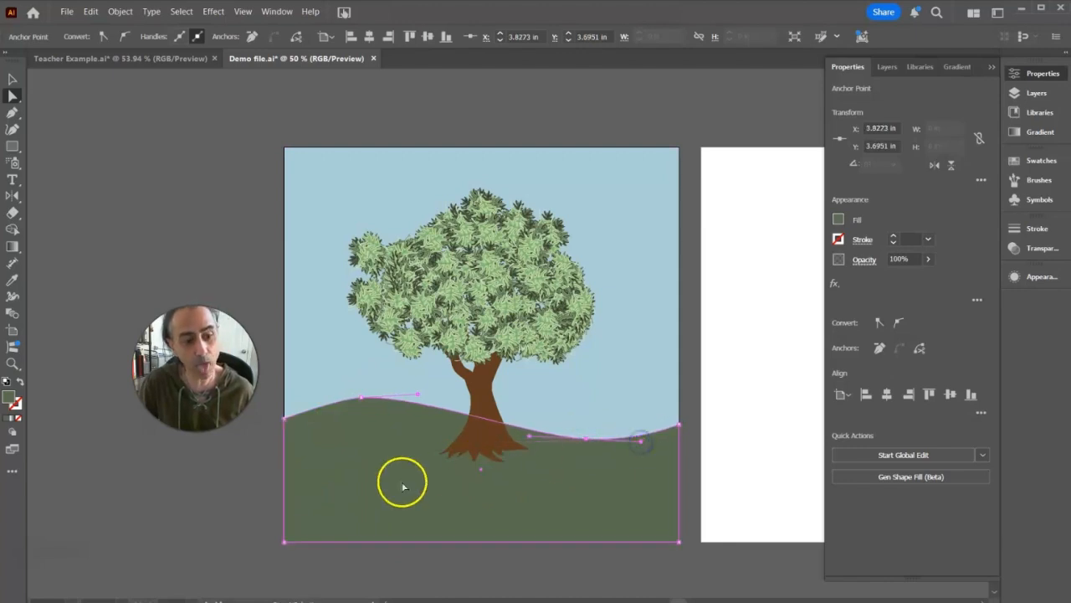
{"action": "left_click", "coordinate": [338, 359]}
{"action": "left_click", "coordinate": [30, 109]}
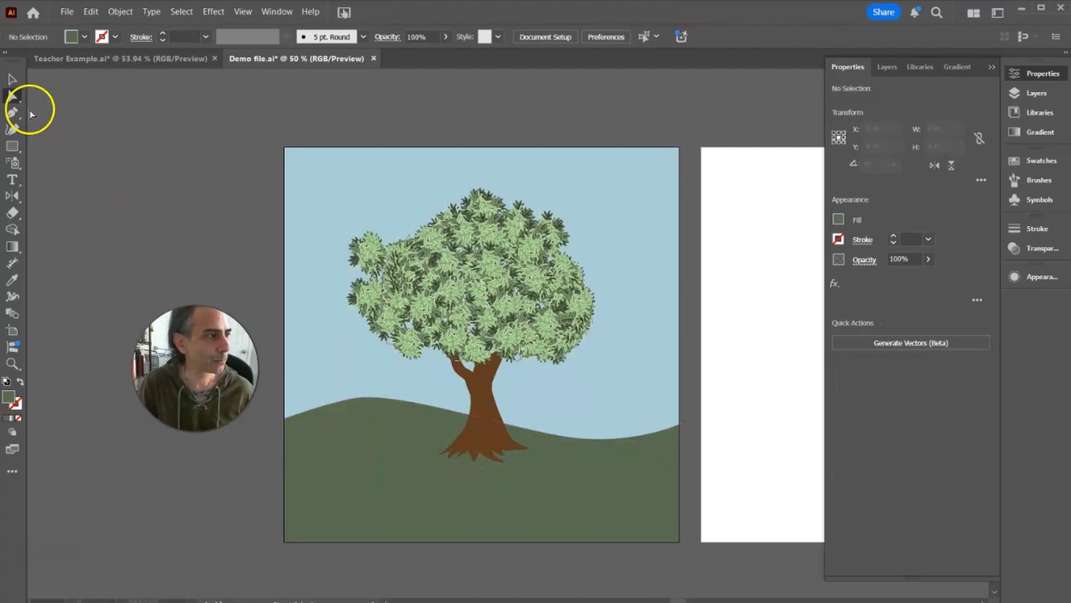
{"action": "left_click", "coordinate": [13, 80]}
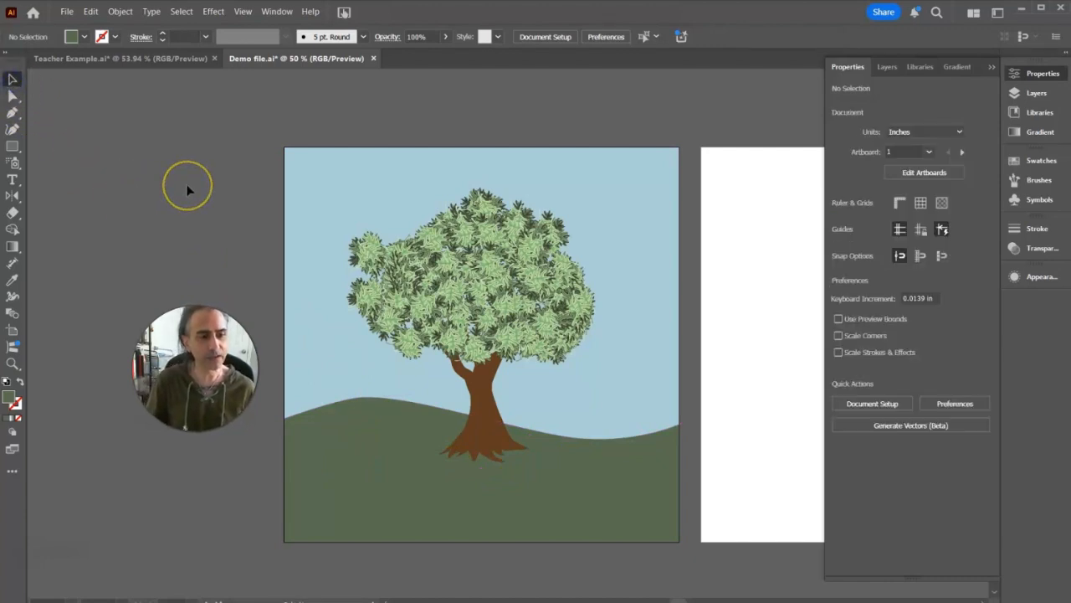